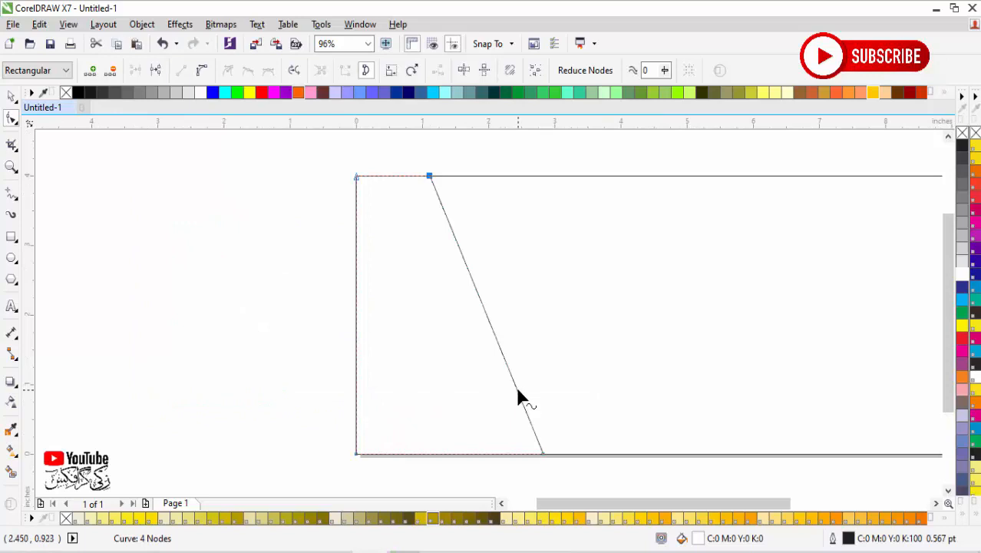
Step: Add a node low on the shape's slanted edge and pull it outward, making the shape about 3.65 in wide
left_click(517, 390)
left_click_drag(517, 391, 597, 398)
key("space")
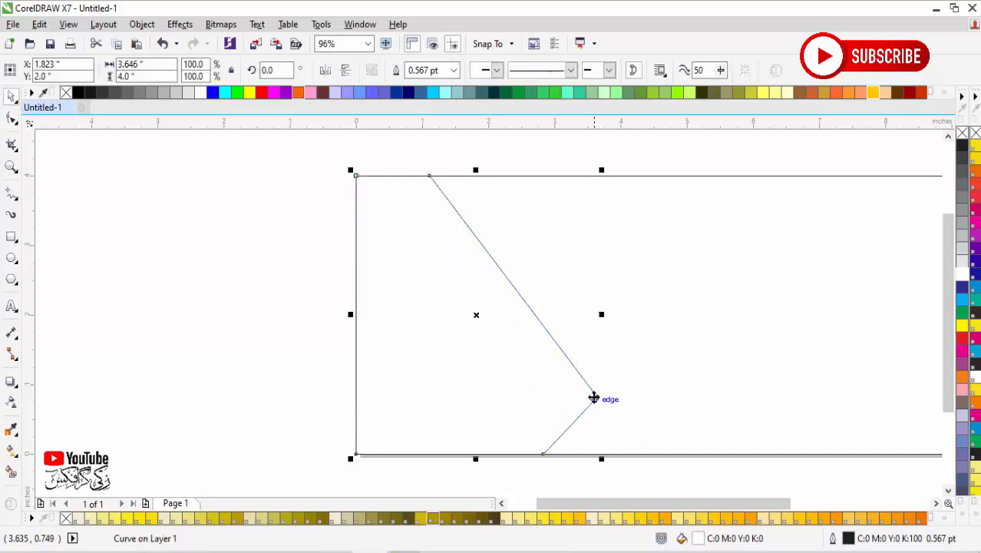
Step: Draw a closed six-sided polygon about 2.64 by 3.18 in along the shape's slanted edge, from the page's top edge to the pulled-out corner
left_click_drag(656, 340, 767, 478)
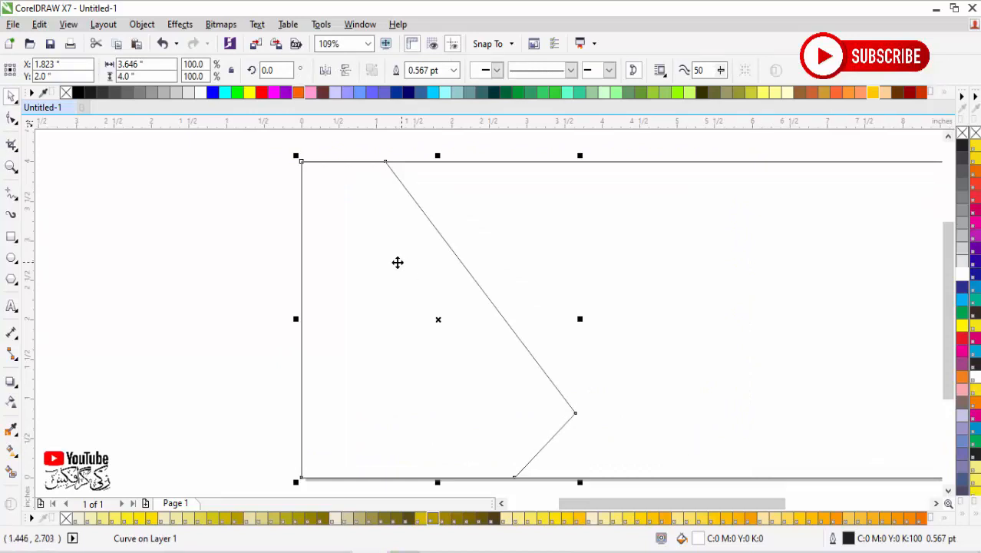
left_click(11, 193)
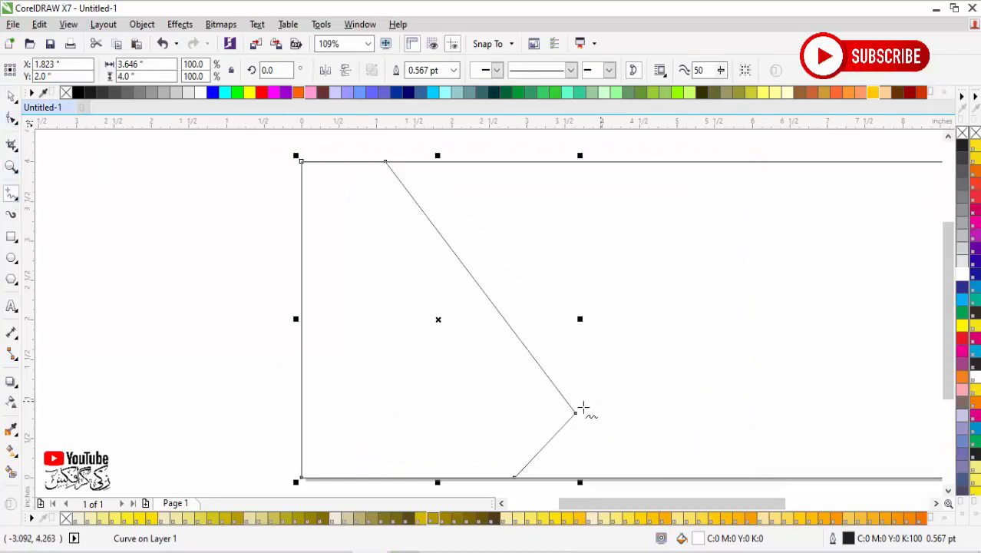
left_click_drag(575, 413, 385, 162)
double_click(386, 161)
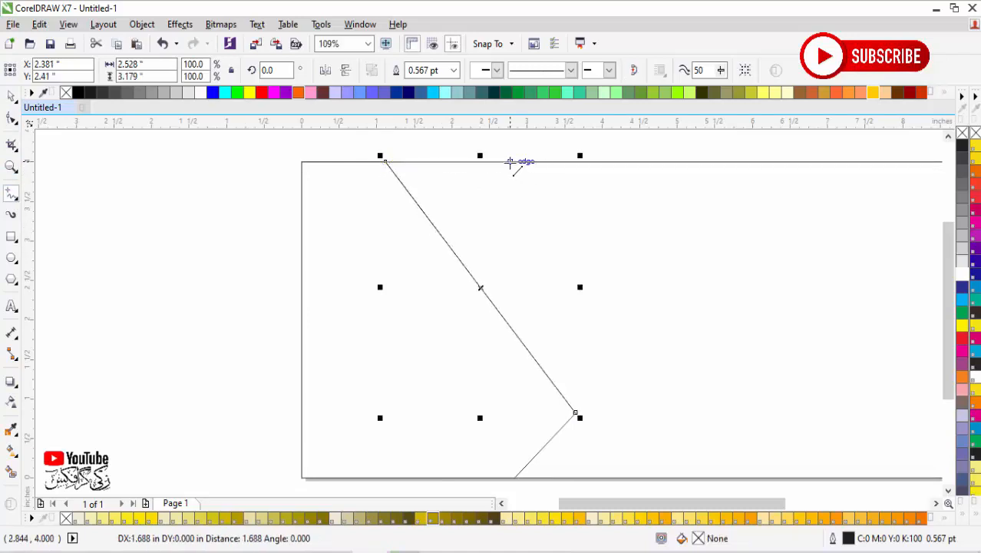
left_click(513, 161)
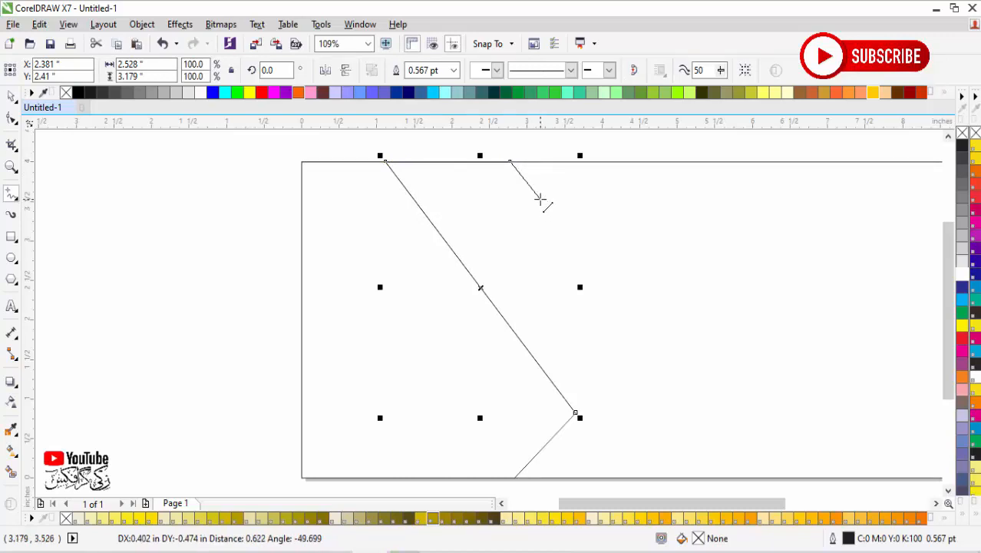
double_click(540, 199)
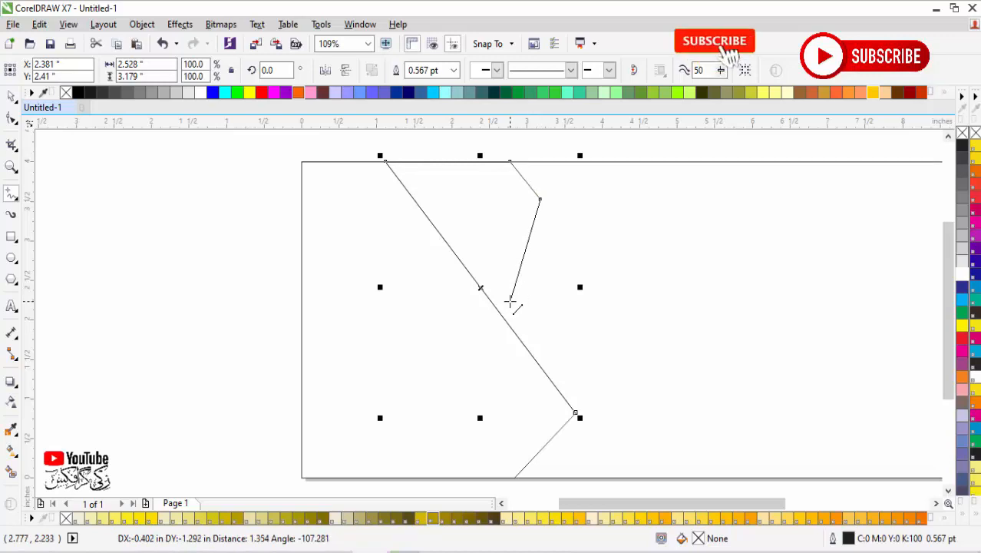
left_click(510, 302)
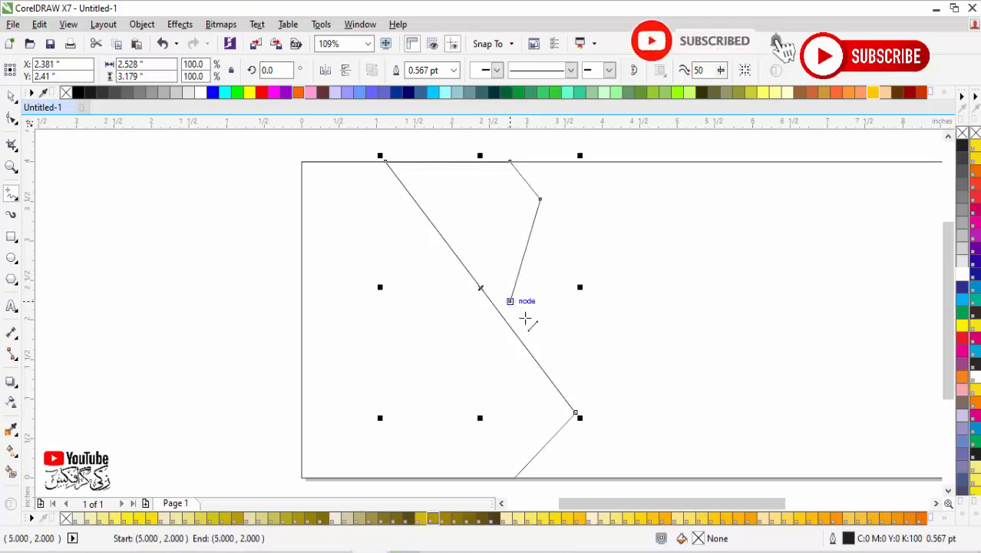
left_click(582, 415)
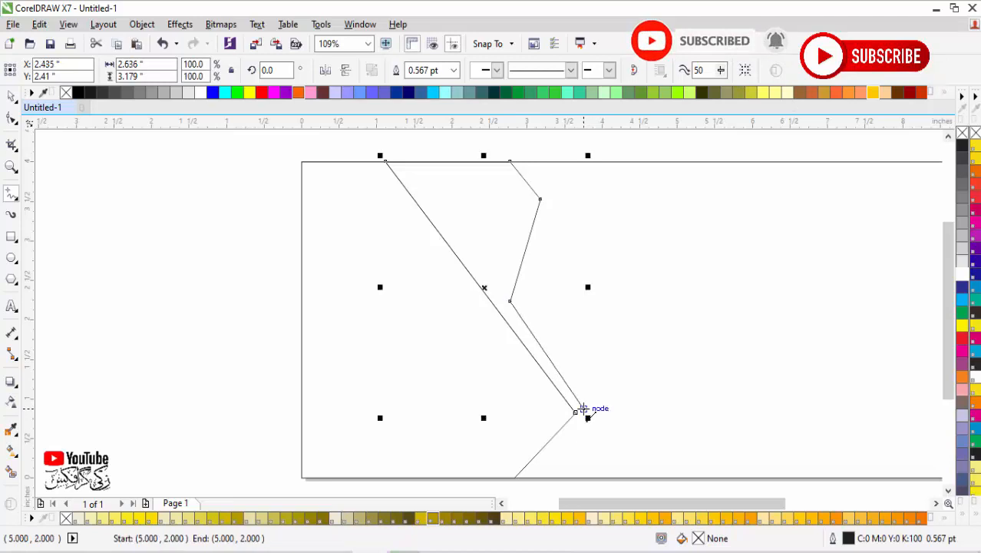
left_click(576, 413)
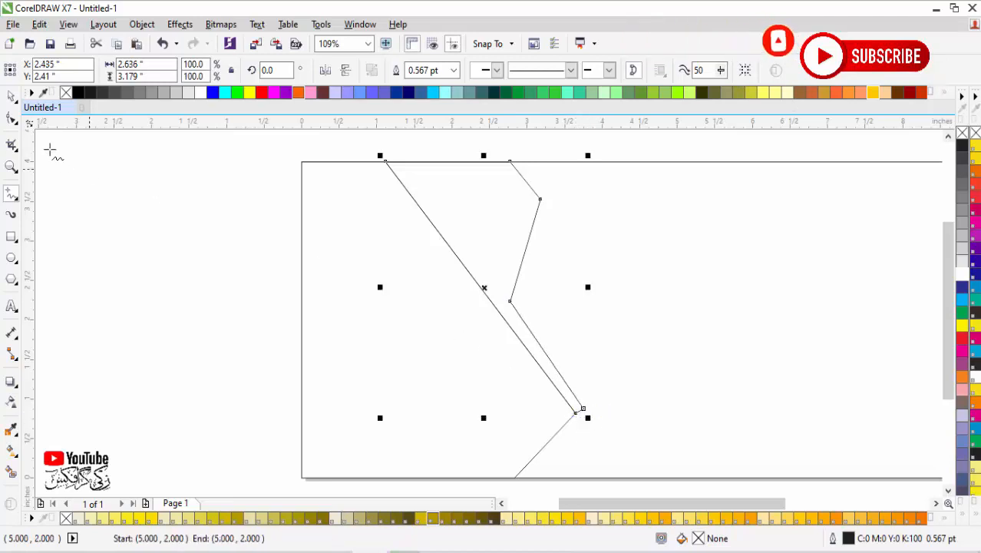
left_click(12, 96)
left_click(206, 228)
Step: Fill the large shape on the page's left side with black
scroll(266, 274, "down", 2)
key("shift+F4")
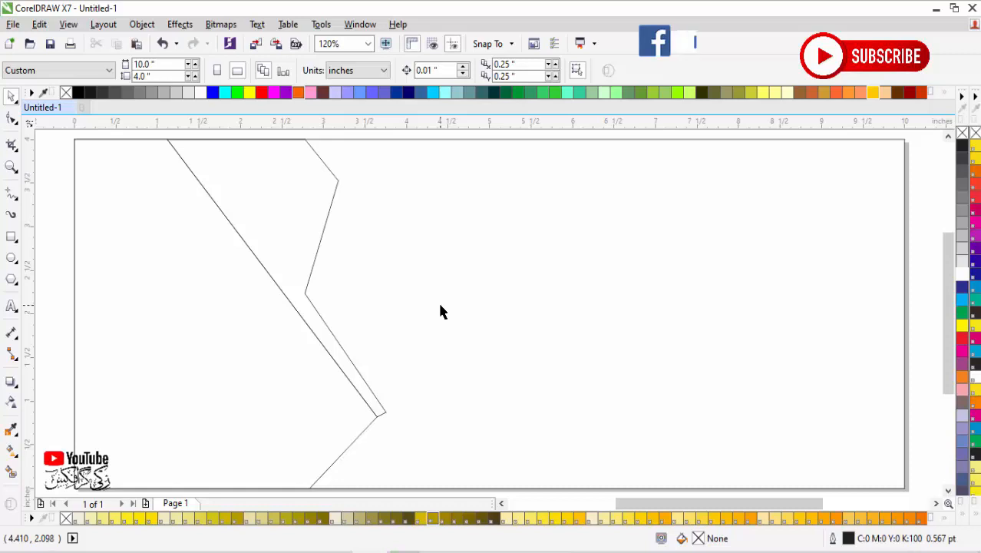
left_click(208, 316)
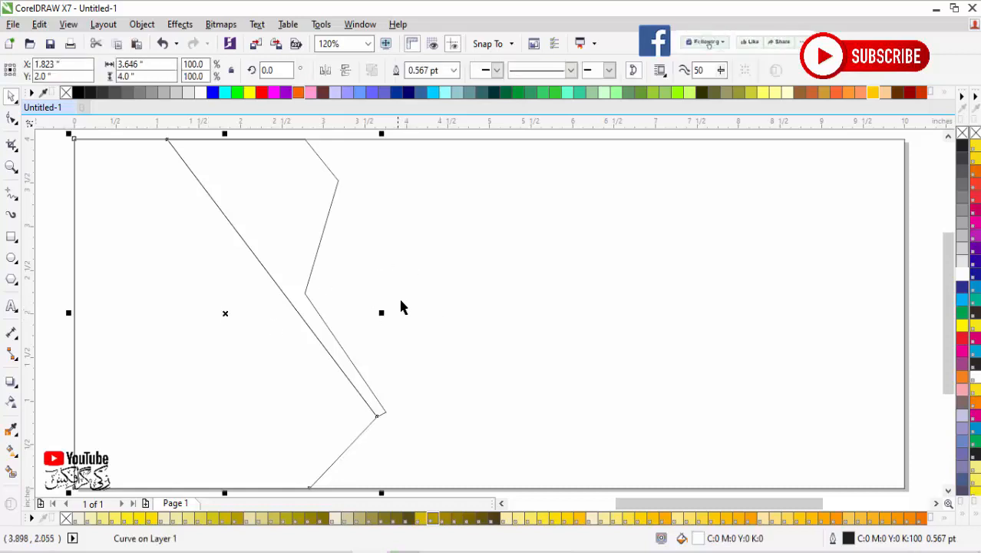
left_click(963, 146)
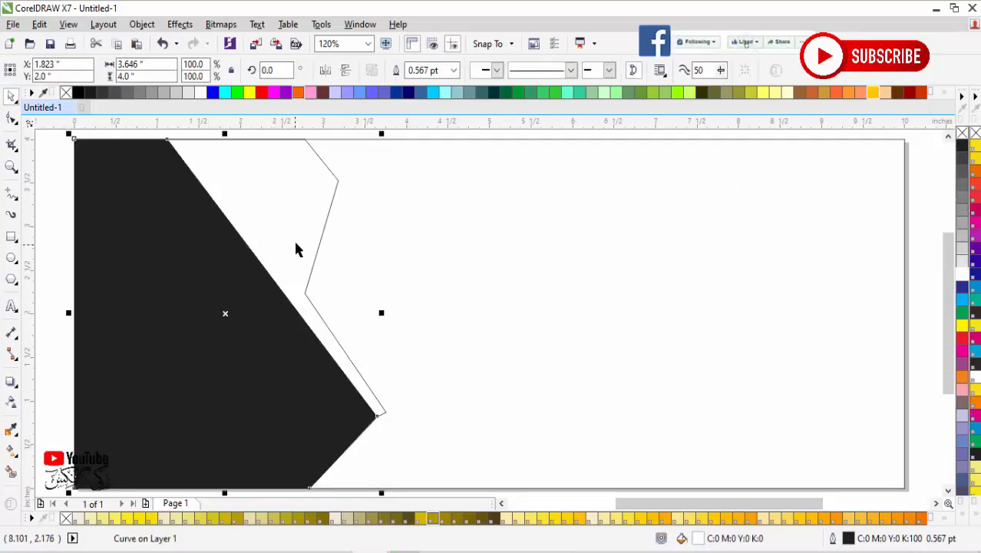
Step: Fill the six-sided polygon beside the black shape with golden yellow (#FFCC00) and remove its outline
left_click(296, 236)
left_click(963, 300)
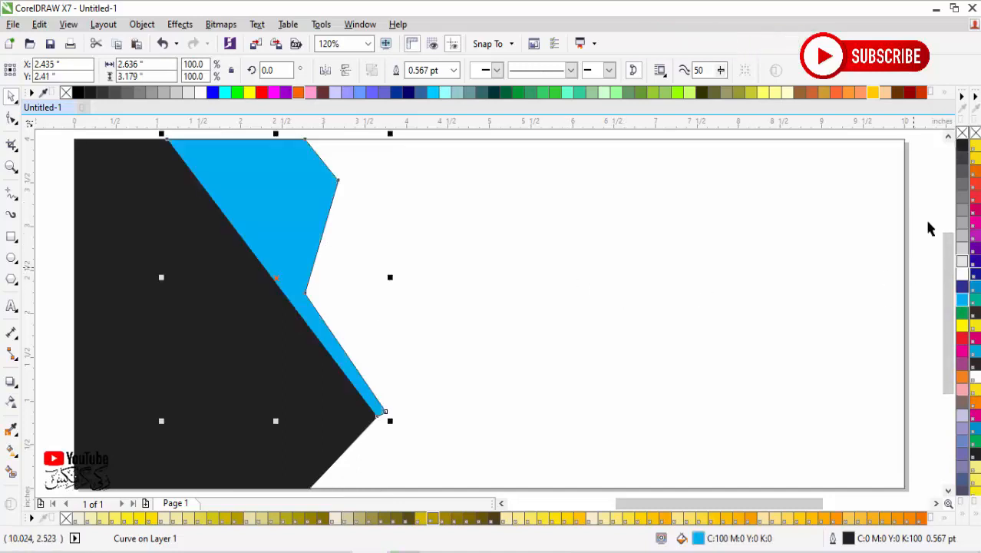
left_click_drag(872, 92, 324, 254)
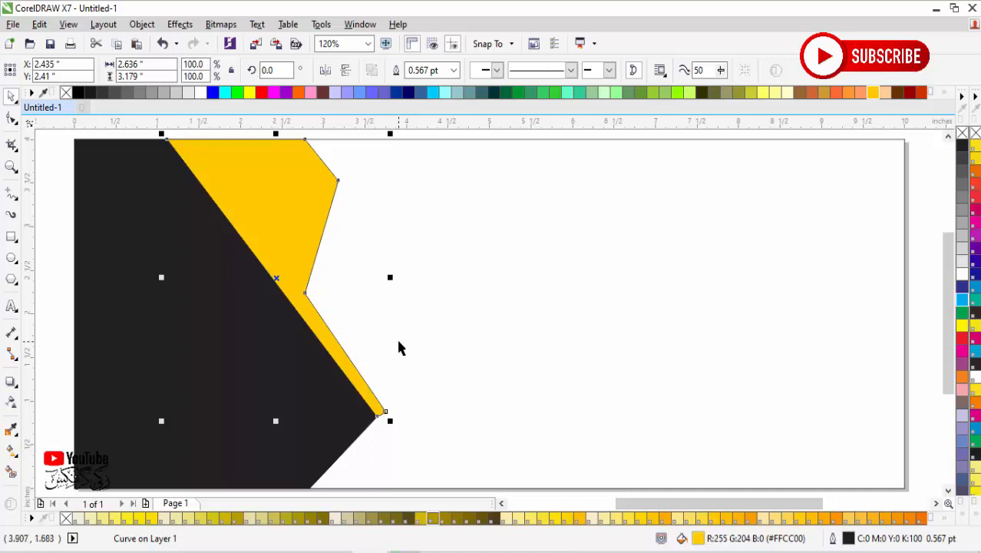
right_click(975, 133)
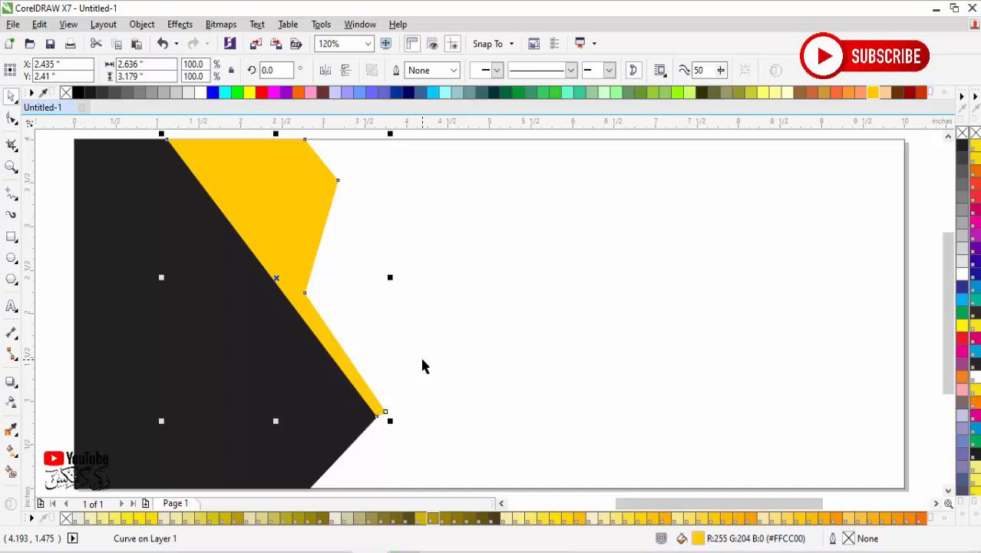
Step: Draw a thin rectangle about 2.93 by 0.23 in near the top edge of the page
left_click(12, 237)
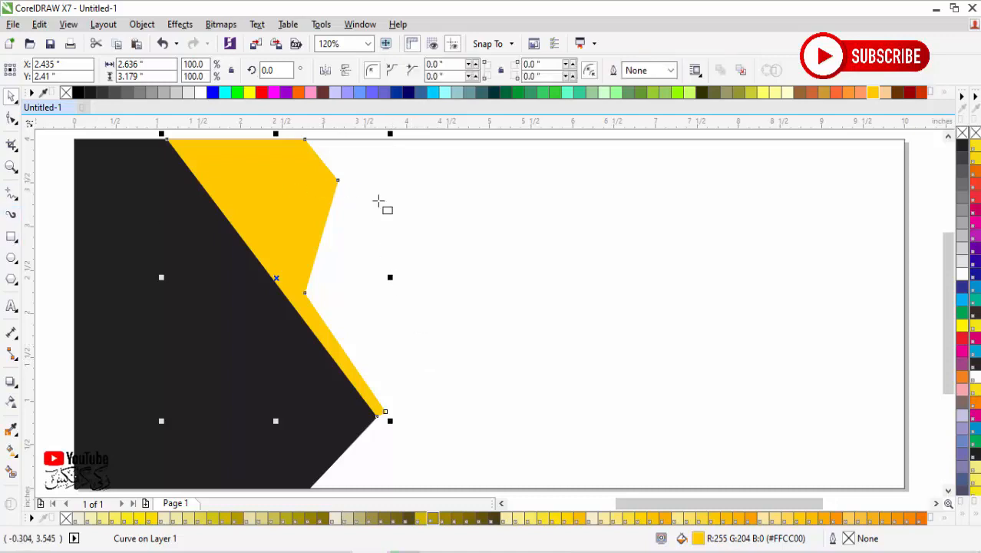
left_click_drag(417, 148, 660, 168)
key("space")
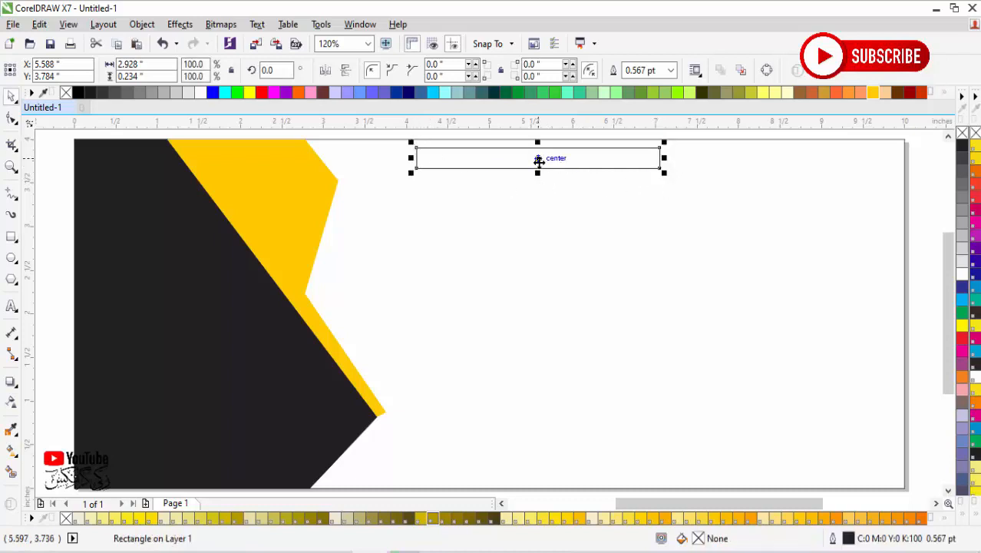
Step: Align the thin rectangle with the page frame, centred horizontally and flush with the top edge
left_click_drag(539, 160, 491, 151)
left_click(552, 208, "shift")
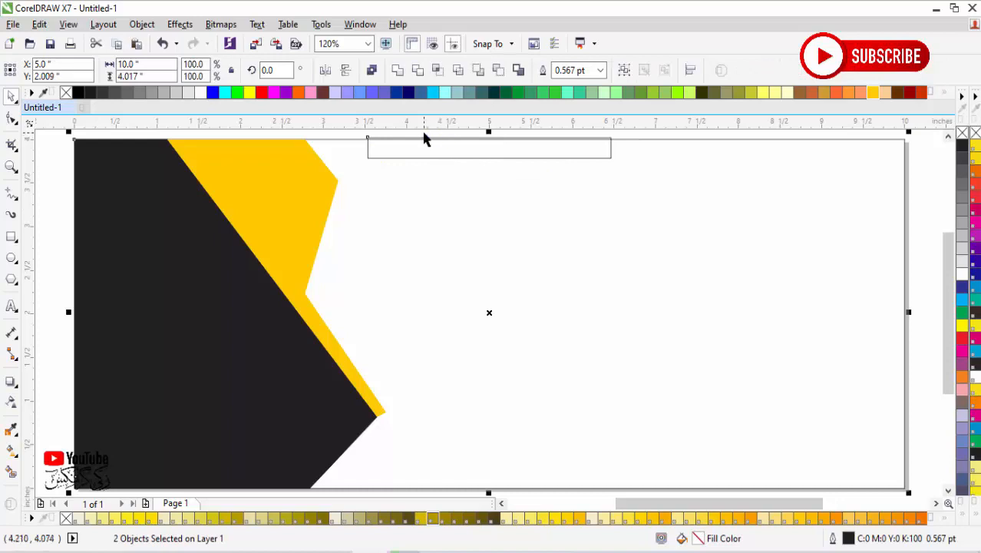
key("Escape")
left_click(427, 158)
left_click_drag(344, 133, 668, 185)
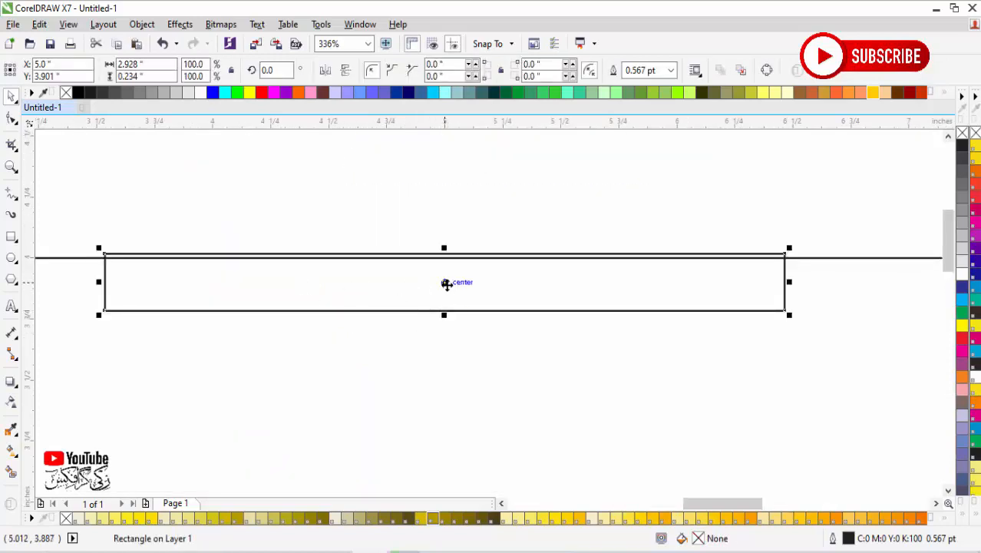
left_click_drag(445, 283, 446, 290)
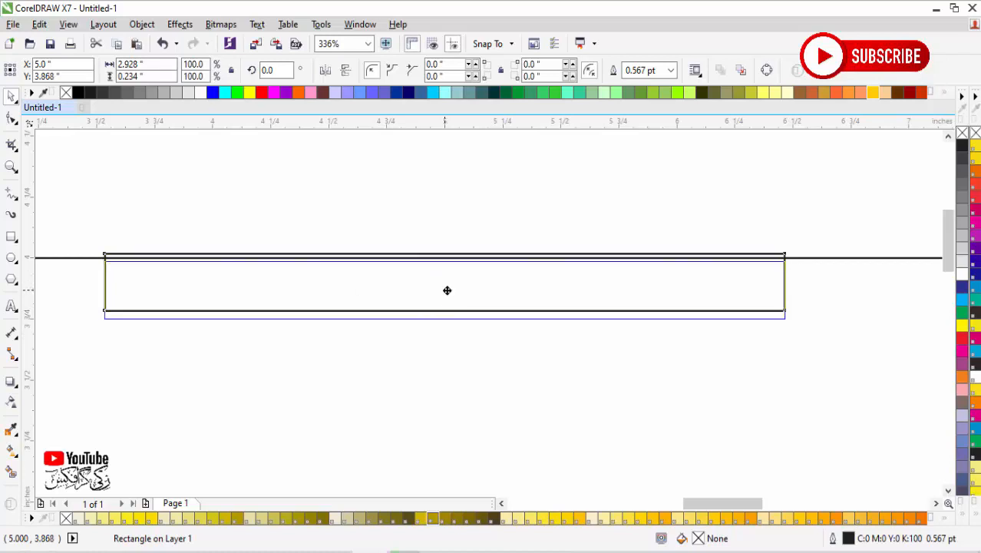
left_click(816, 259, "shift")
key("t")
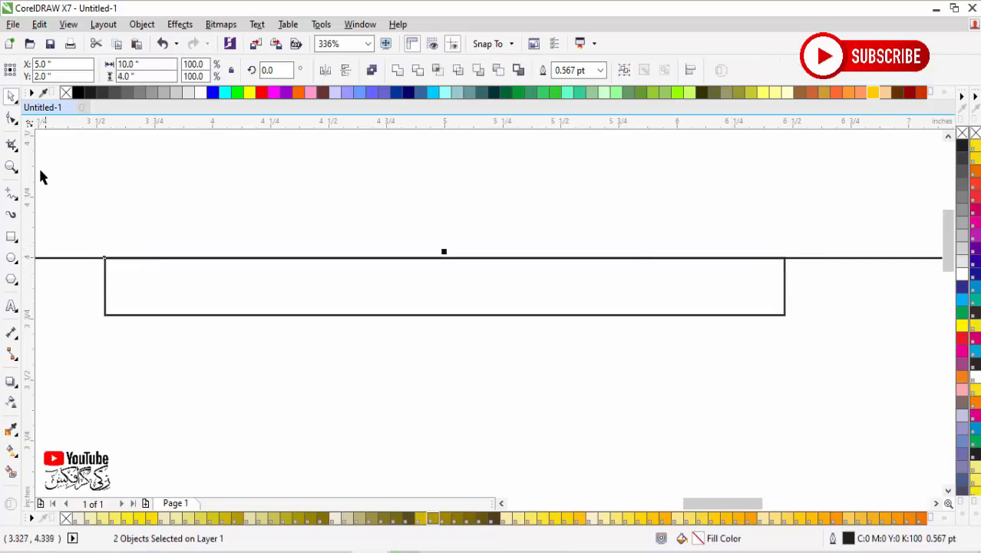
Step: Skew the thin rectangle horizontally into a parallelogram by shifting its bottom edge right, for a total width of about 3.17 in
key("space")
left_click(413, 314)
key("space")
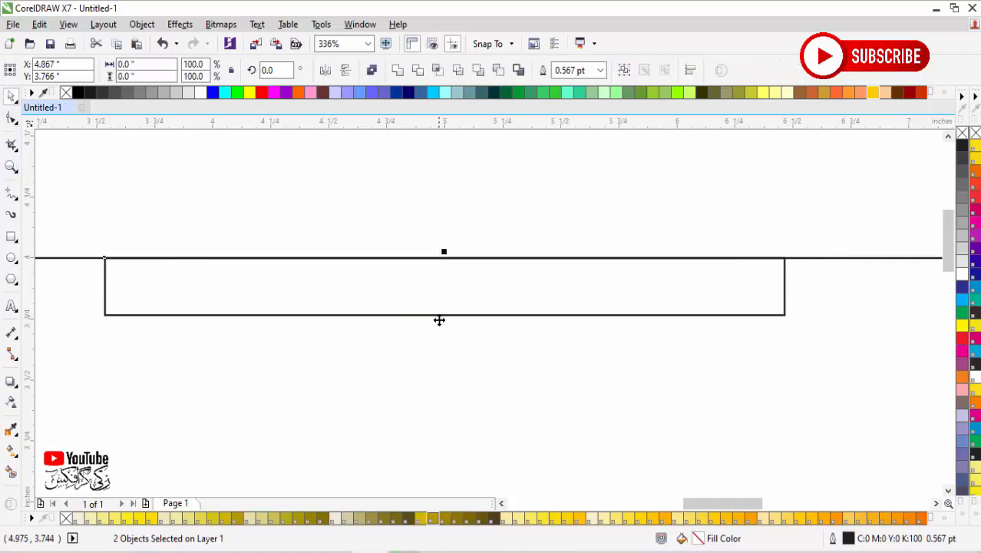
scroll(449, 314, "down", 3)
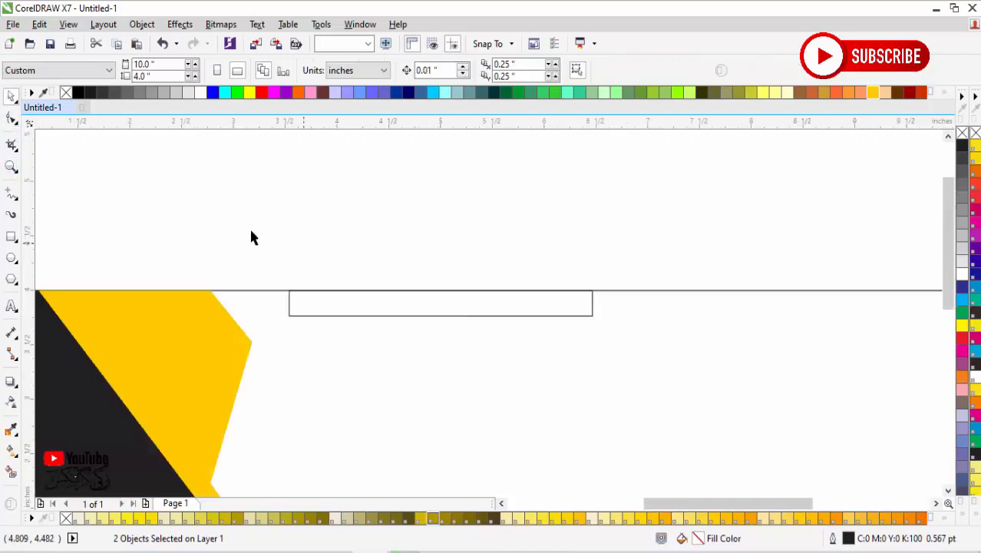
left_click_drag(250, 238, 666, 355)
left_click(464, 315)
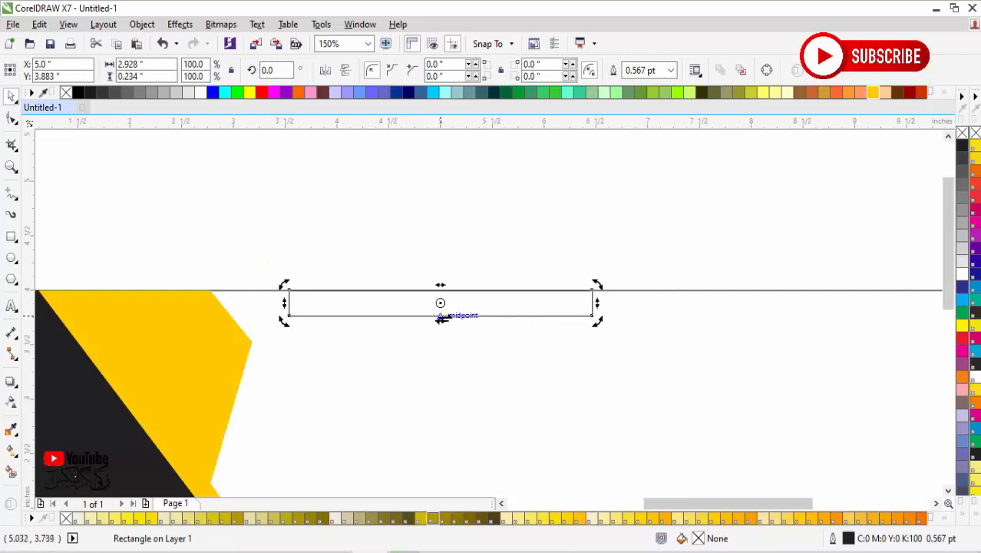
left_click_drag(441, 320, 466, 320)
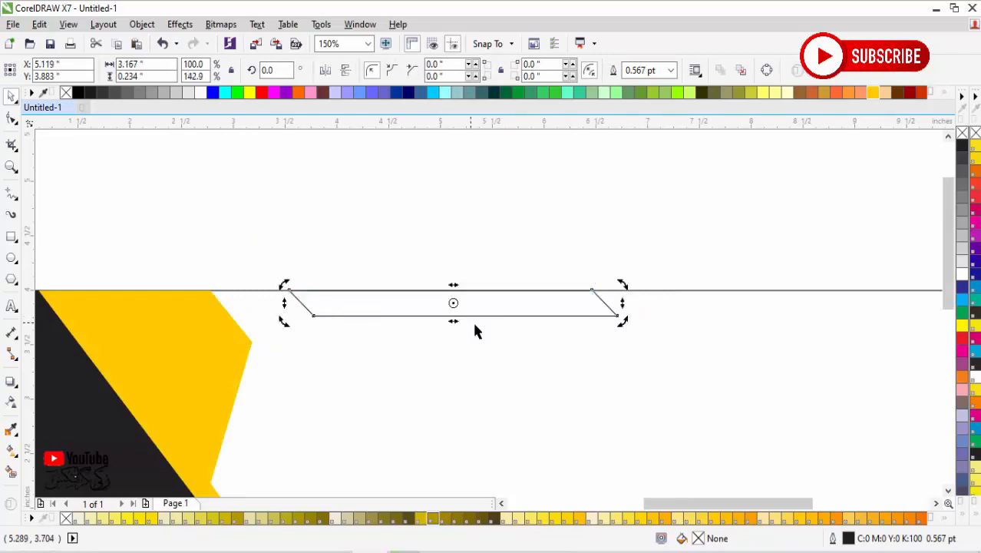
left_click(475, 323)
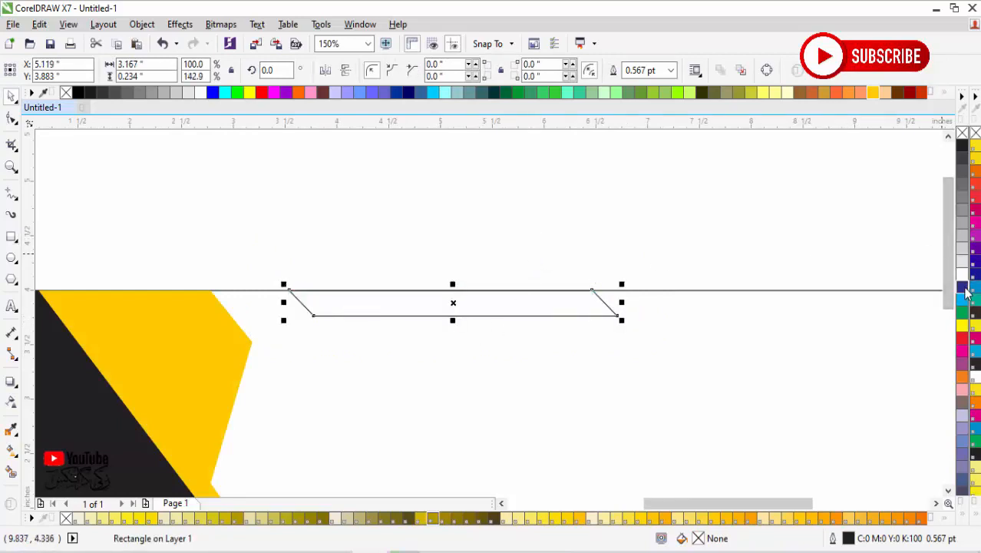
Step: Fill the top parallelogram with golden yellow (#FFCC00) and remove its outline
left_click(872, 93)
left_click(691, 230)
scroll(680, 246, "down", 1)
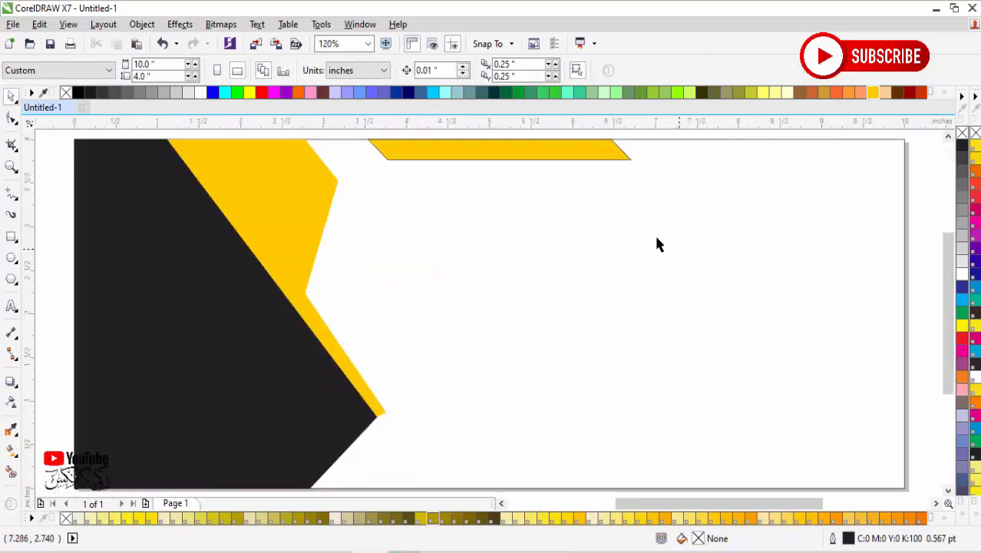
left_click(589, 154)
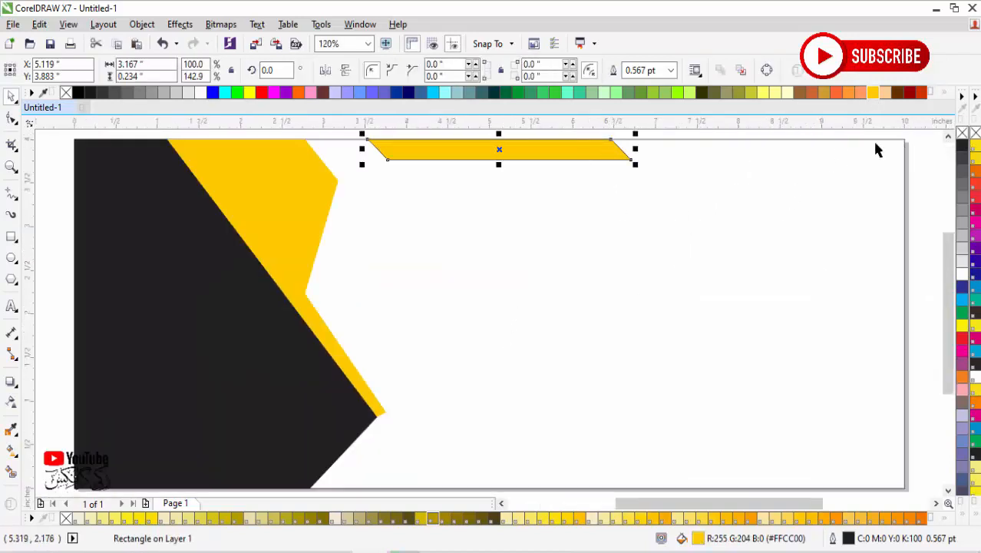
right_click(962, 133)
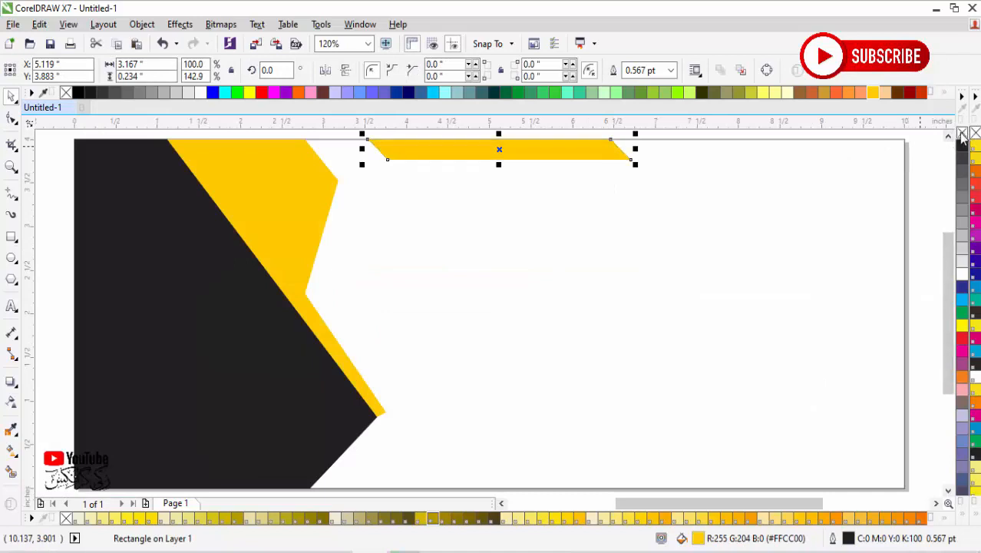
left_click(301, 276)
left_click(267, 344, "shift")
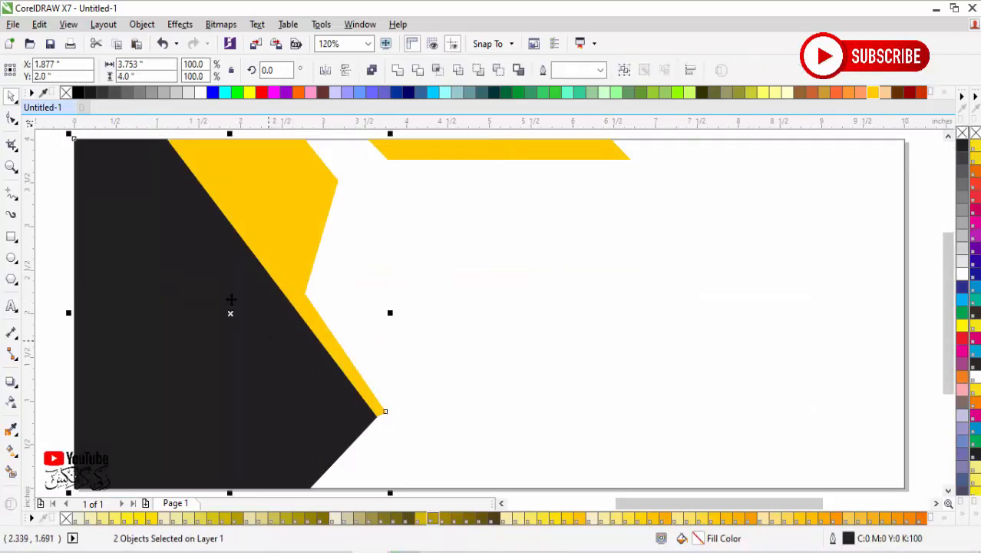
left_click(49, 244)
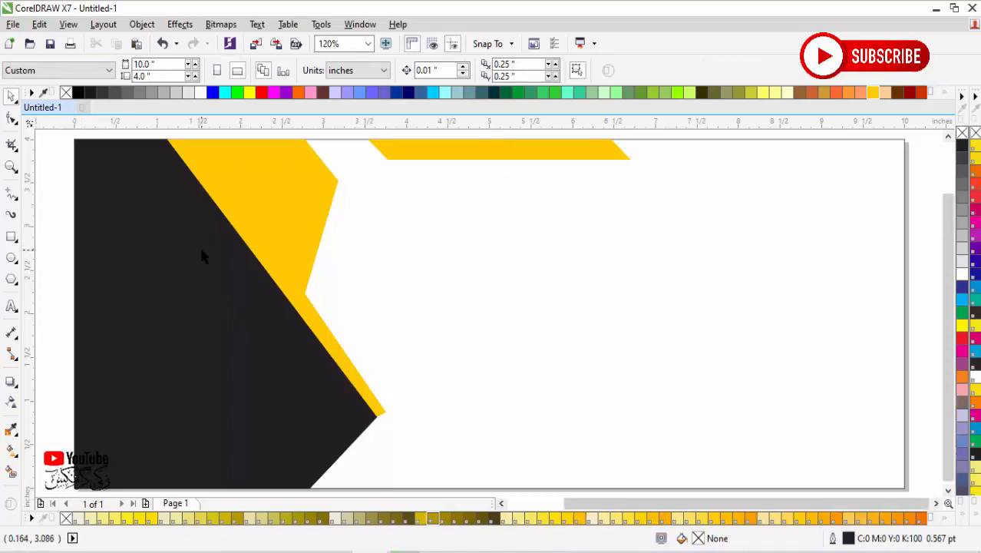
scroll(200, 254, "down", 3)
Step: Draw a closed four-sided shape about 1.16 by 0.65 in against the black shape's lower slanted edge and fill it golden yellow (#FFCC00)
left_click(201, 269)
key("F2")
left_click_drag(105, 186, 424, 406)
left_click_drag(615, 352, 420, 472)
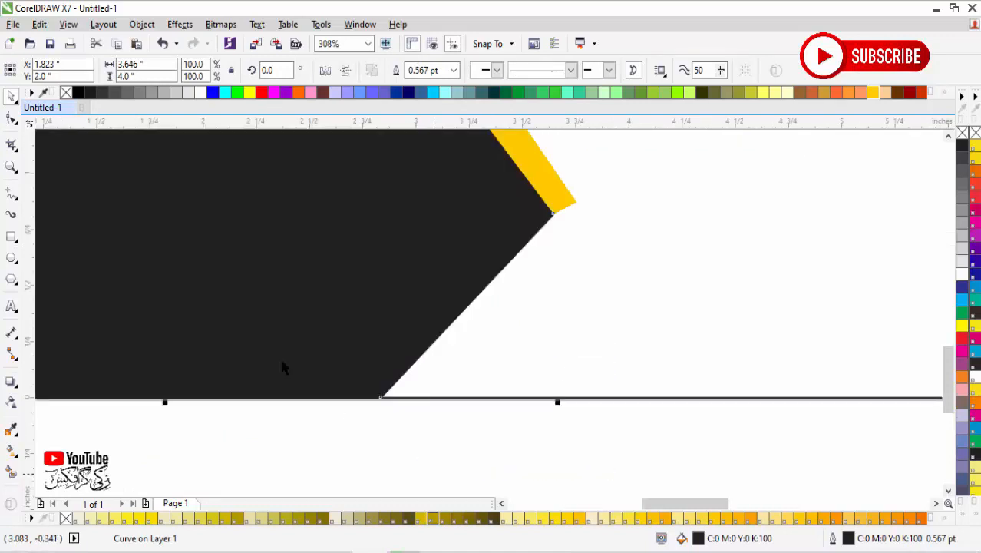
left_click(12, 193)
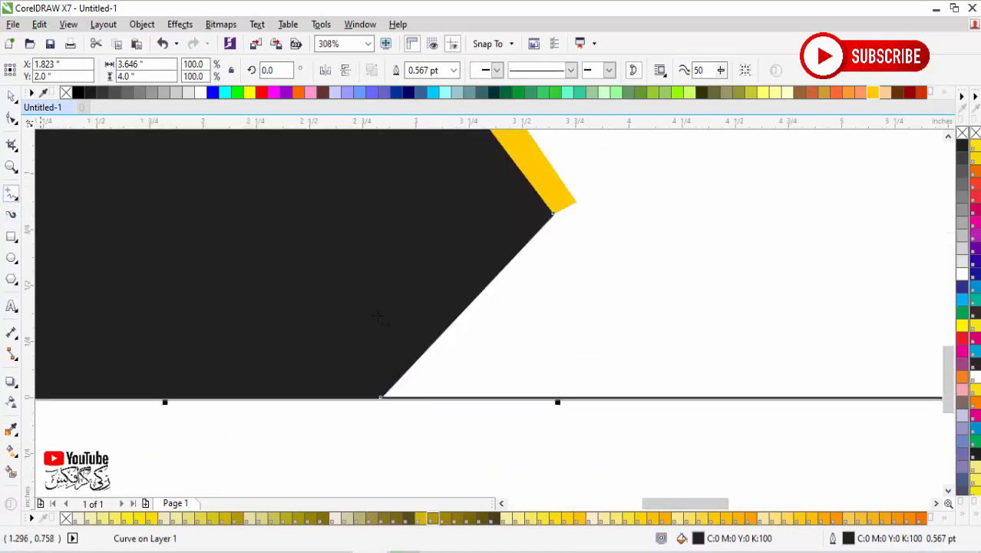
left_click_drag(379, 397, 520, 250)
left_click_drag(520, 249, 380, 397)
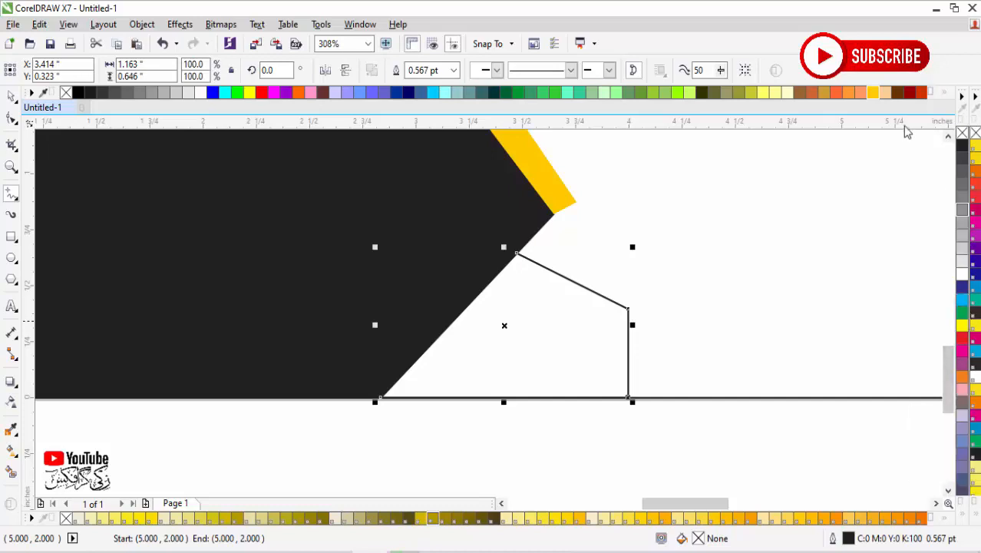
left_click(873, 92)
scroll(543, 397, "down", 5)
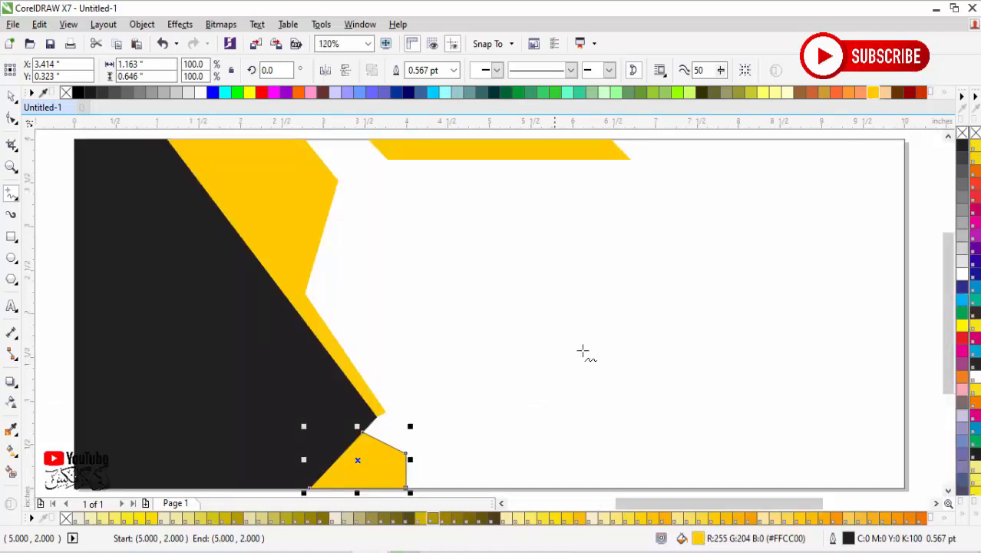
Step: Remove the lower yellow shape's outline and create a horizontally mirrored, grouped copy of the three left shapes to their right
right_click(962, 132)
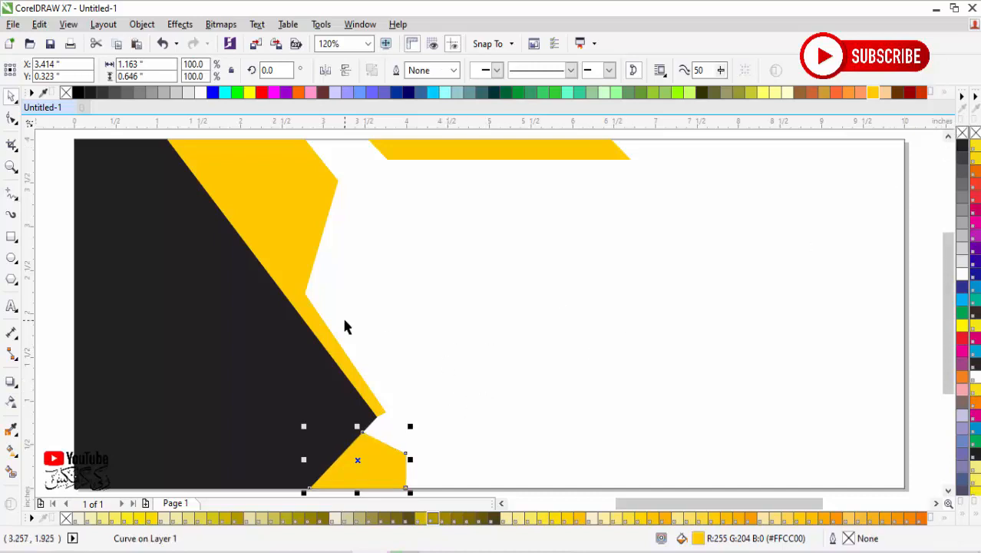
scroll(368, 299, "down", 3)
left_click_drag(200, 196, 398, 437)
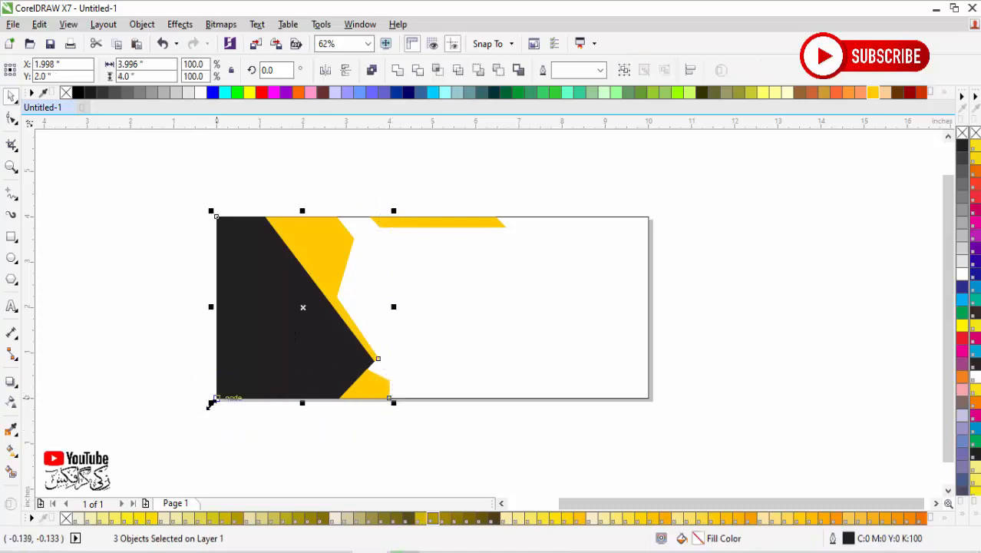
left_click_drag(211, 404, 449, 390)
key("ctrl+g")
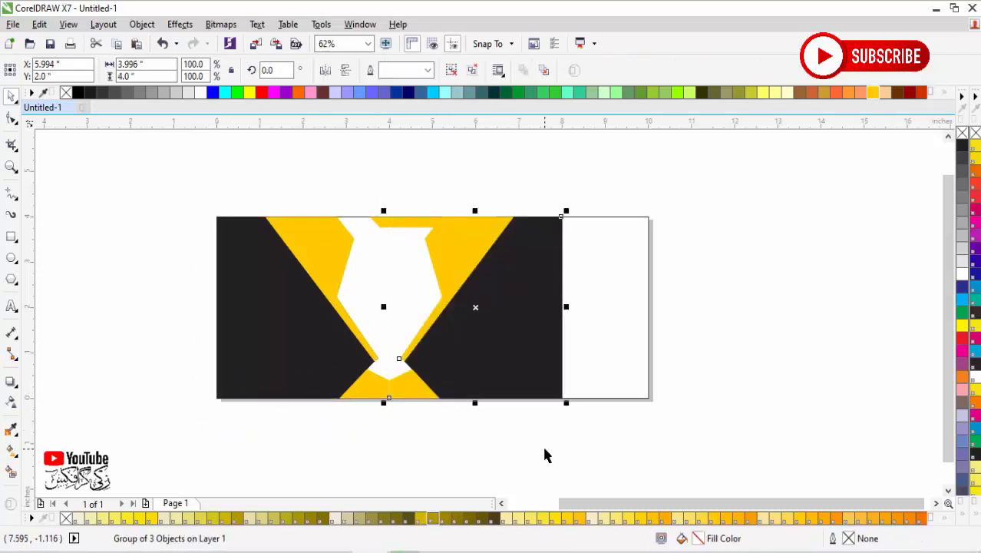
Step: Flip the mirrored group vertically and align it flush with the page frame's right edge
left_click(346, 69)
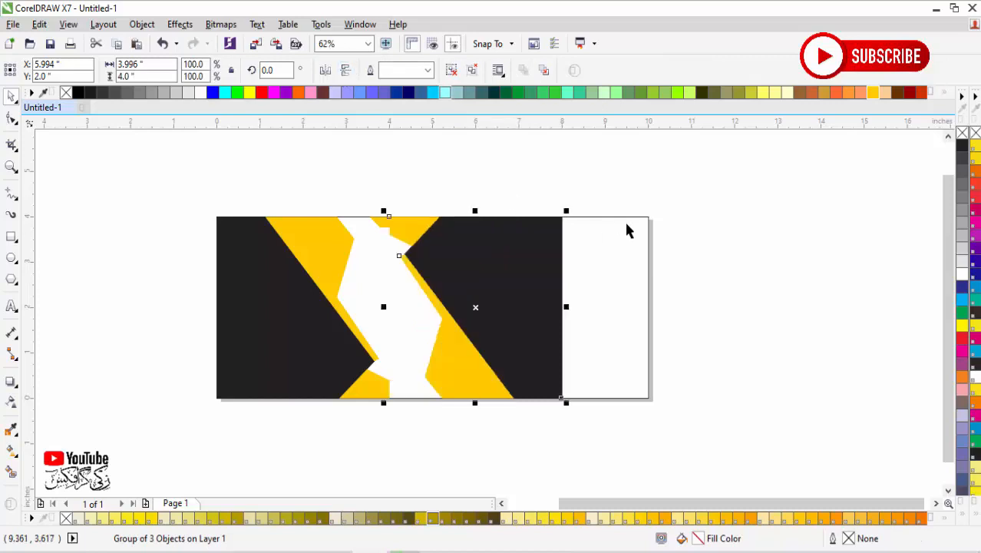
left_click(628, 221, "shift")
key("r")
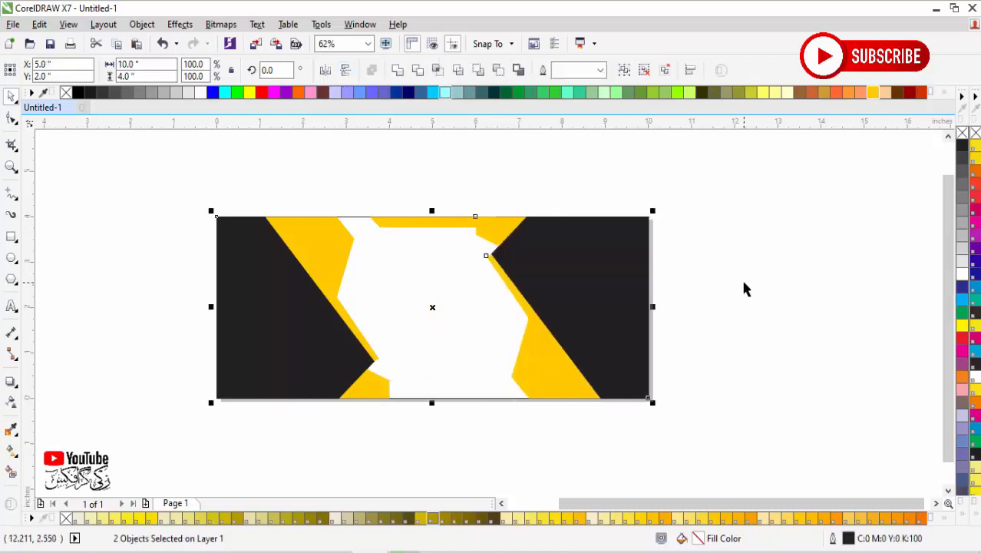
left_click(742, 281)
Step: Narrow the mirrored group from its left side to about 2.84 in wide, keeping it against the page's right edge
left_click_drag(730, 176, 195, 414)
left_click(691, 344)
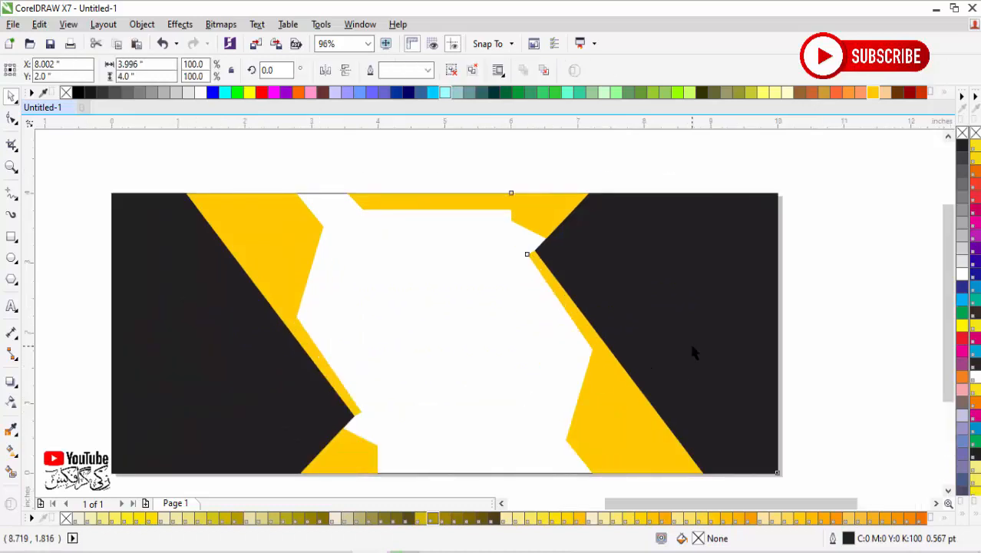
left_click_drag(506, 333, 584, 344)
left_click(870, 285)
Step: Shorten the top yellow parallelogram from its right end to about 2.68 in wide
left_click(559, 210)
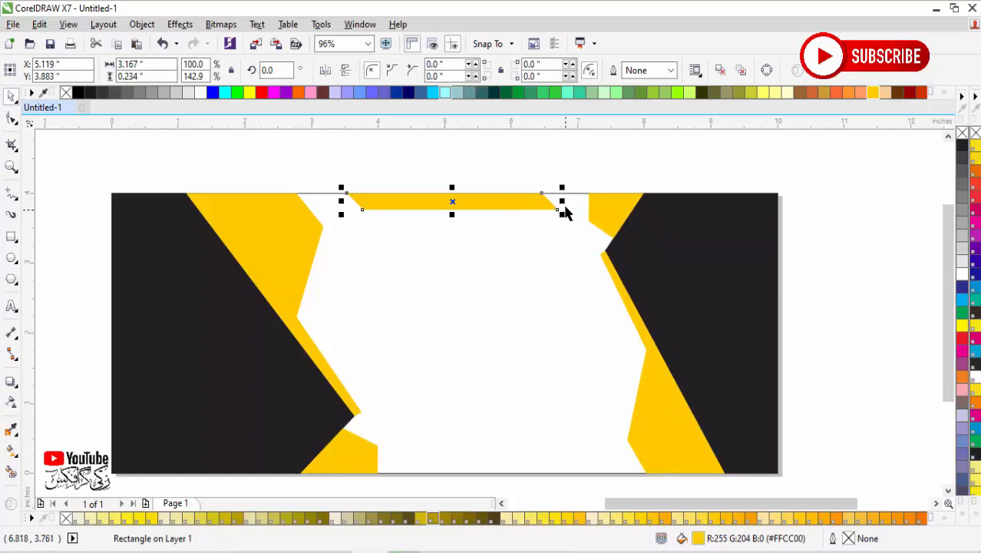
left_click_drag(561, 204, 528, 201)
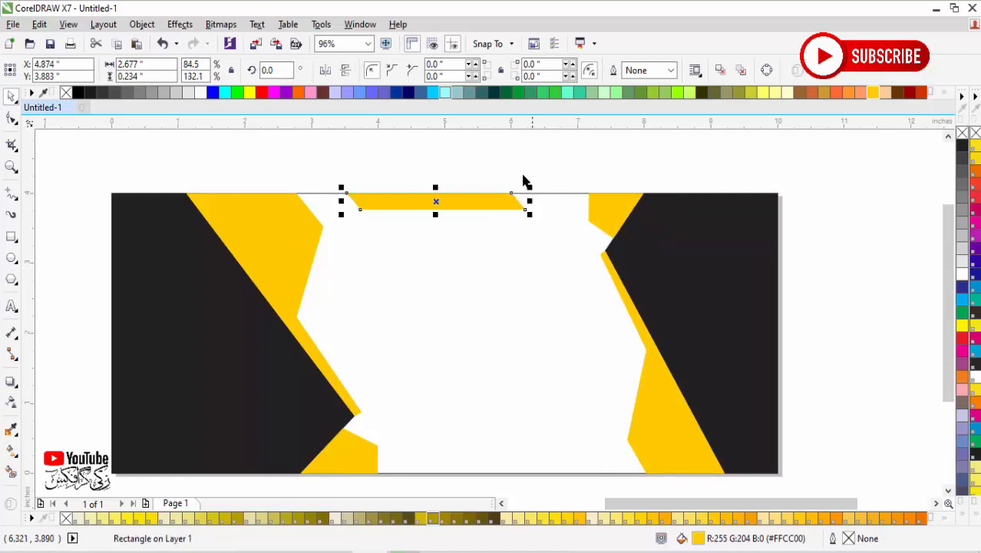
left_click(523, 181)
key("shift+F4")
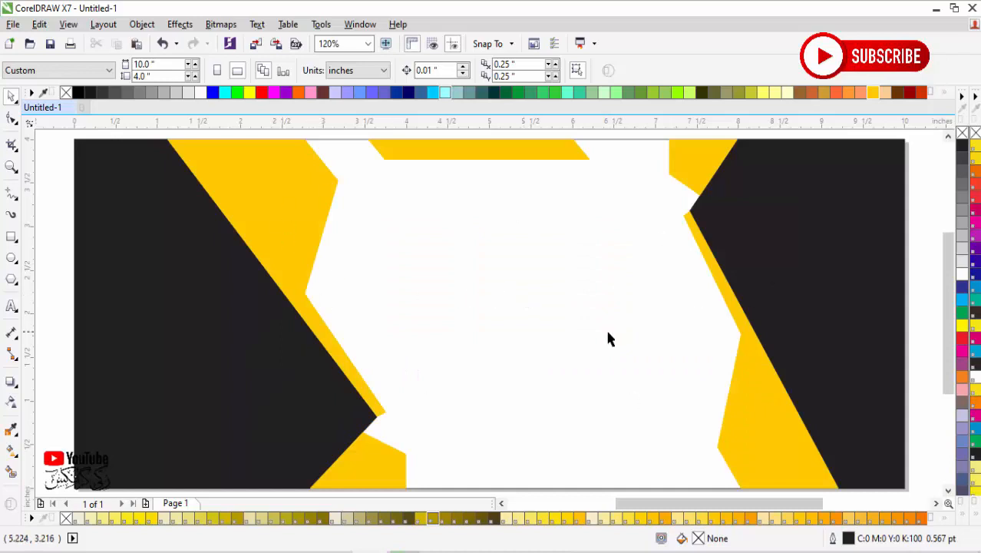
Step: Ungroup the mirrored shapes and fill the long one along the black shape's lower slanted edge with light violet (#9999FF)
left_click(844, 296)
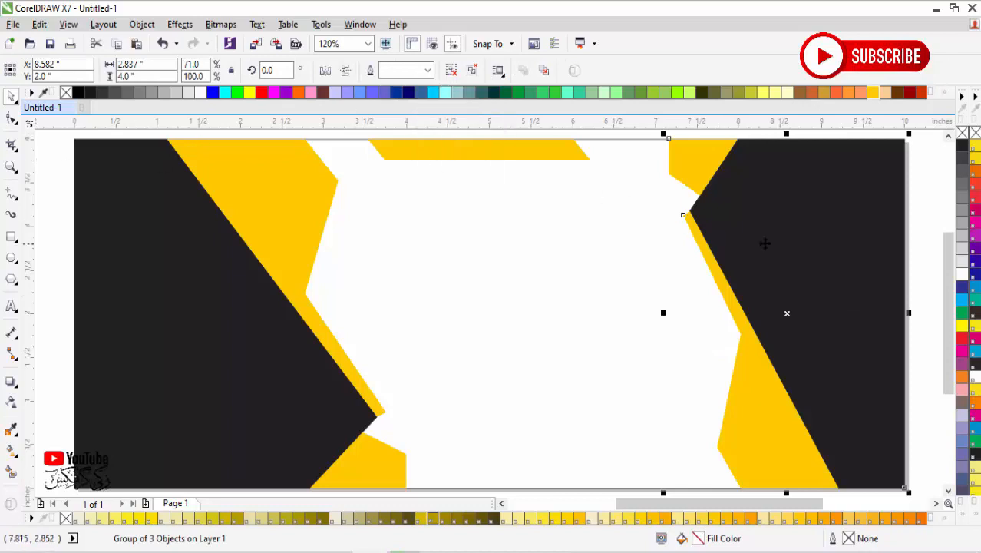
left_click(453, 72)
left_click(54, 169)
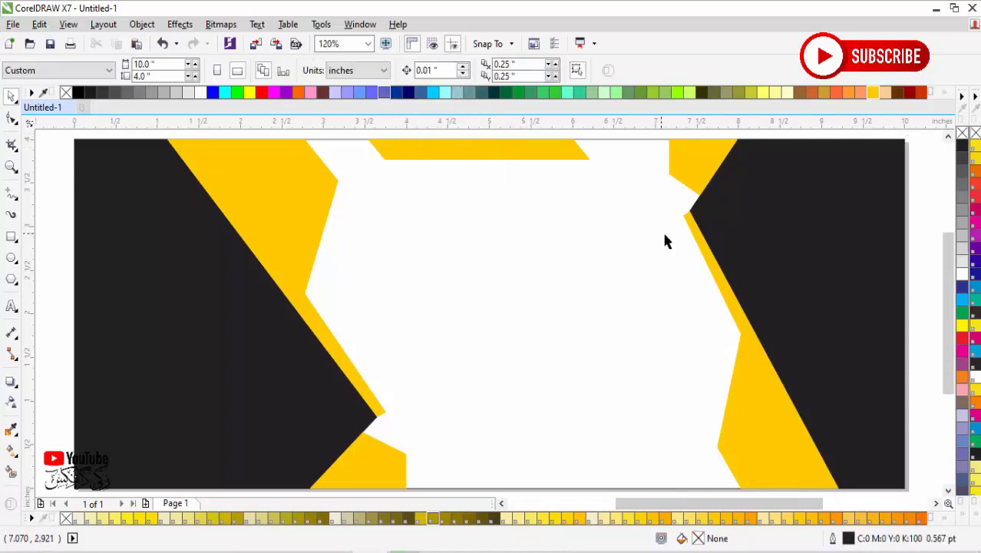
left_click(760, 379)
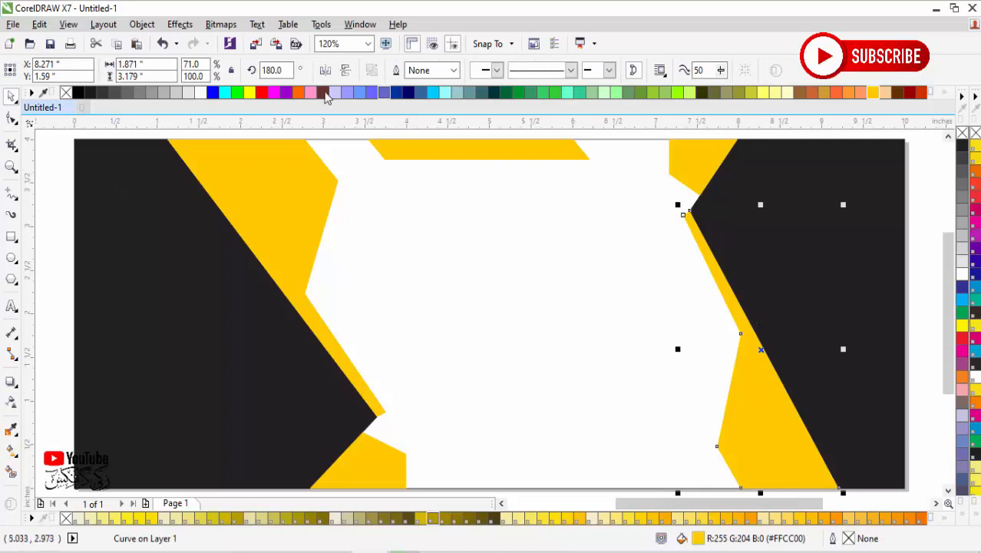
left_click(346, 93)
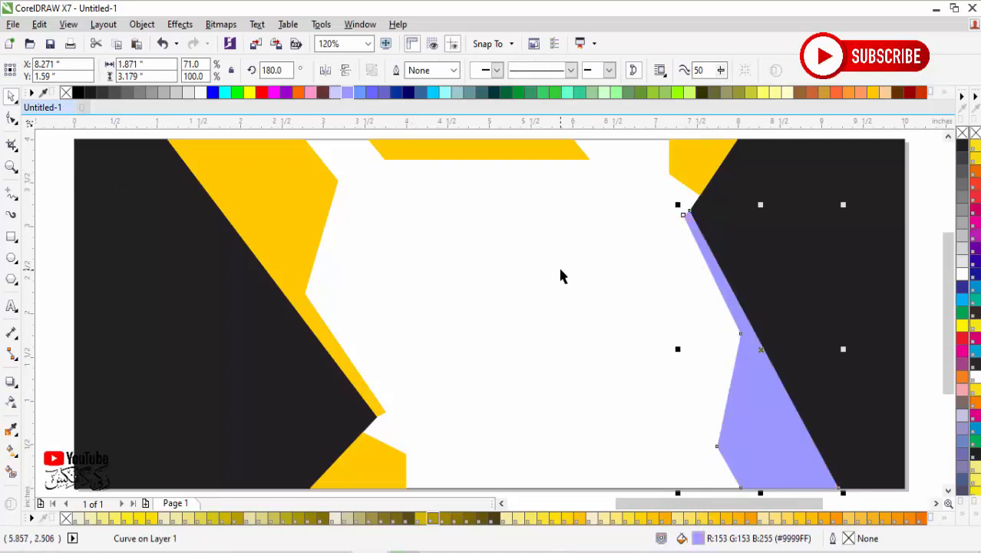
Step: Fill the small four-sided shape at the page's upper right with violet-blue (#6666FF)
left_click(689, 176)
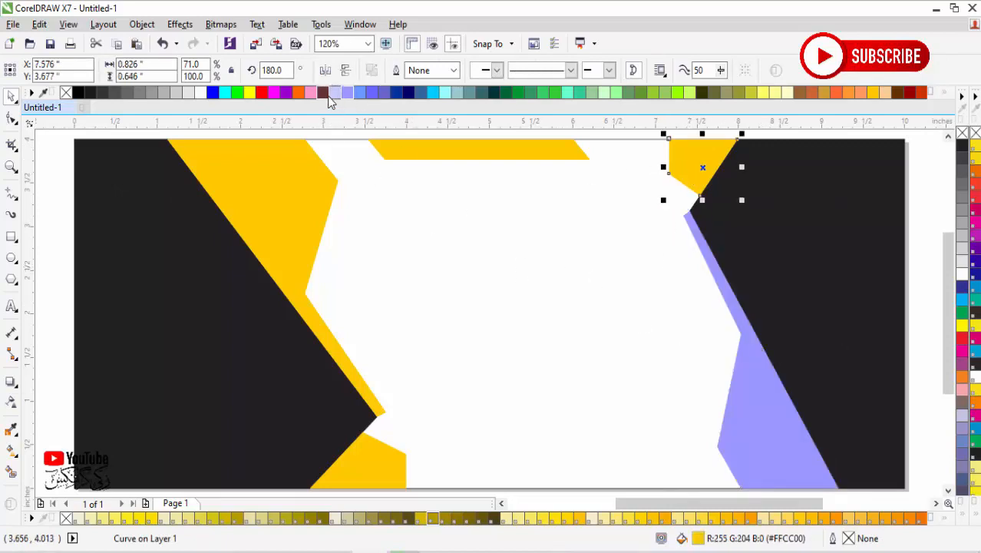
left_click(359, 93)
left_click(373, 93)
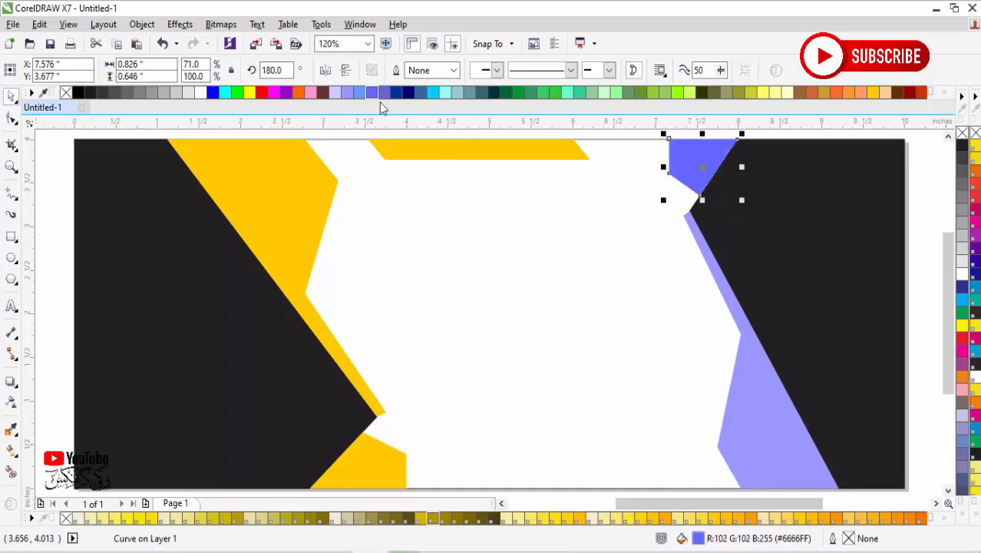
Step: Fill the parallelogram along the page's top edge with dark brown
left_click(461, 155)
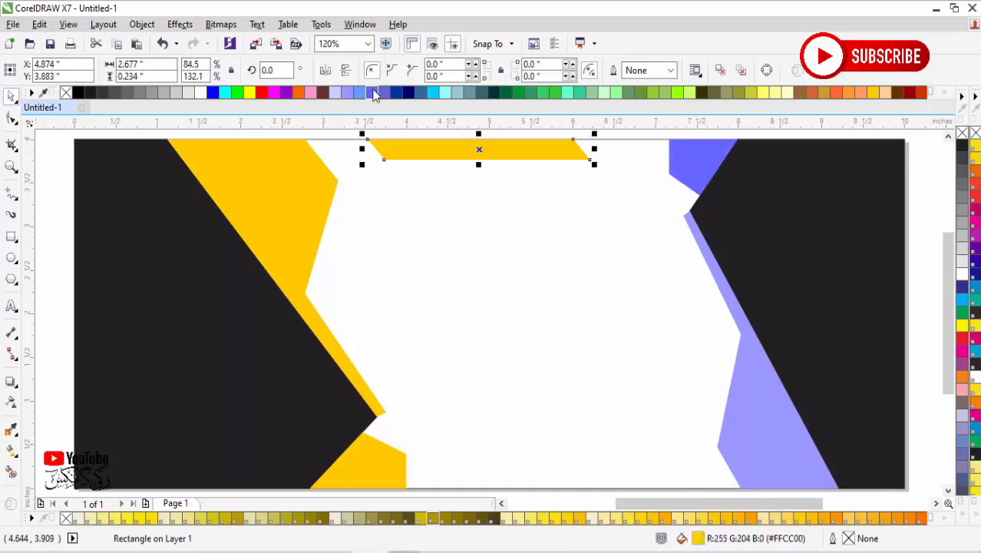
left_click(360, 93)
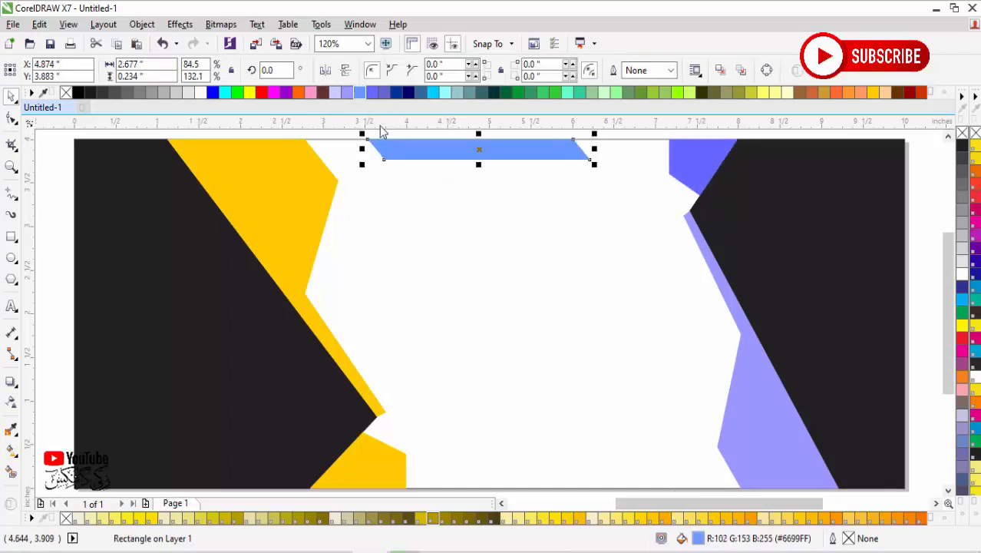
left_click(323, 93)
left_click(401, 130)
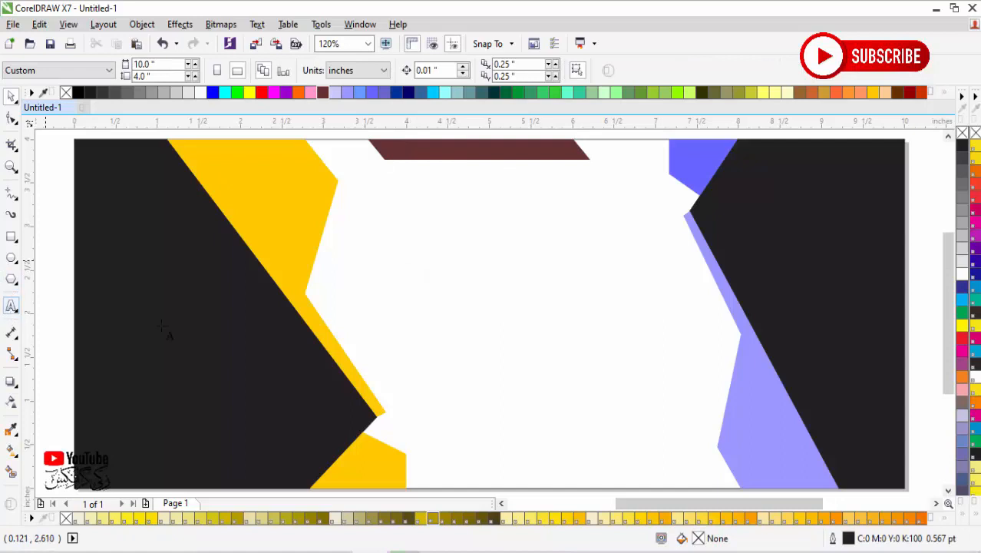
Step: Add the artistic text "zg" in the white central area and set its font to HandelGothic BT
left_click(390, 310)
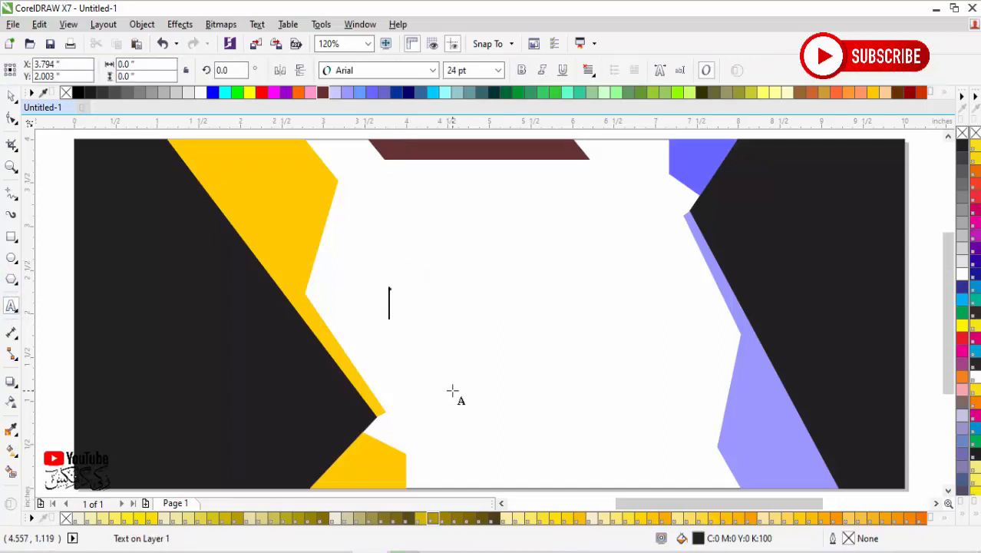
type("zg")
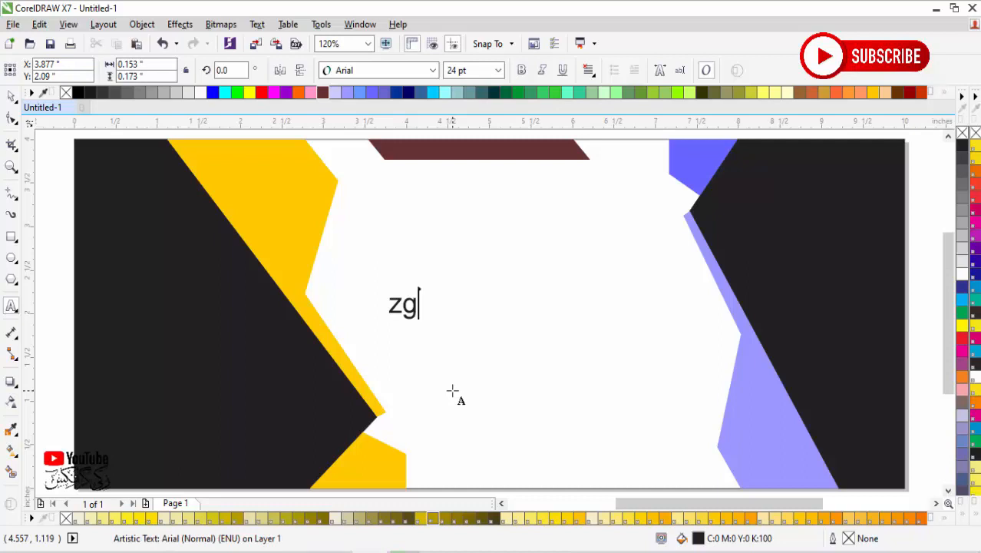
key("ctrl+space")
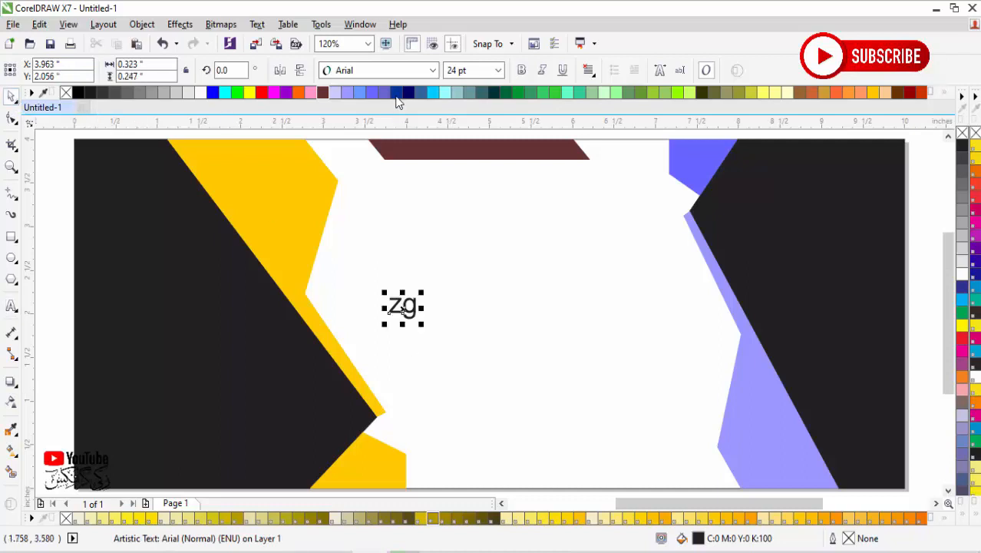
left_click(376, 70)
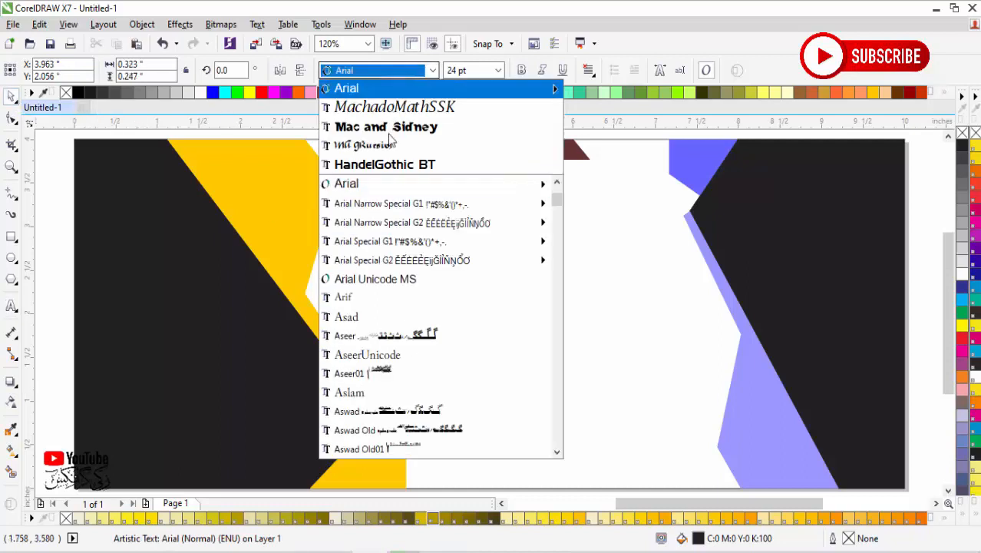
left_click(390, 166)
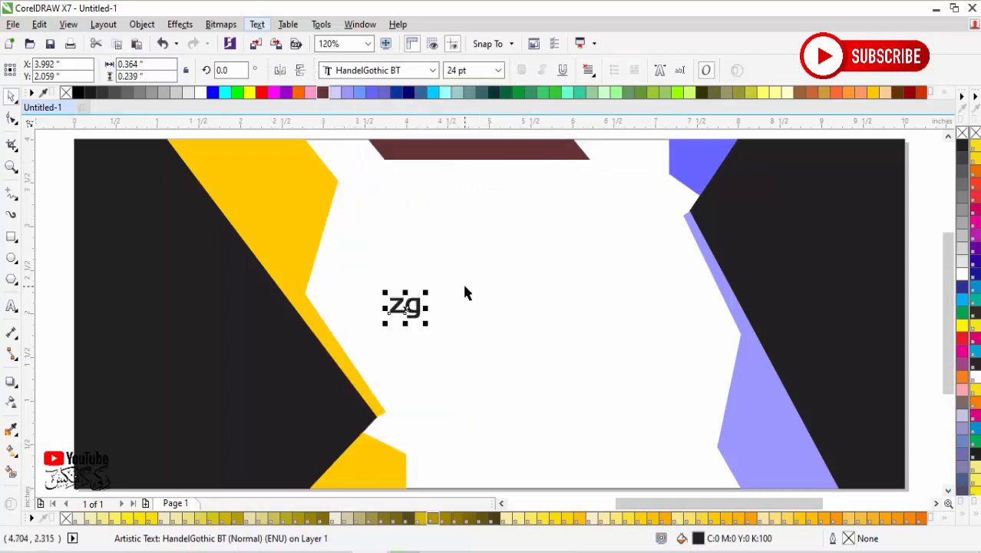
Step: Change the text to uppercase and enlarge it to about 1.13 by 0.59 in near the page's top centre
key("shift+F3")
left_click(432, 336)
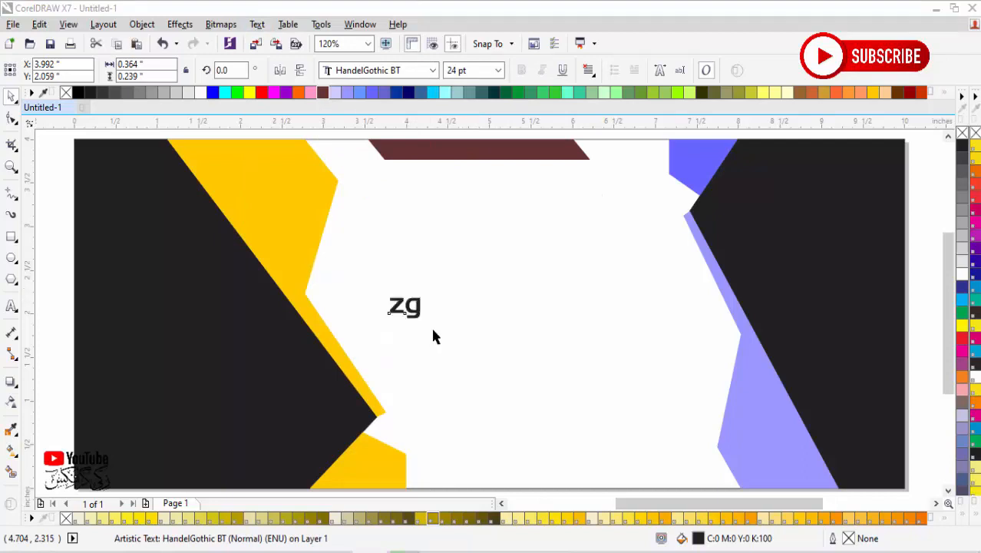
mouse_move(439, 284)
left_mouse_down()
mouse_move(461, 296)
mouse_move(536, 270)
mouse_move(536, 234)
left_mouse_up()
key("F2")
left_click_drag(399, 176, 629, 288)
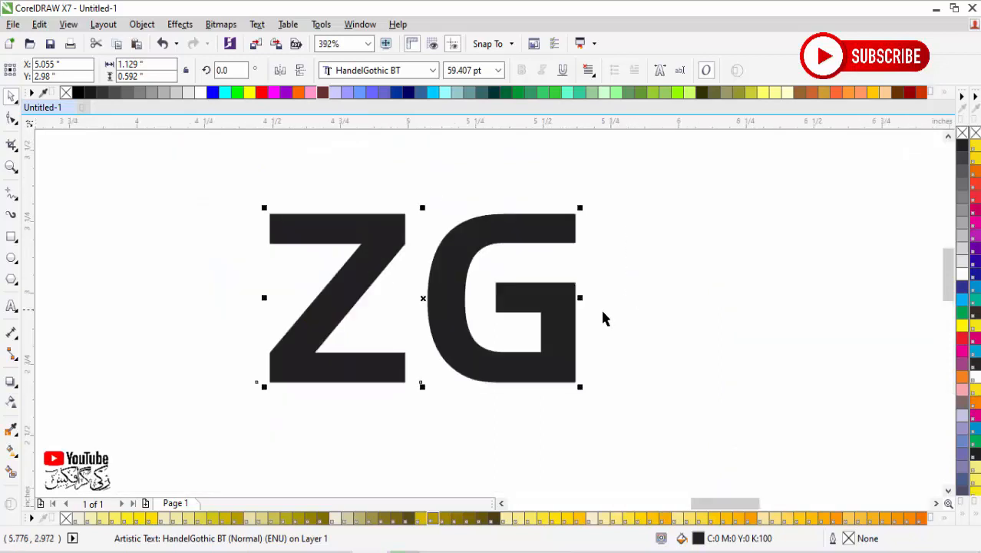
Step: Break the ZG text apart into separate letters and rotate the G about 34.5° counterclockwise
key("ctrl+k")
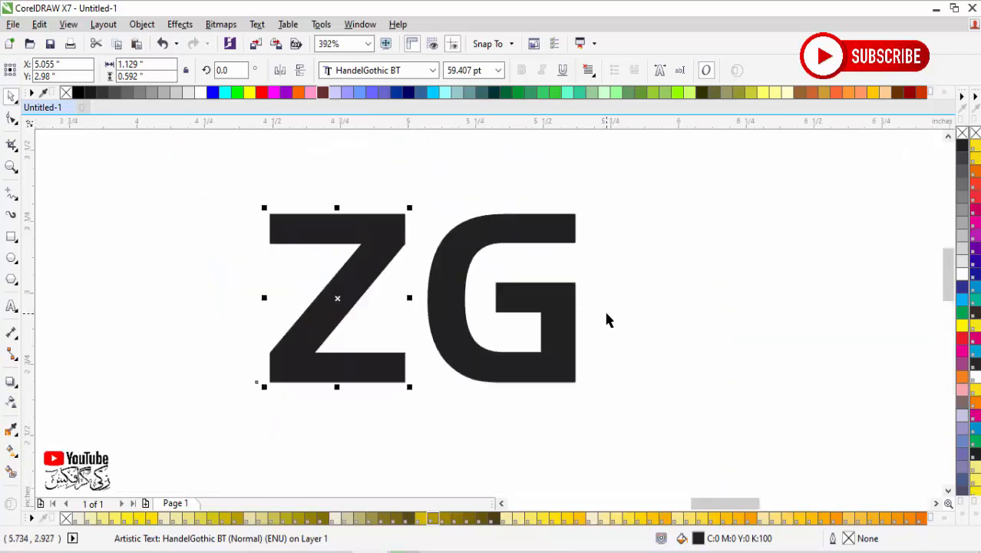
left_click(553, 306)
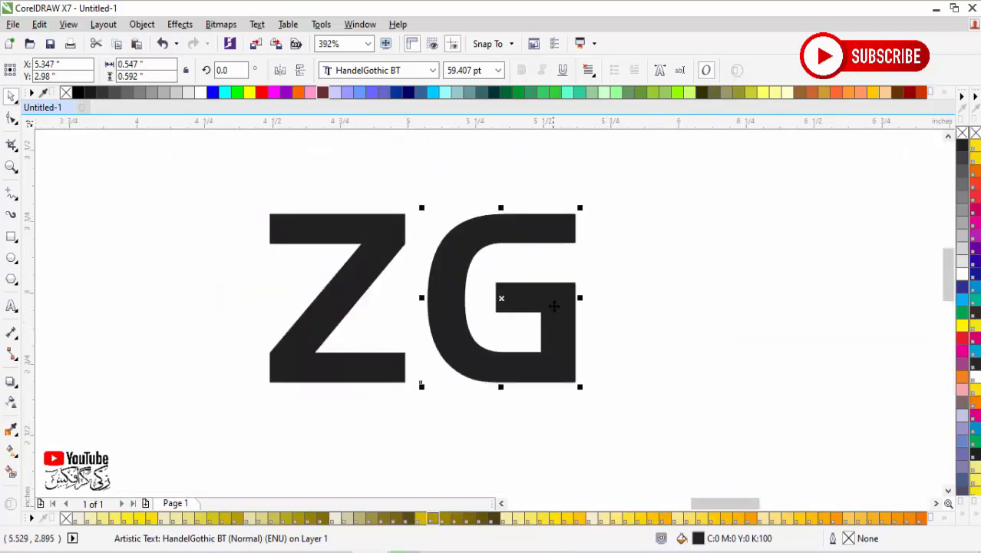
left_click(554, 306)
left_click_drag(581, 208, 515, 207)
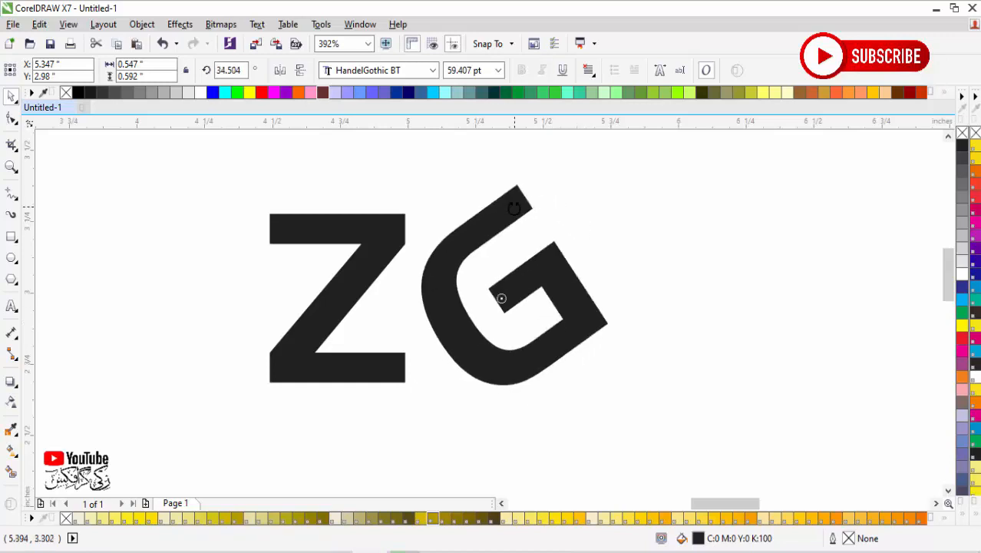
Step: Move the rotated G up and left so it overlaps the Z's upper right corner, and fill it red
double_click(574, 313)
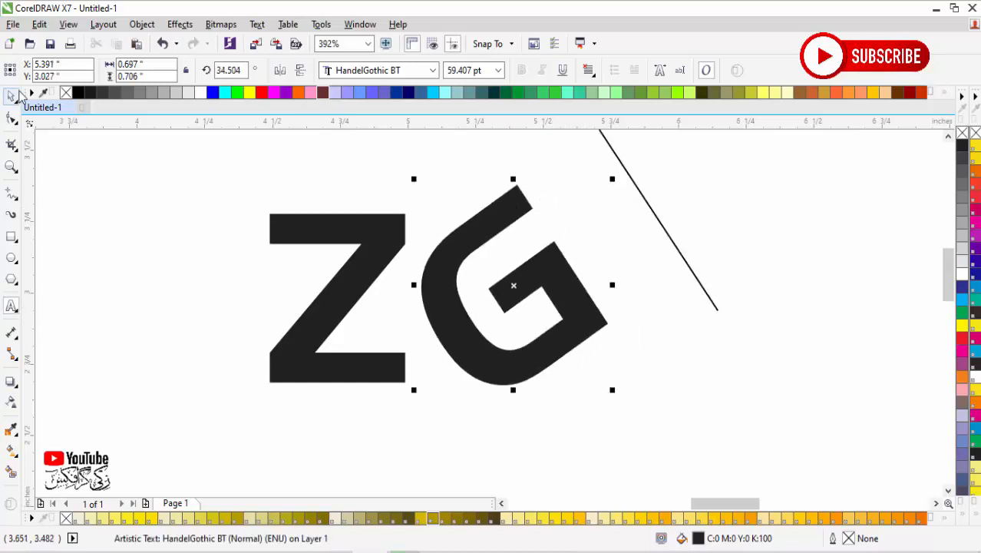
left_click(12, 96)
left_click_drag(566, 308, 528, 285)
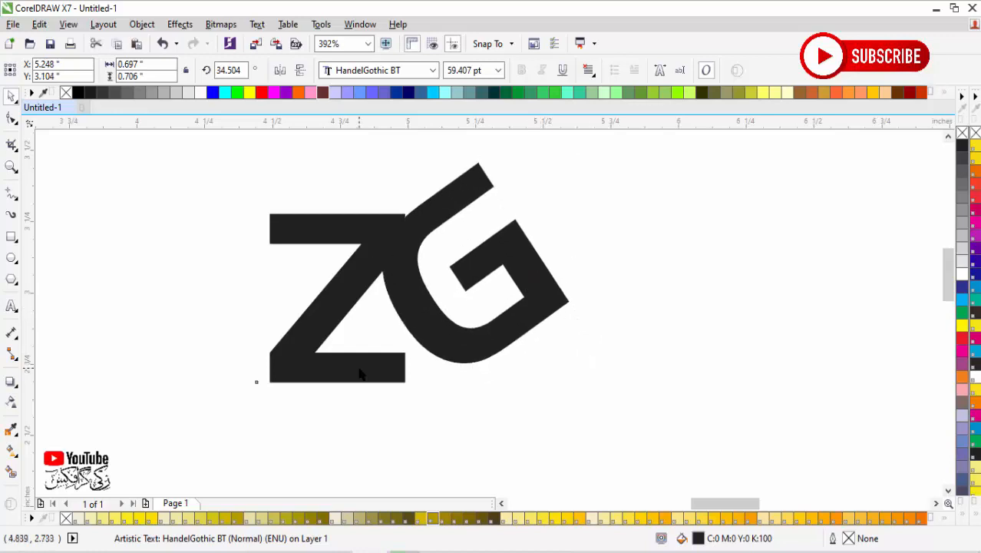
left_click(360, 369)
left_click(522, 312)
left_click(963, 339)
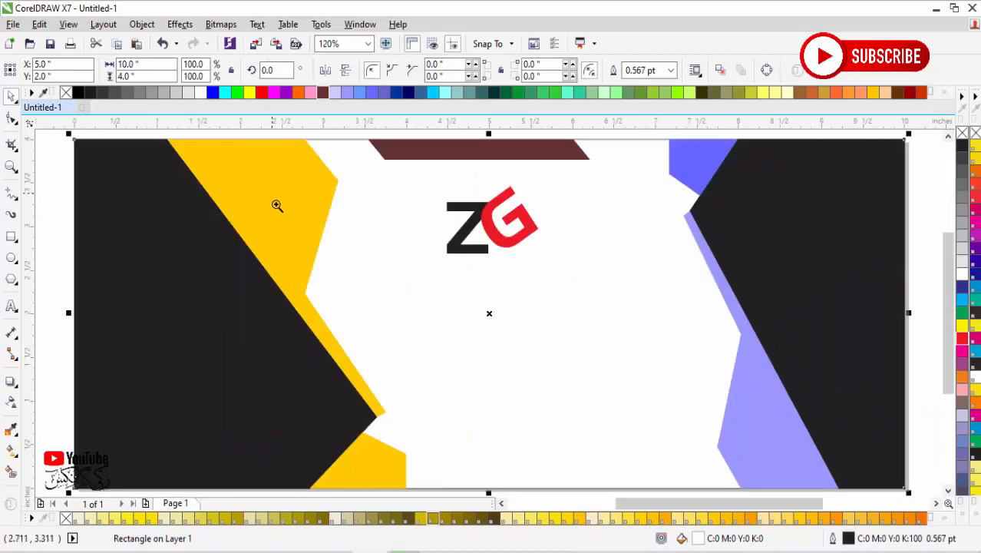
Step: Add the artistic text "graphics deign" in the white area below the ZG logo
left_click_drag(274, 203, 725, 431)
left_click(11, 305)
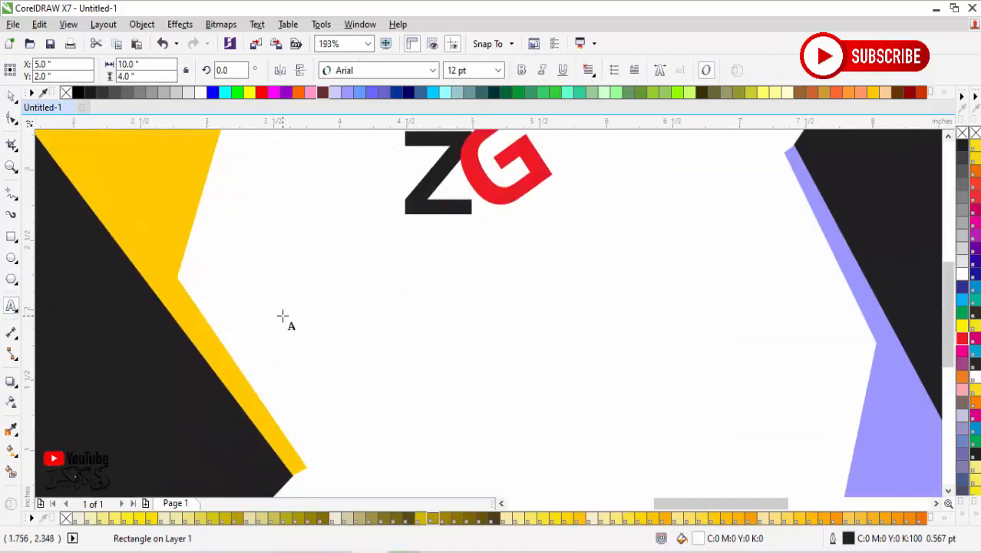
left_click(282, 315)
type("gra")
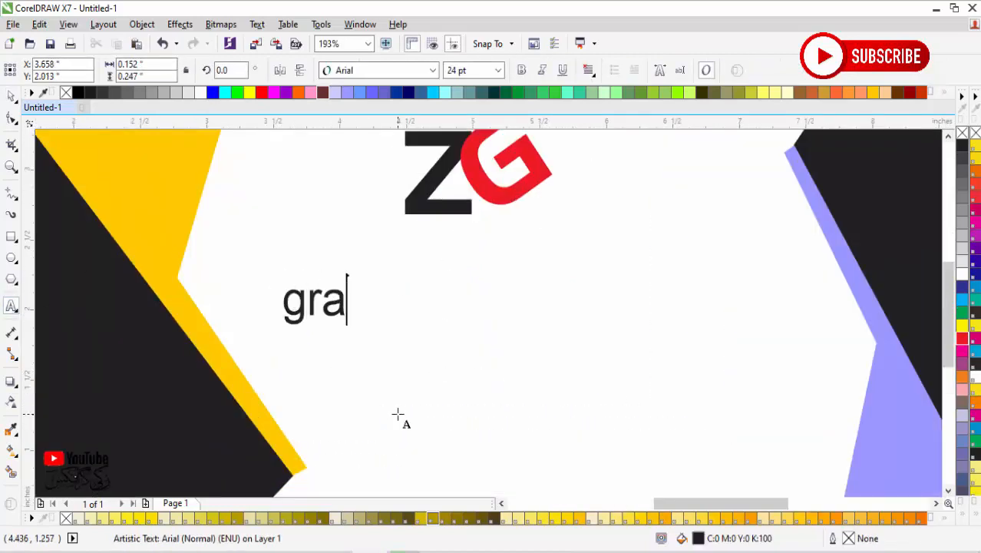
type("phic")
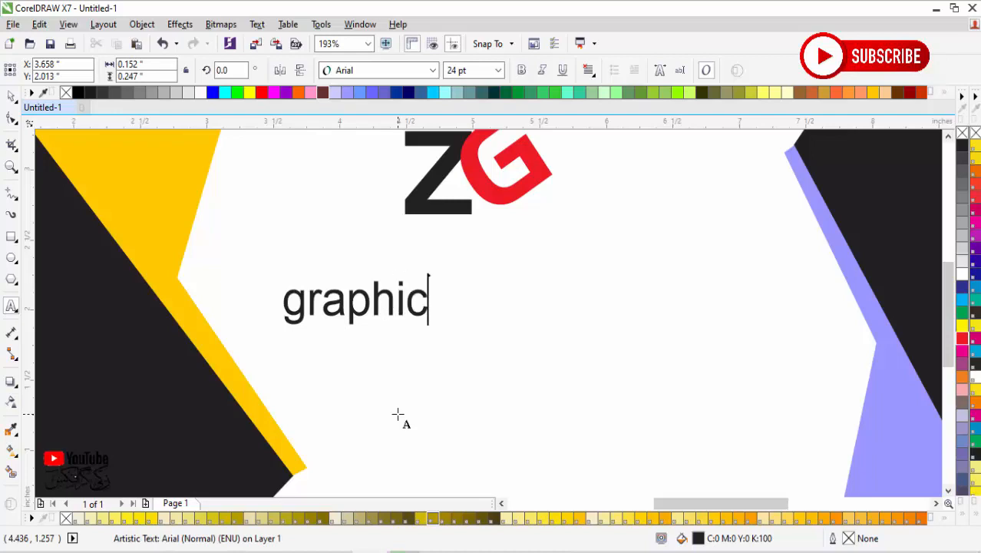
type("s")
key("BackSpace")
type("s des")
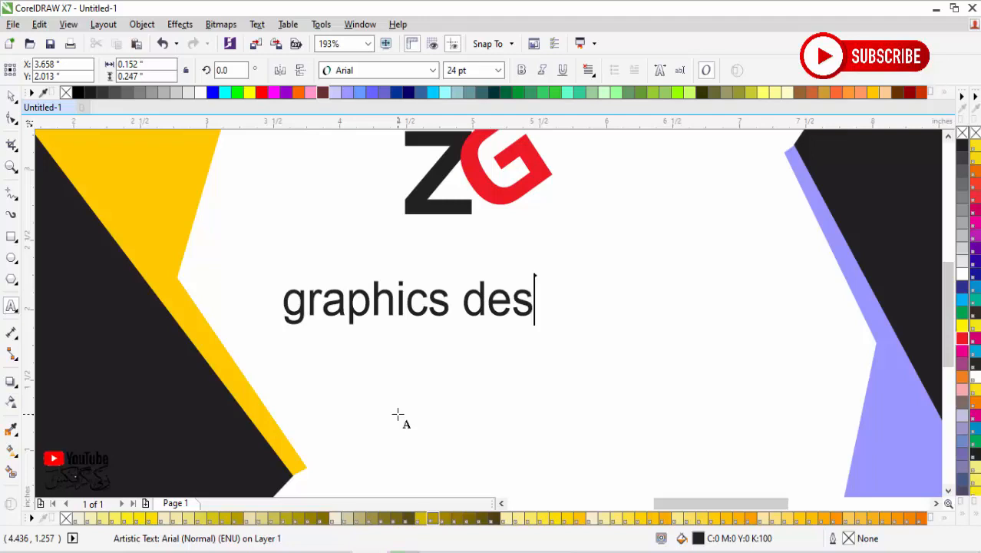
key("BackSpace")
type("ign")
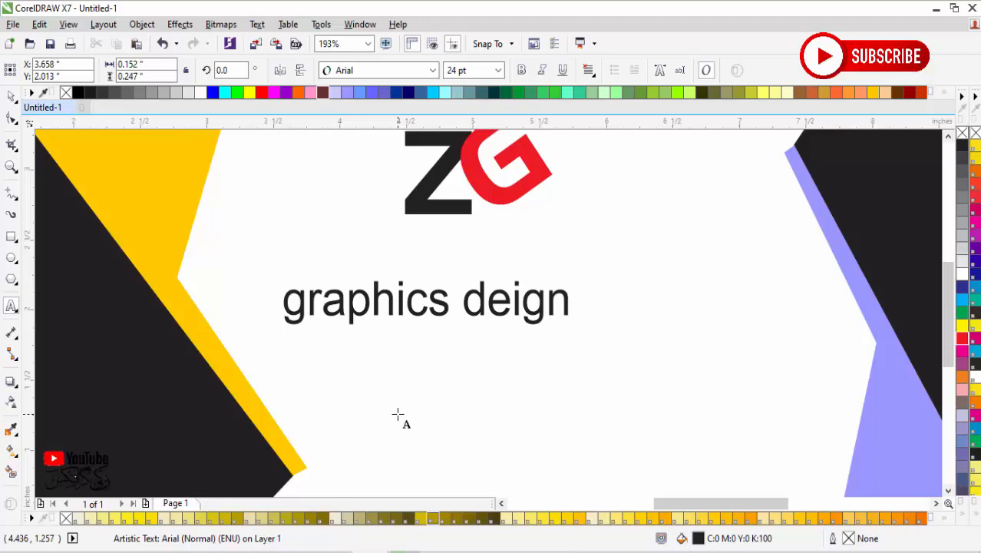
left_click(10, 95)
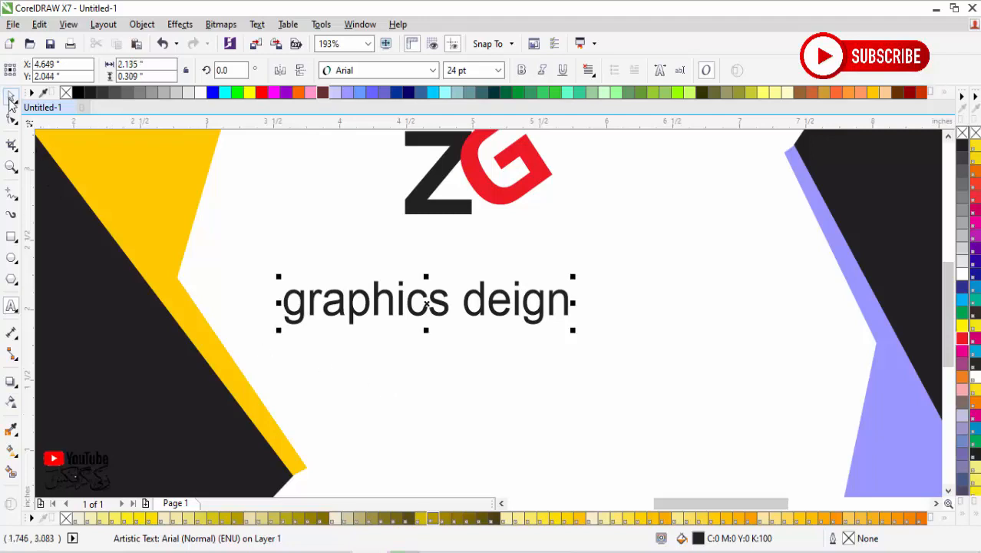
Step: Change the new text line to Title Case and move it up and right, just beneath the ZG logo
key("shift+F3")
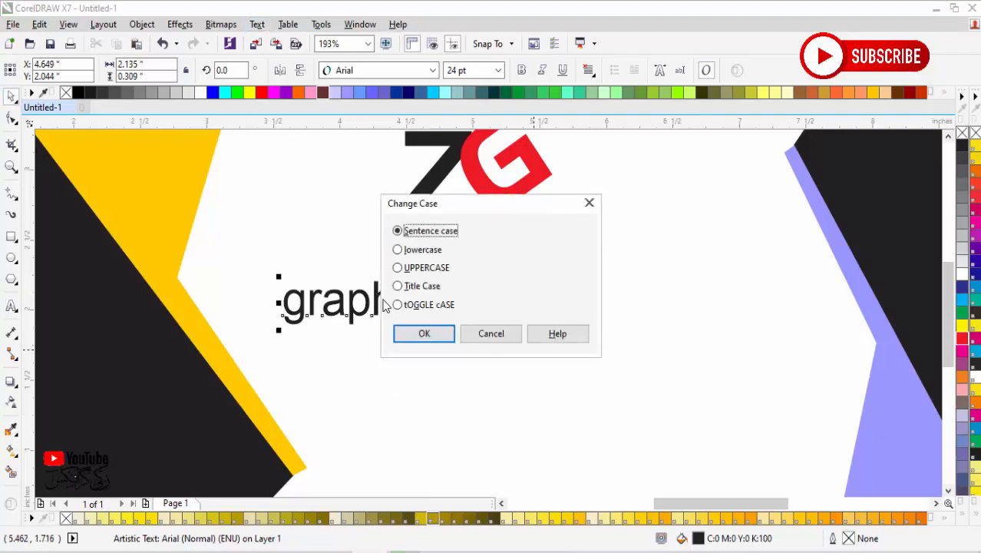
left_click(406, 286)
left_click(424, 333)
left_click_drag(451, 303, 498, 262)
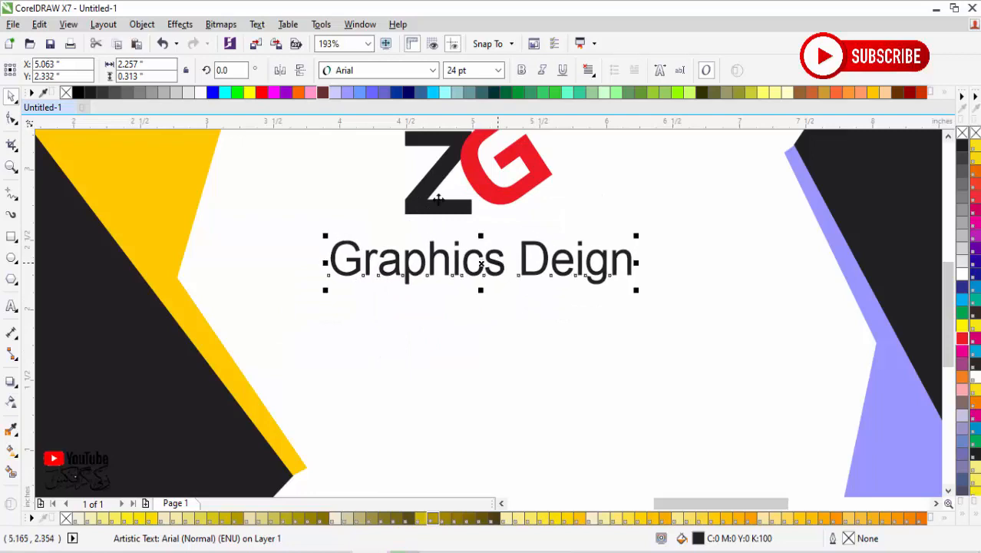
Step: Set the text line's font to HandelGothic BT and enlarge it to about 3.1 by 0.38 in
left_click(374, 74)
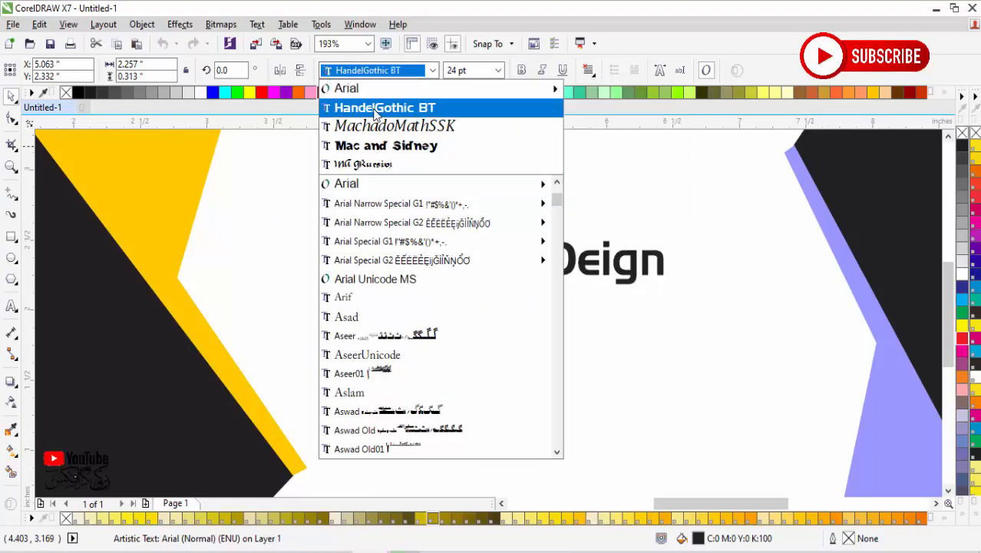
left_click(375, 113)
left_click_drag(668, 240, 719, 234)
left_click_drag(665, 275, 665, 285)
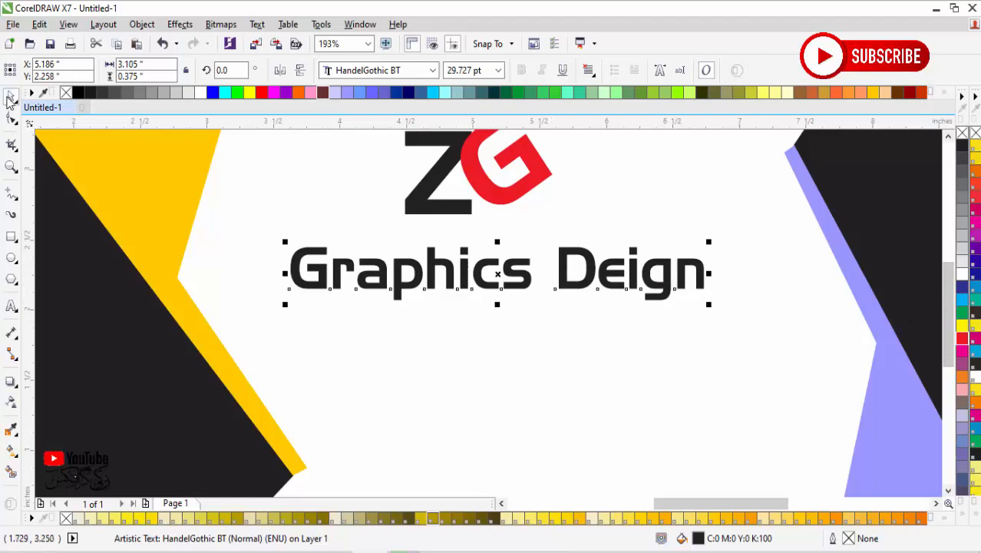
Step: Insert the missing "s" in the second word so the line reads "Graphics Design"
key("F8")
left_click_drag(556, 269, 706, 290)
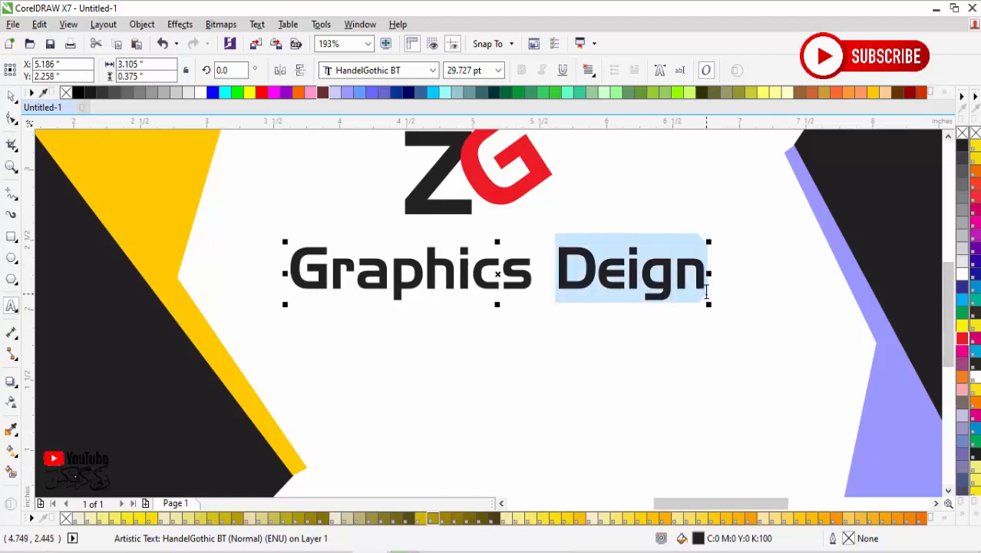
left_click(631, 289)
type("s")
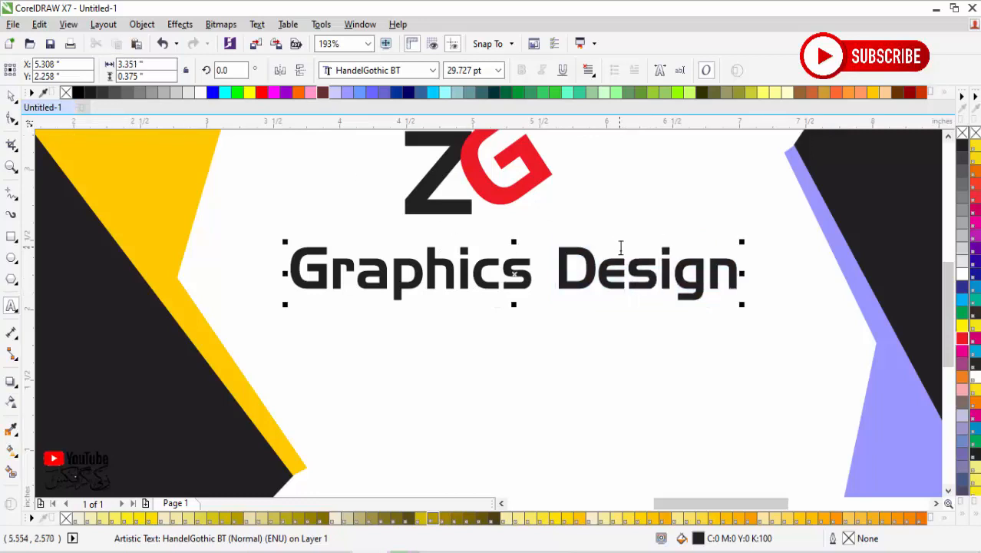
Step: Colour only the word "Design" green (C:100 M:0 Y:100 K:0)
left_click_drag(558, 273, 745, 278)
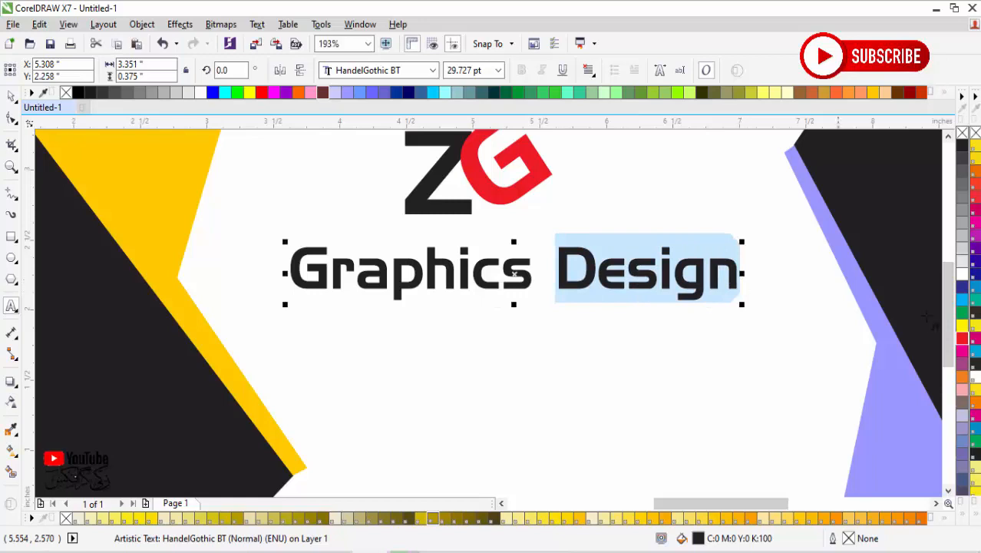
left_click(962, 315)
left_click(11, 95)
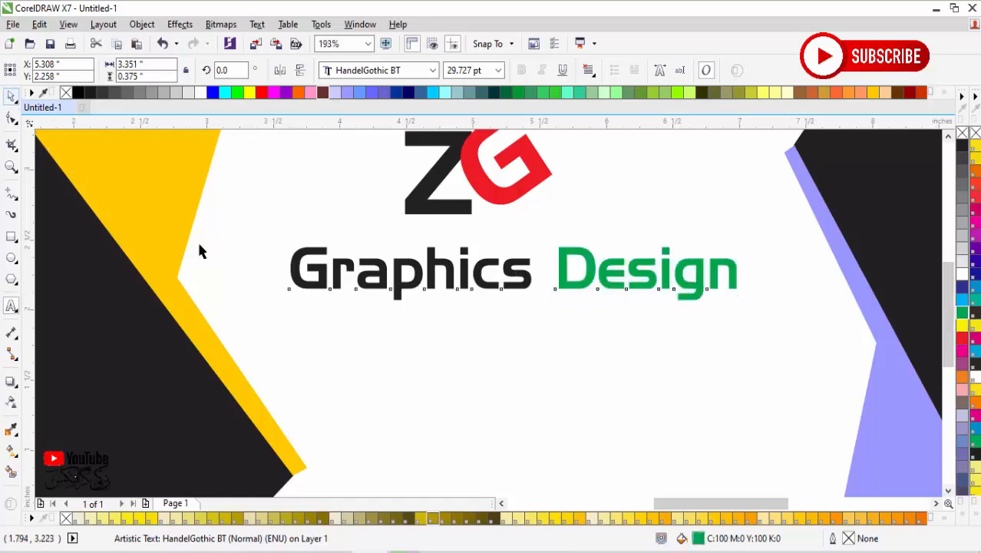
Step: Draw a rectangle about 3.35 by 0.58 in below the Graphics Design text and round its corners to about 0.137 in
scroll(456, 366, "down", 2)
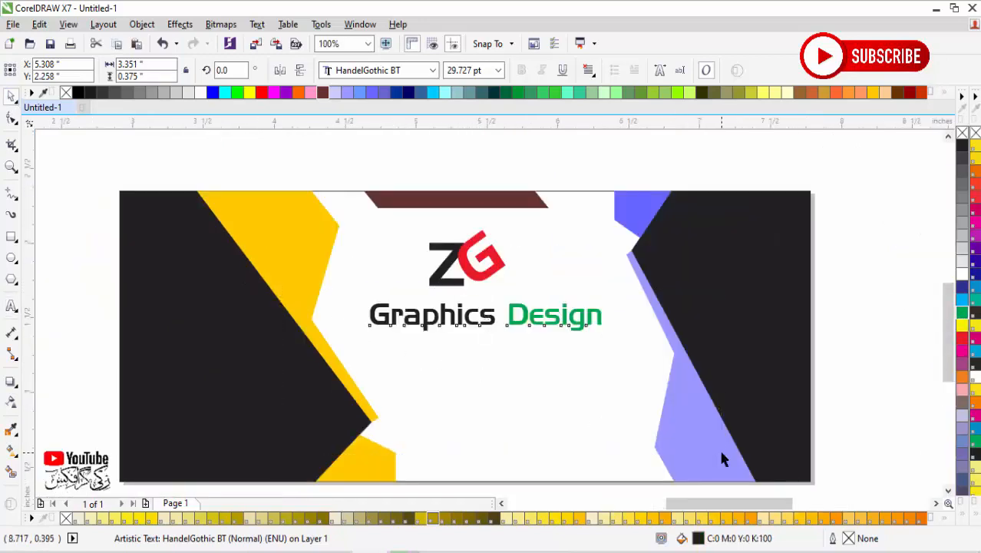
scroll(510, 422, "up", 2)
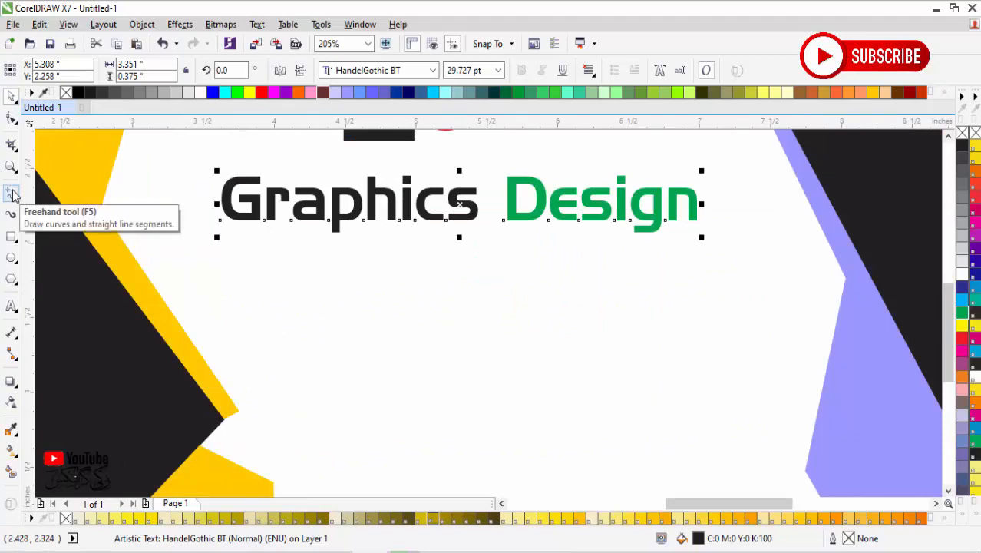
left_click(12, 239)
left_click_drag(225, 251, 701, 338)
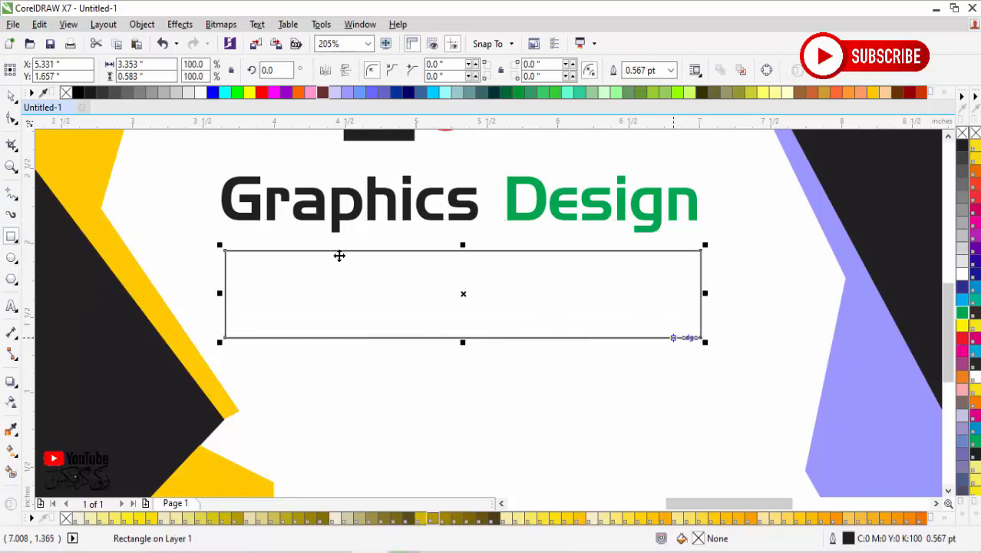
left_click(11, 119)
left_click_drag(227, 252, 245, 254)
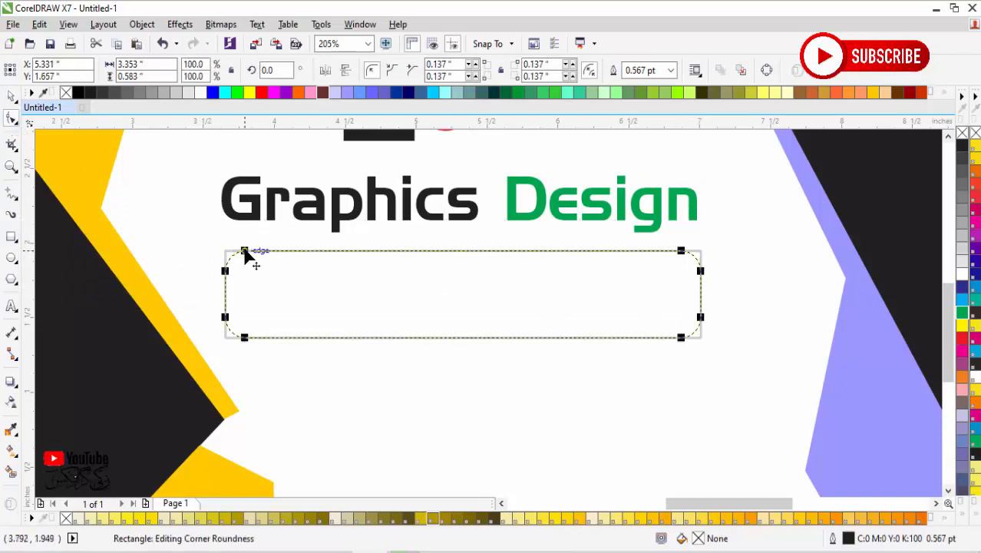
Step: Centre the rounded rectangle horizontally under the Graphics Design text
key("space")
left_click(569, 223, "shift")
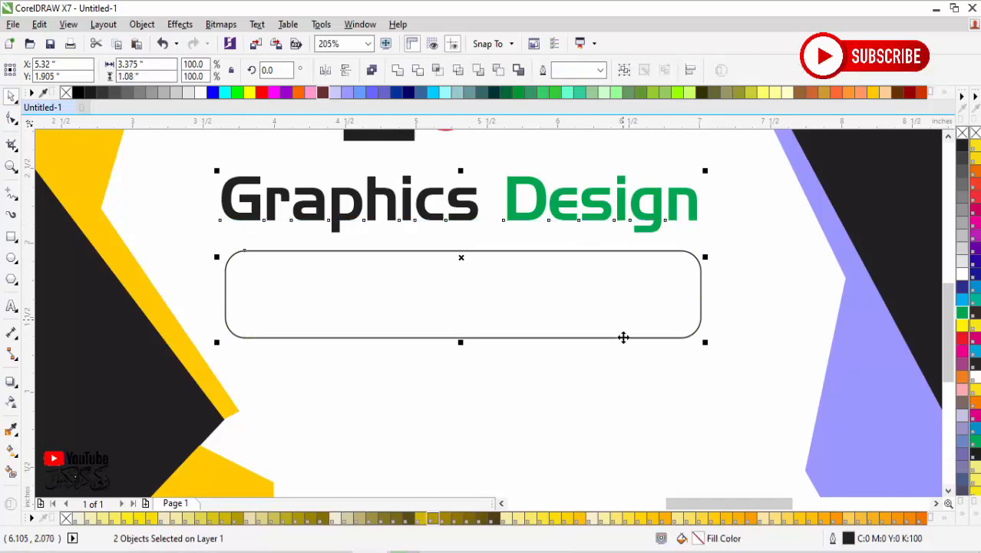
key("e")
left_click(416, 244)
Step: Add two-line artistic text below the rounded rectangle: "deal in all kind" and "of printing & designing"
left_click(16, 307)
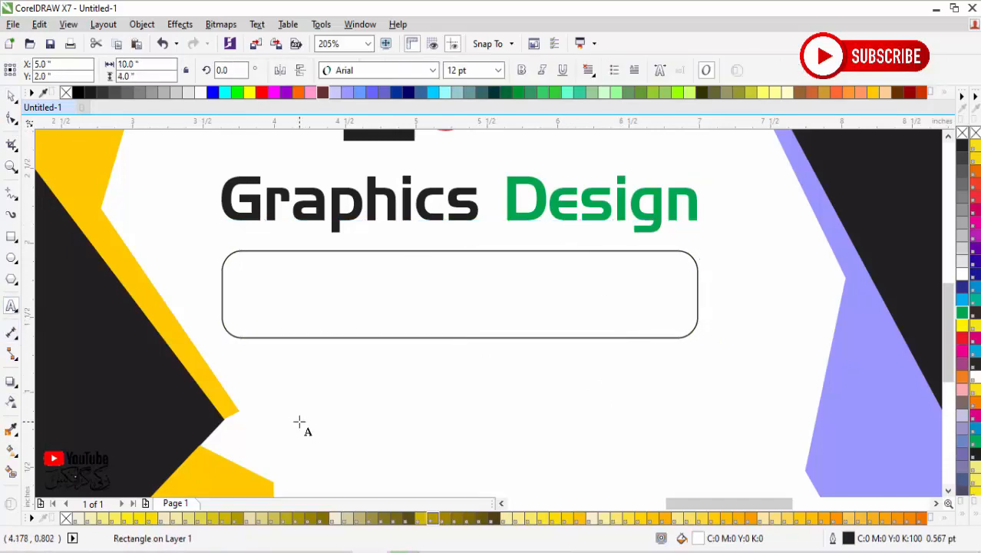
left_click(300, 423)
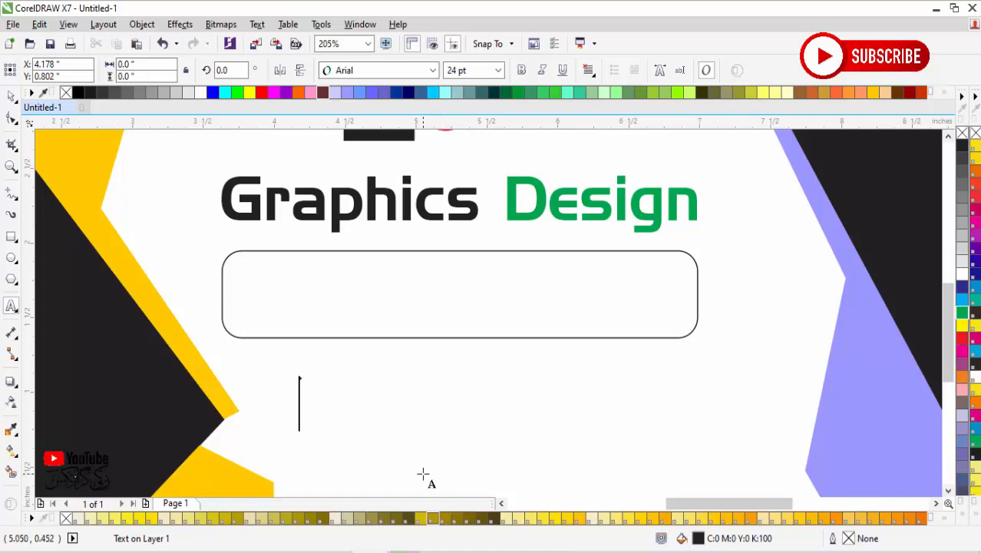
type("deal in")
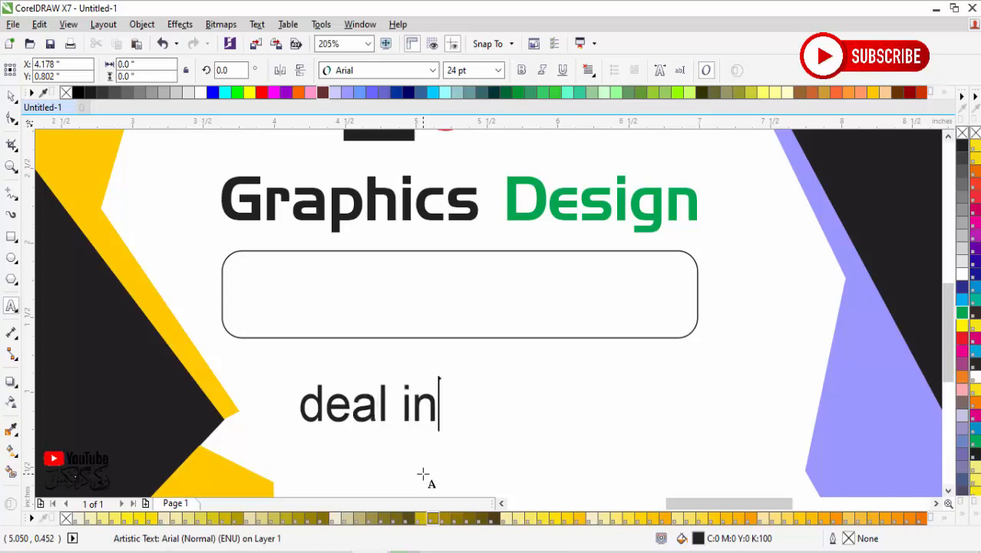
type(" all kin")
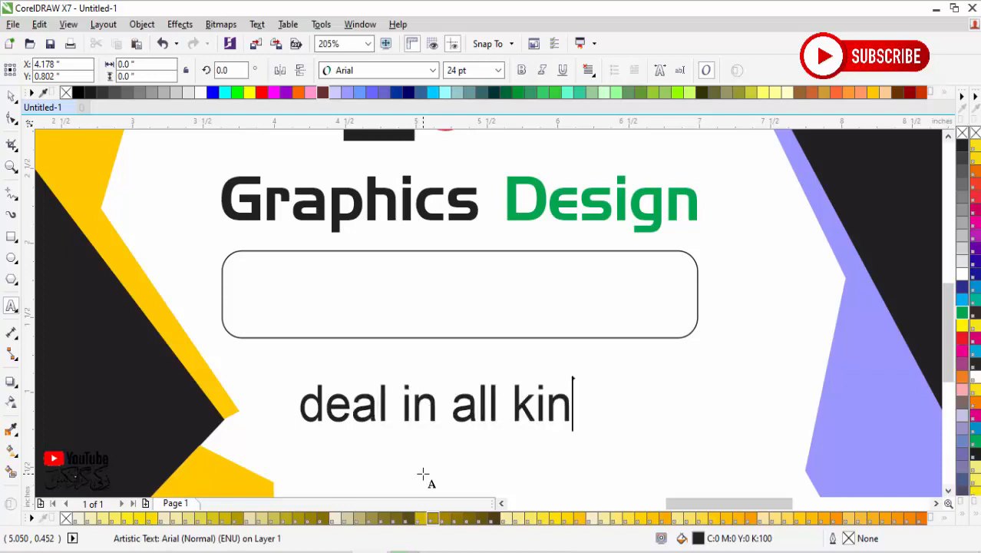
type("d of")
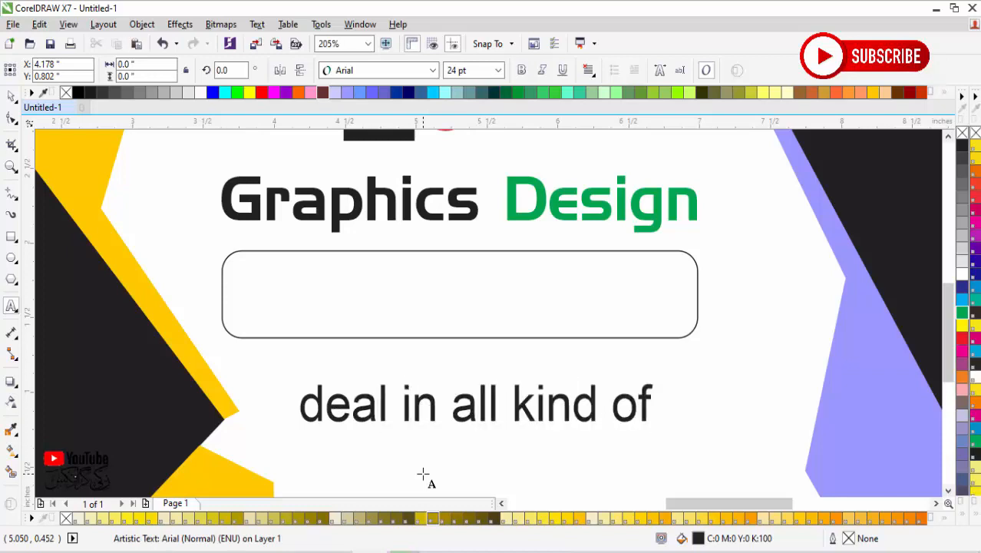
key("BackSpace")
key("BackSpace")
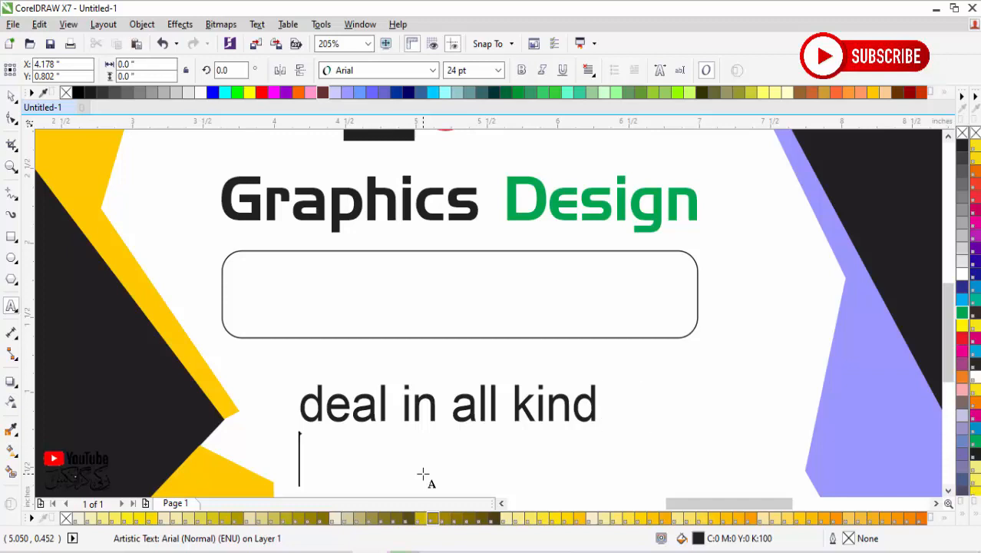
type("of printing ")
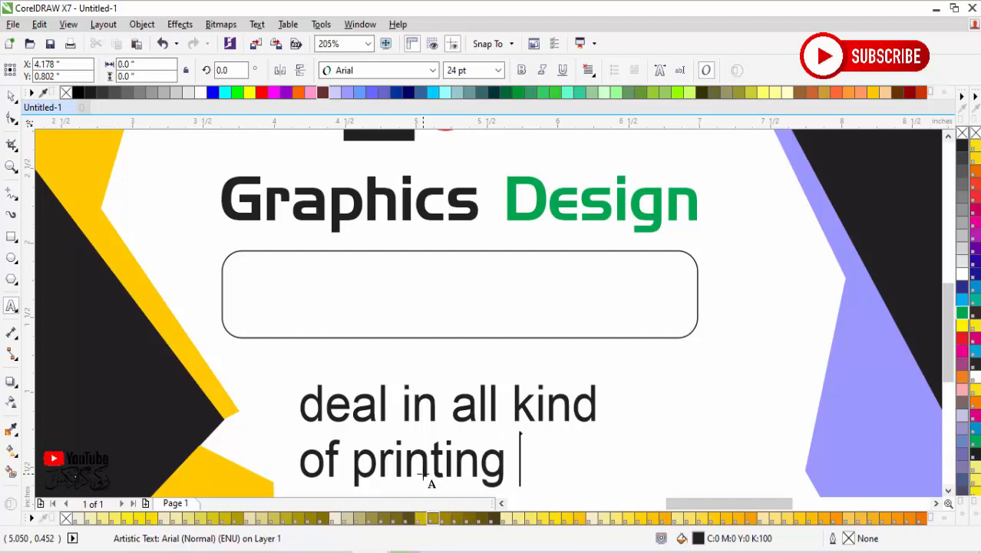
type("& ")
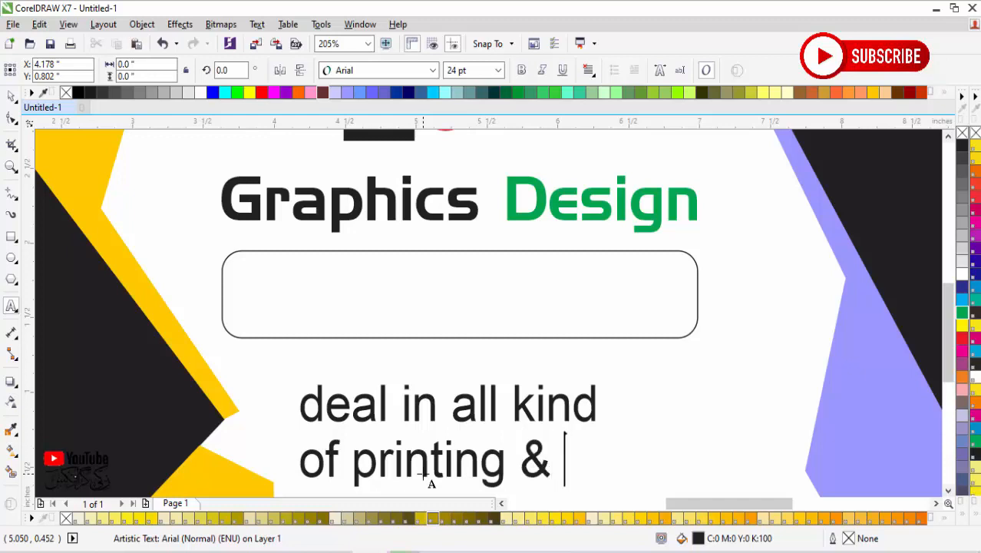
type("design")
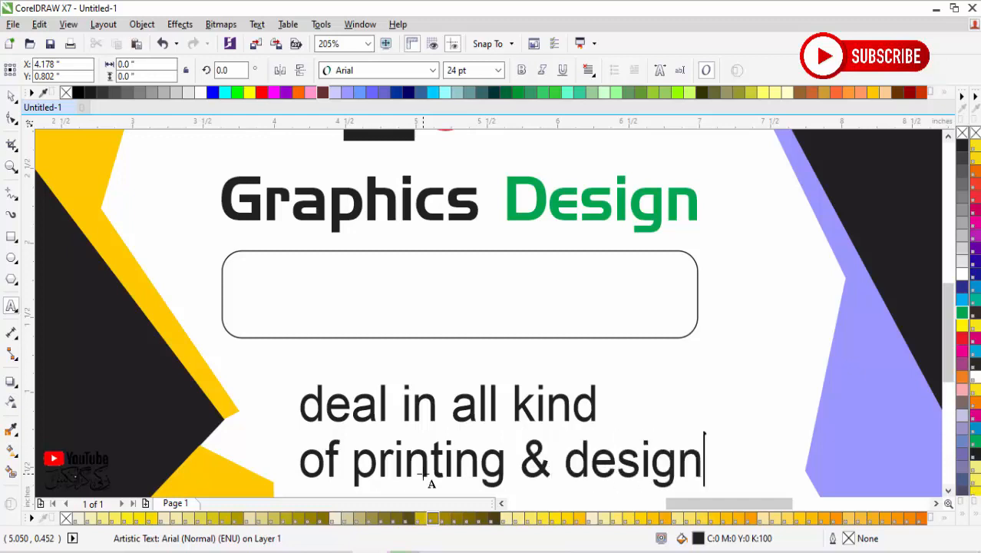
type("ing")
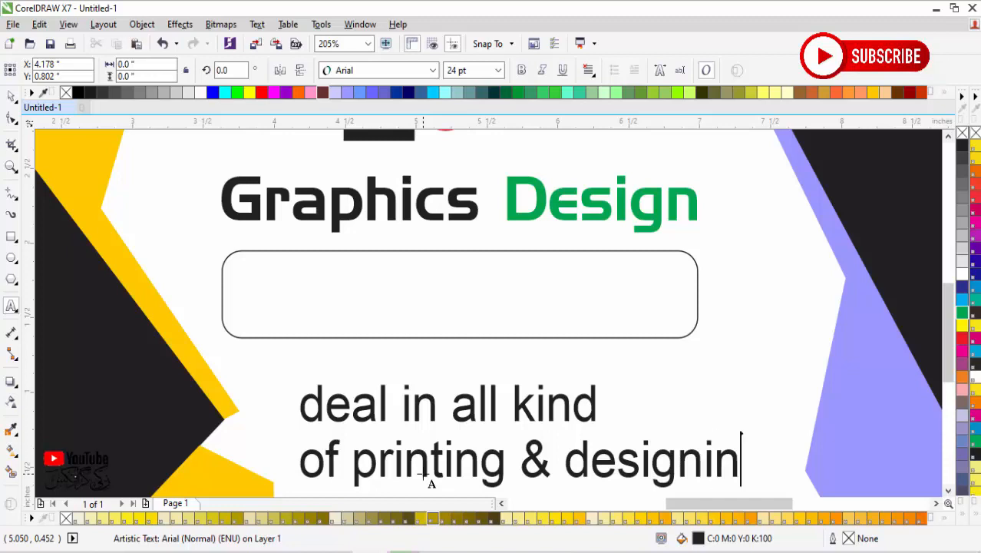
key("ctrl+space")
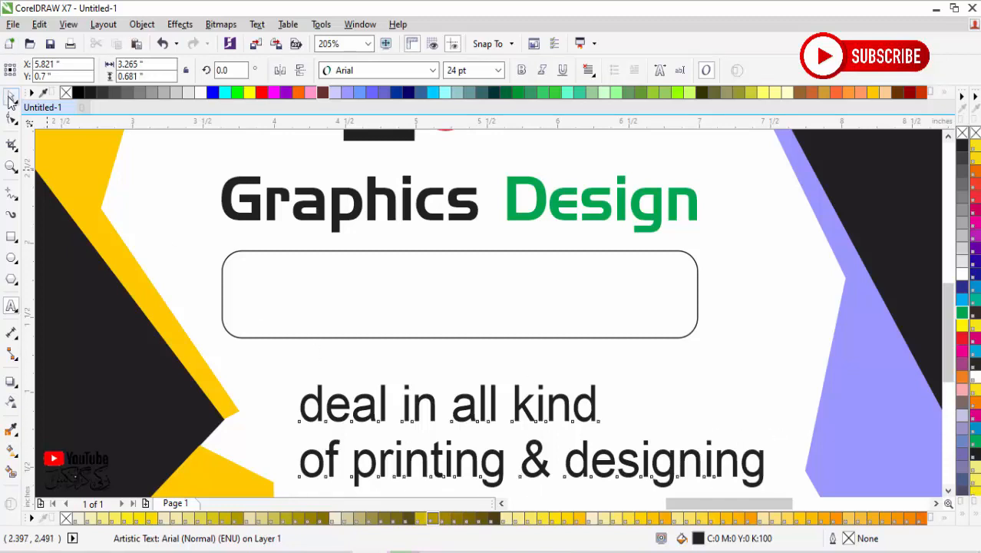
Step: Change the two-line text to Title Case
key("shift+F3")
left_click(401, 285)
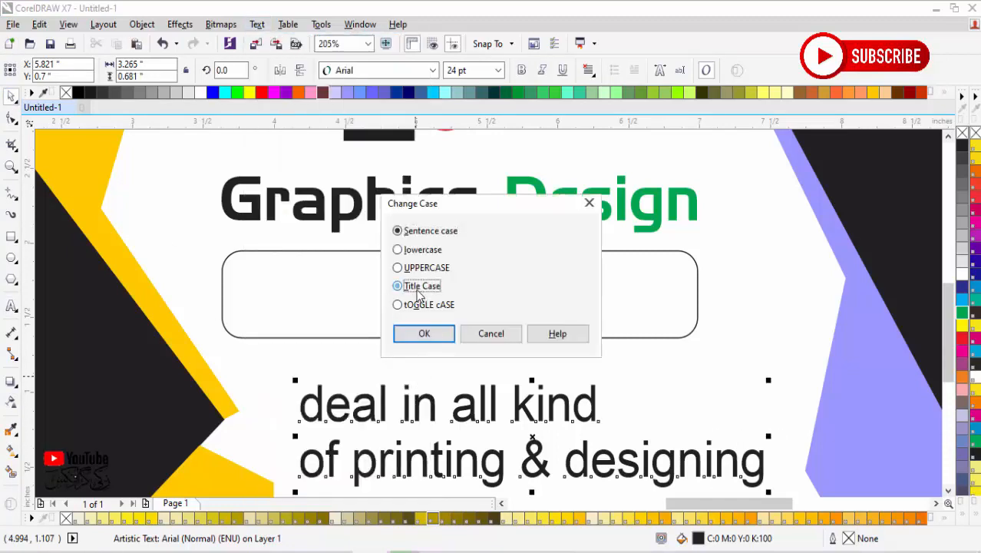
left_click(423, 333)
Step: Move the two-line text into the rounded rectangle and reduce its size to 16 pt
left_click_drag(498, 397, 453, 269)
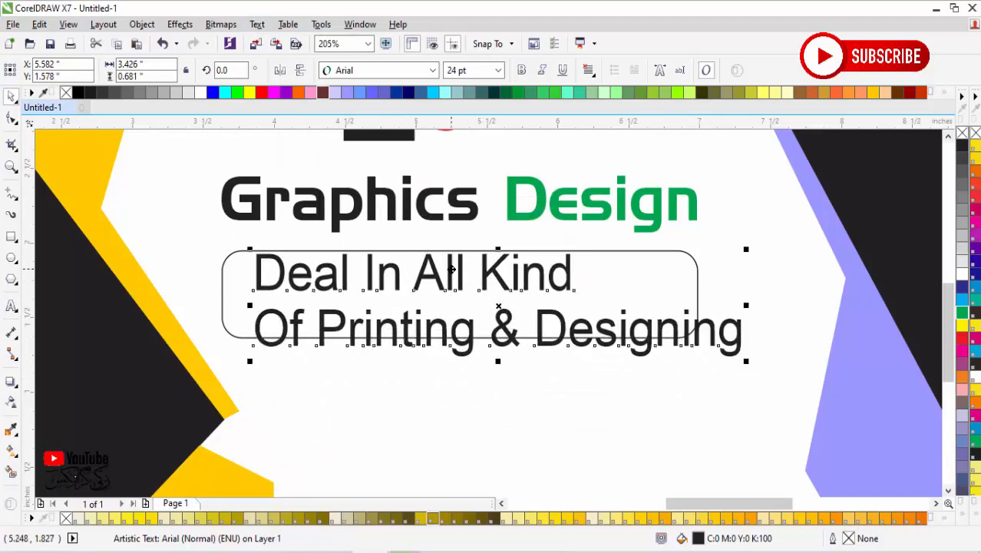
key("ctrl+KP_4")
key("ctrl+KP_4")
key("F2")
left_click_drag(196, 235, 741, 366)
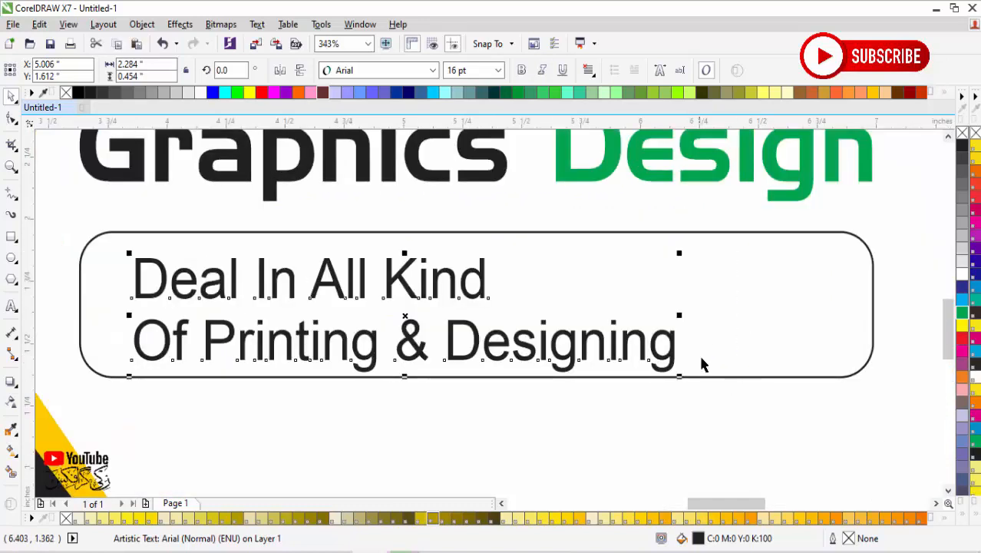
left_click(873, 320)
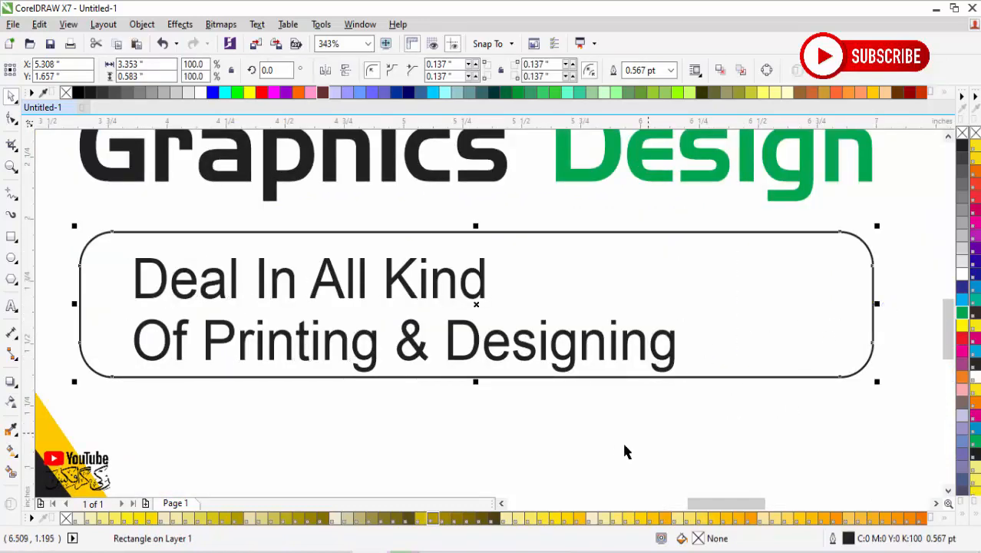
left_click(542, 358)
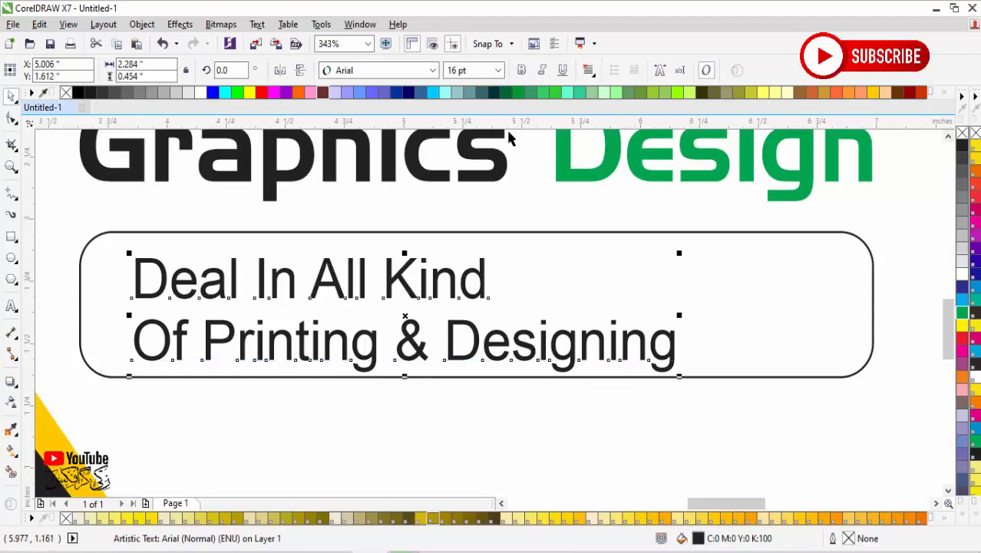
Step: Centre-align the two-line text and centre it horizontally and vertically inside the rounded rectangle
left_click(588, 70)
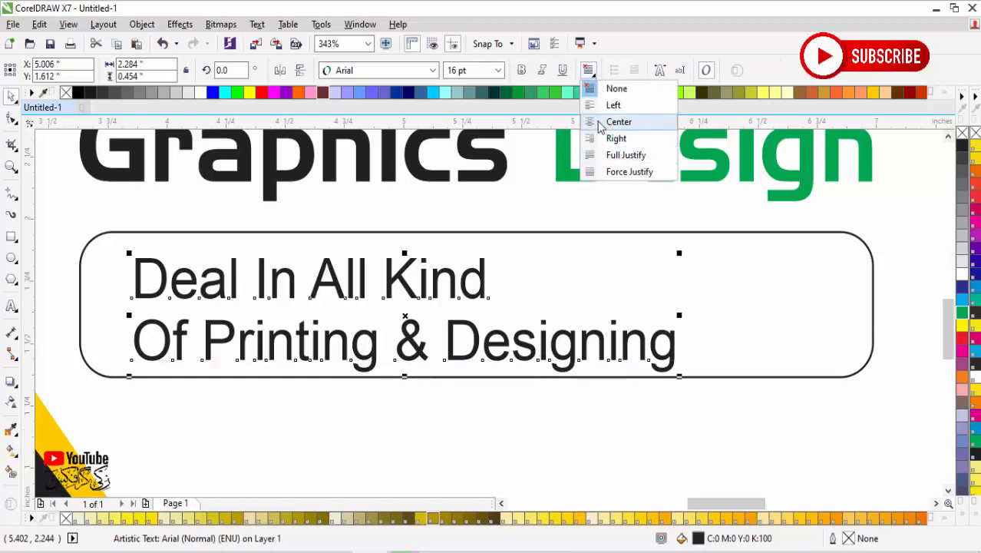
left_click(601, 125)
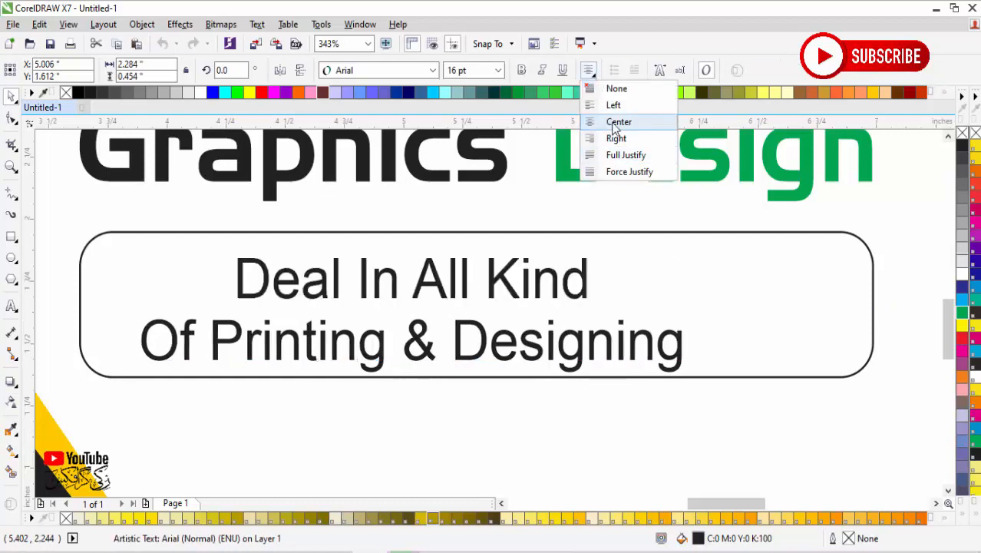
left_click(610, 234, "shift")
key("e")
key("c")
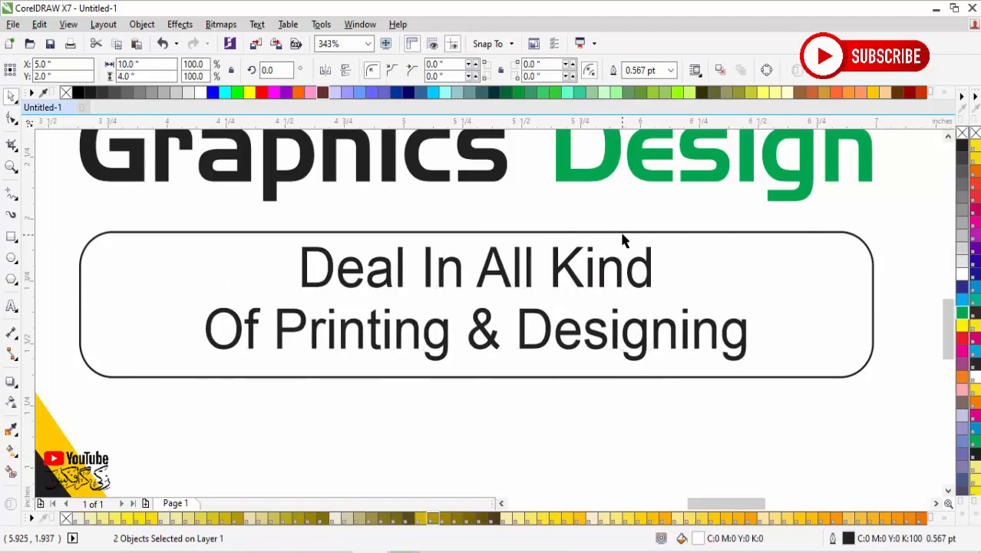
Step: Fill the rounded rectangle with light yellow (#FFFF66) and make the text inside it bold italic
left_click(623, 231)
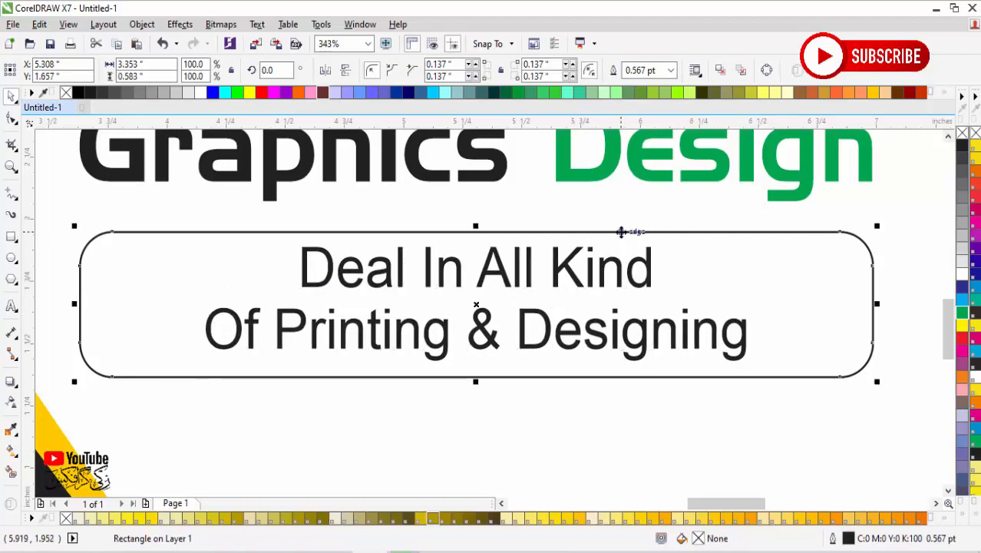
left_click(763, 92)
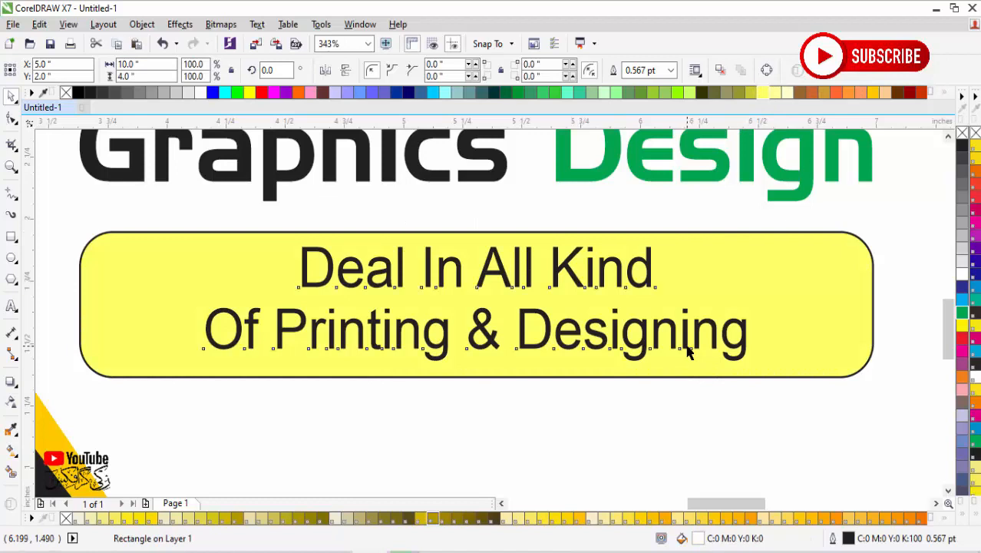
left_click(688, 351)
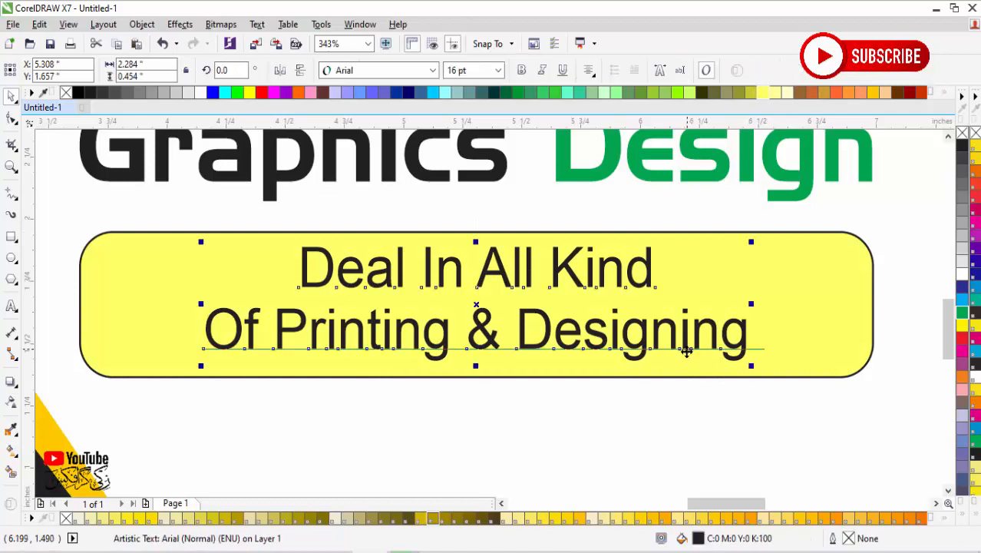
left_click(543, 73)
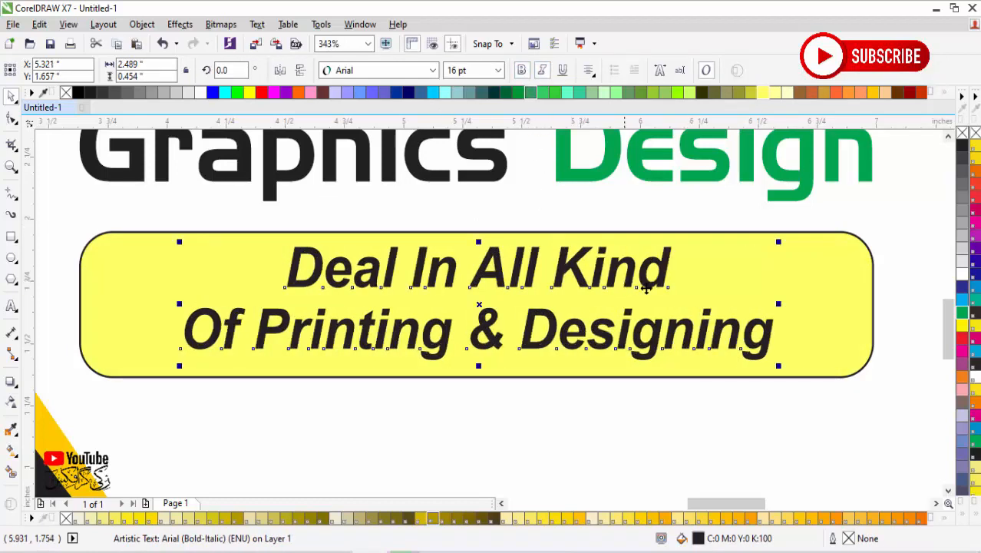
left_click(606, 407)
Step: Try removing the outline from the yellow rounded rectangle, and undo the removal
scroll(604, 404, "down", 2)
key("F2")
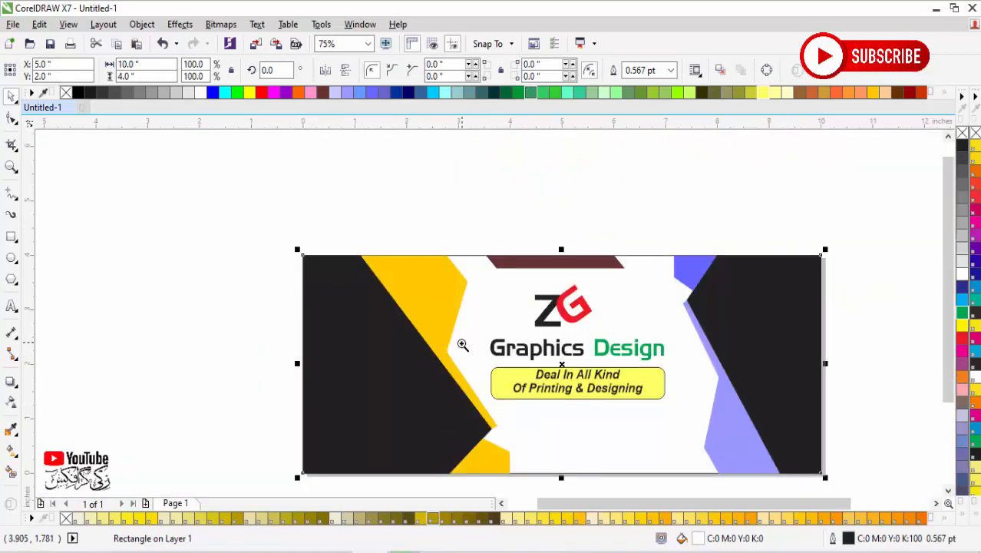
left_click_drag(462, 346, 707, 482)
left_click(686, 266)
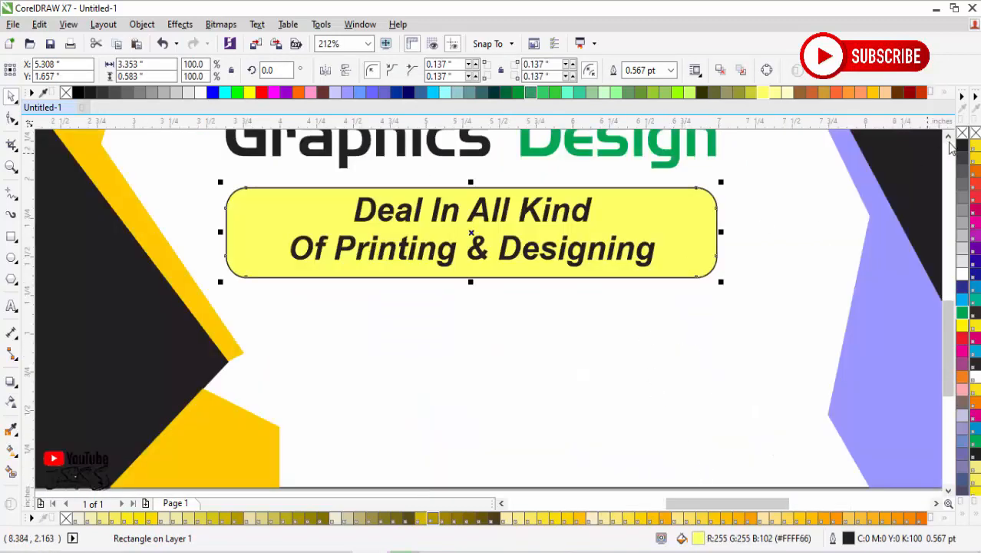
right_click(975, 134)
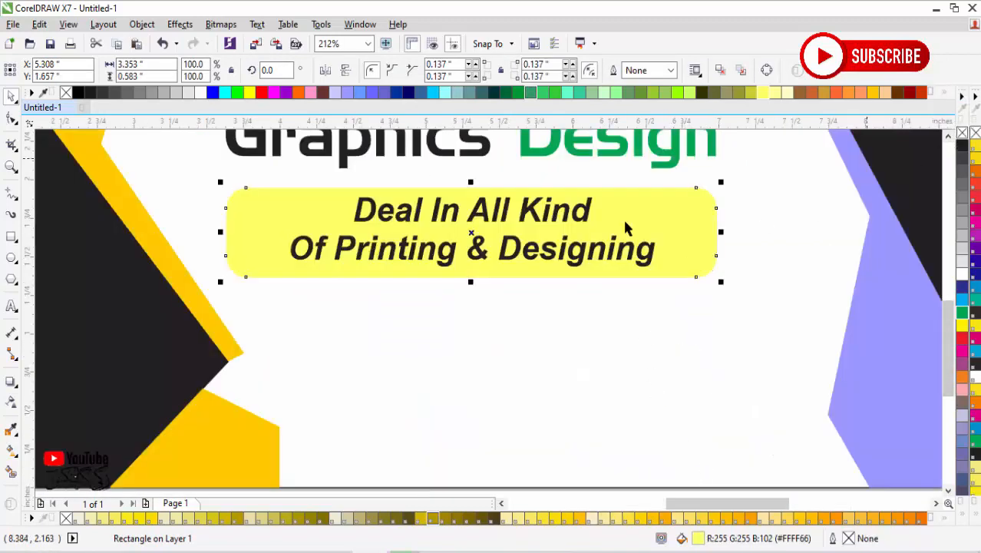
key("ctrl+z")
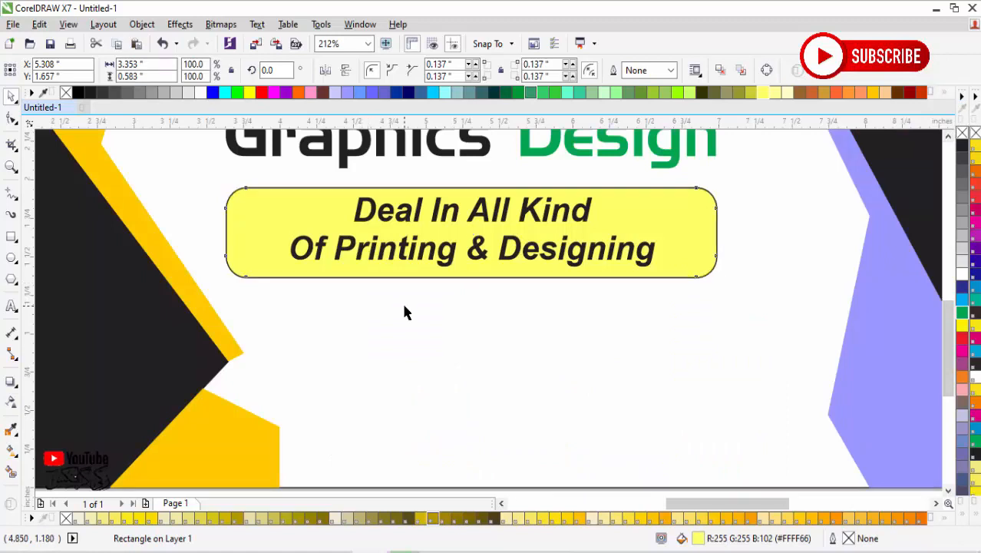
left_click(400, 321)
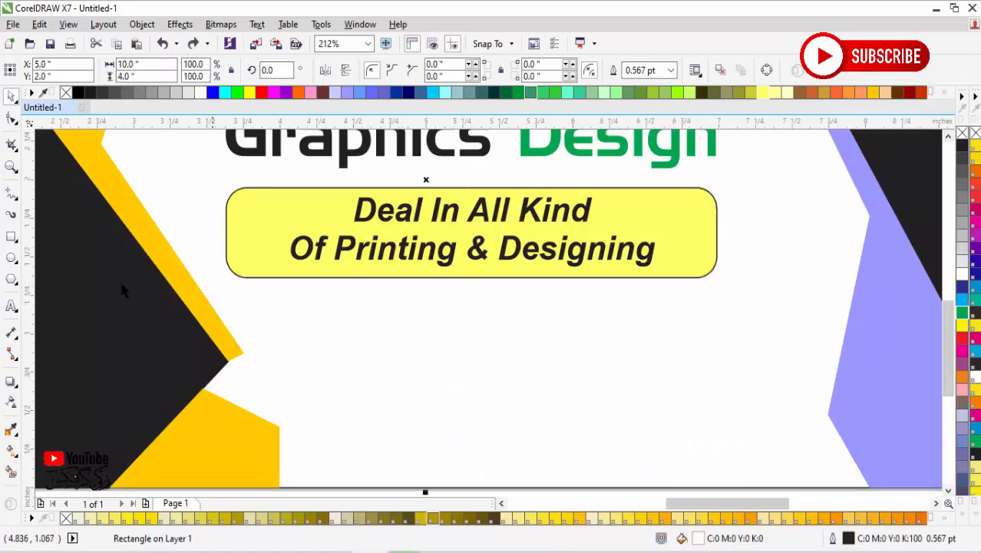
Step: Draw a rectangle about 2.97 by 0.31 inches below the yellow box and round its corners fully to 0.155 inches
left_click(12, 237)
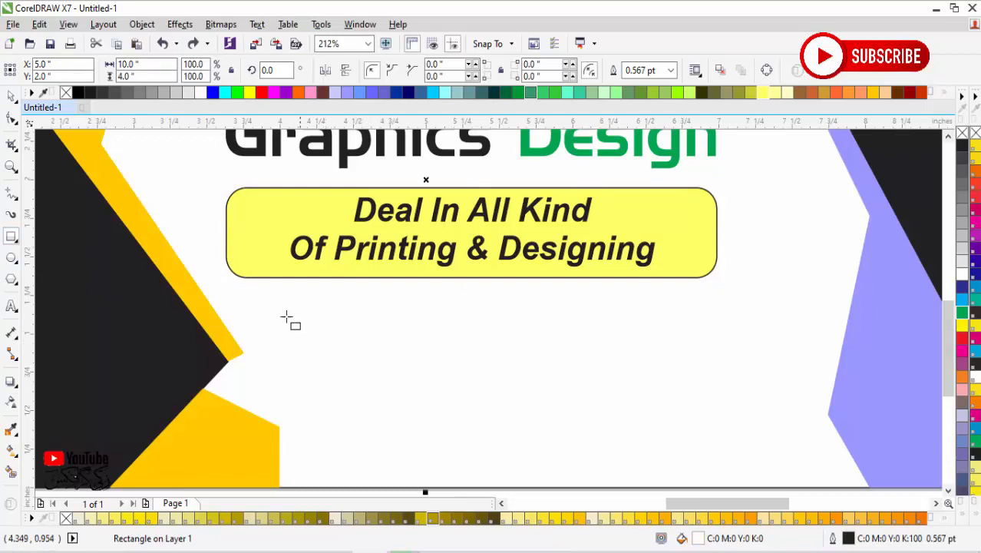
left_click_drag(283, 297, 245, 288)
mouse_move(499, 347)
left_mouse_down()
mouse_move(706, 345)
mouse_move(682, 337)
left_mouse_up()
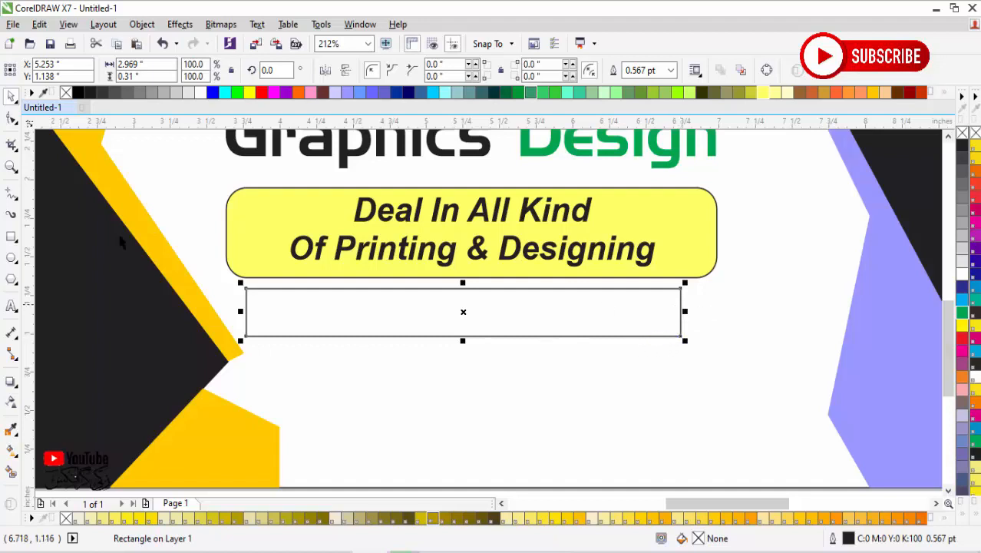
left_click(11, 117)
left_click_drag(248, 292, 390, 336)
key("space")
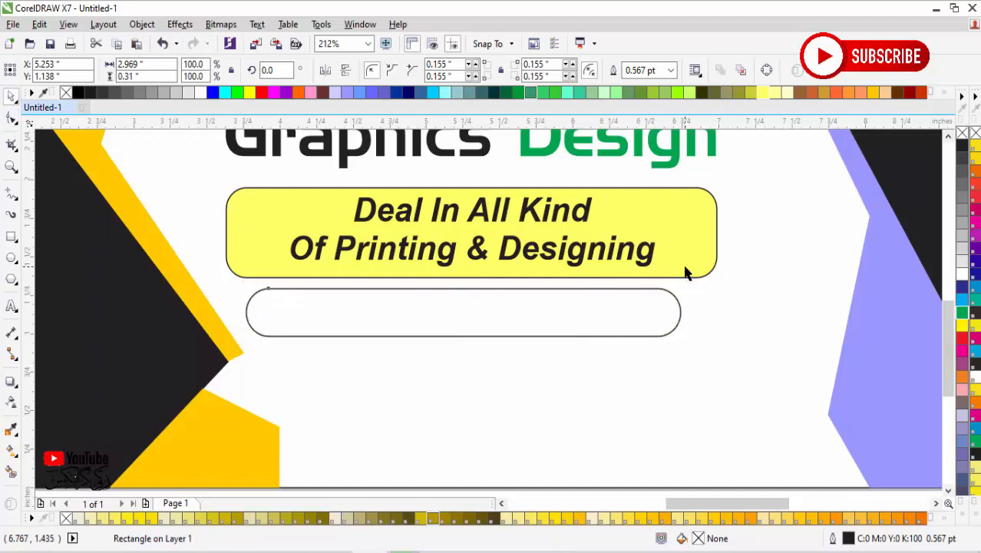
Step: Centre the new pill-shaped bar horizontally under the yellow rounded rectangle
left_click(686, 273, "shift")
key("c")
left_click(619, 383)
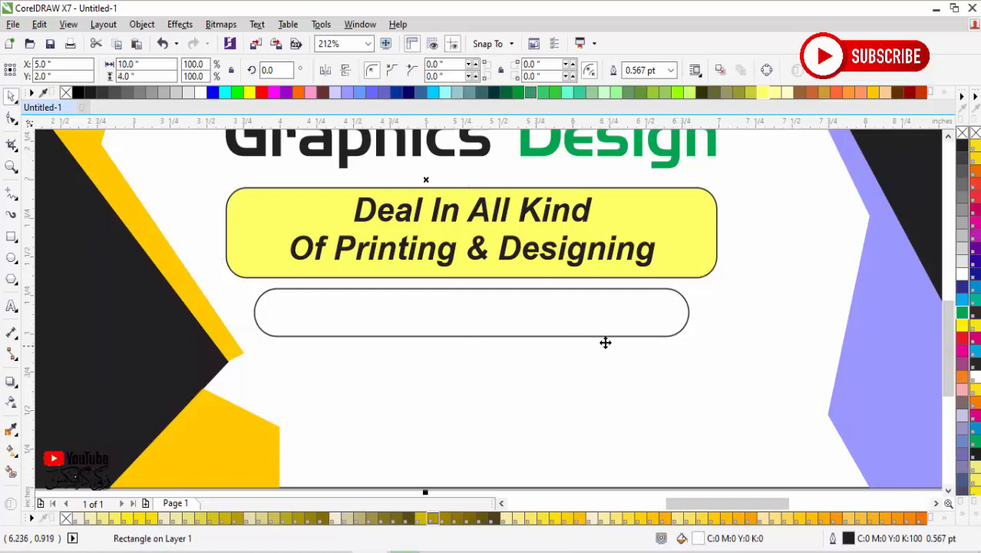
Step: Fill the pill-shaped bar with dark red (#990000) and place a duplicate of it directly below
left_click(391, 295)
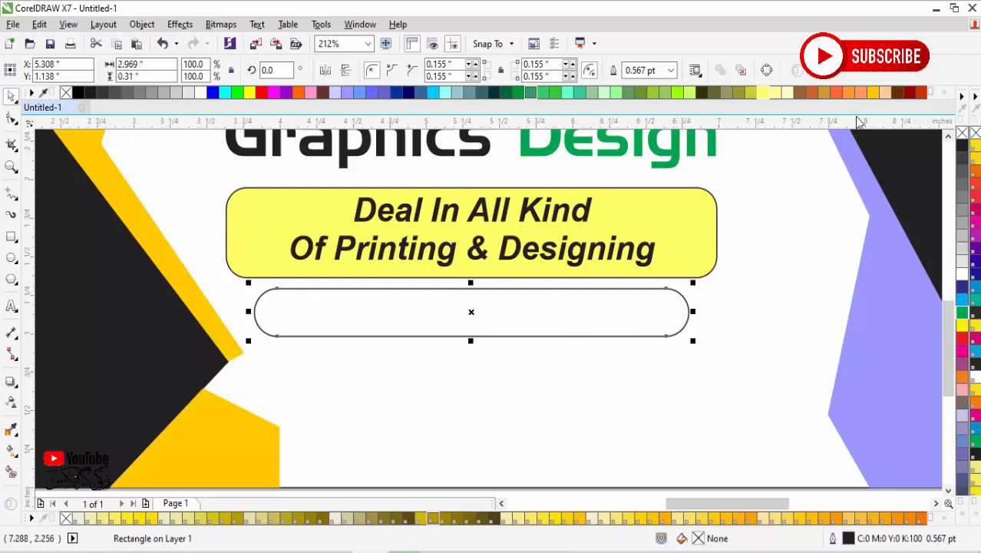
left_click(909, 93)
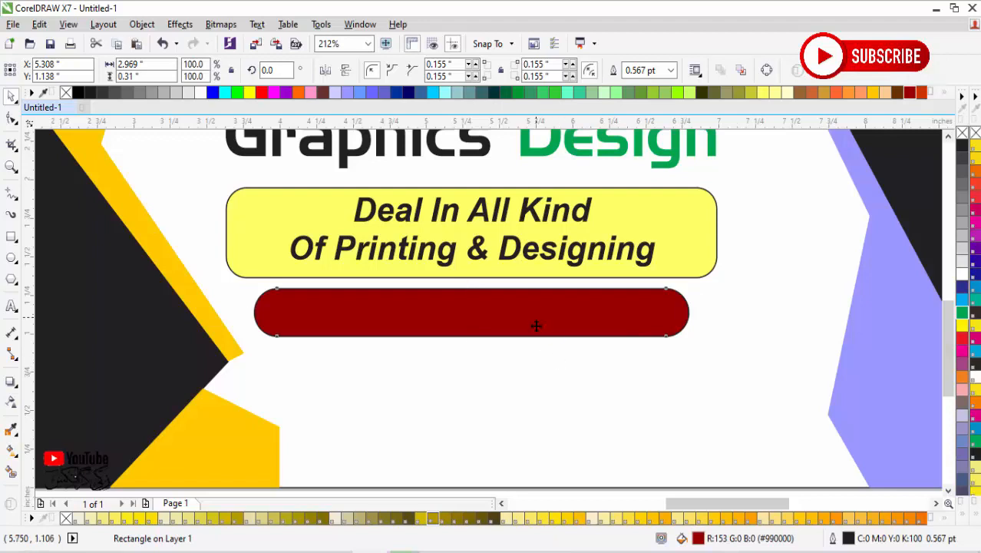
left_click_drag(537, 322, 535, 374)
right_click(537, 374)
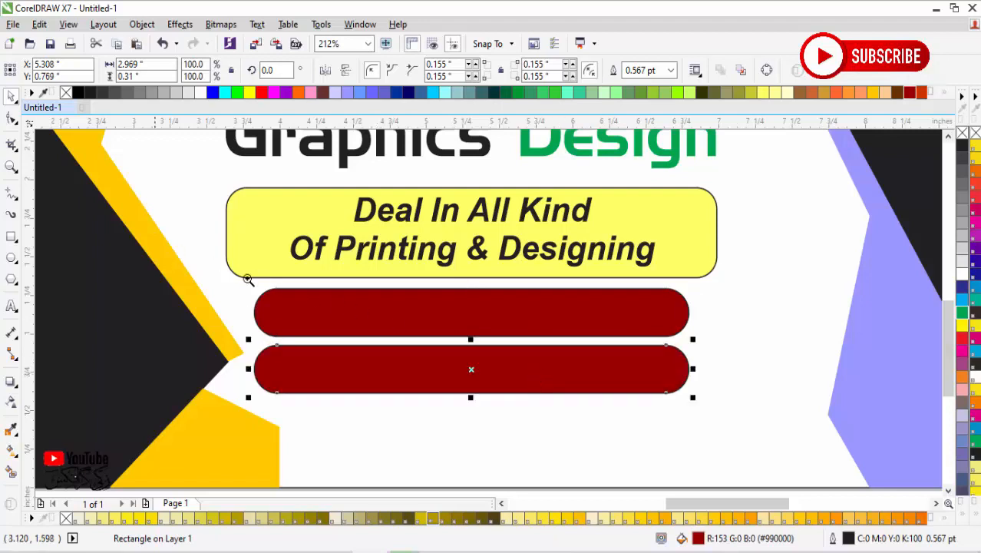
Step: Add 16 pt Arial artistic text over the upper dark red bar reading "the place to go for graphic design"
left_click_drag(161, 252, 761, 419)
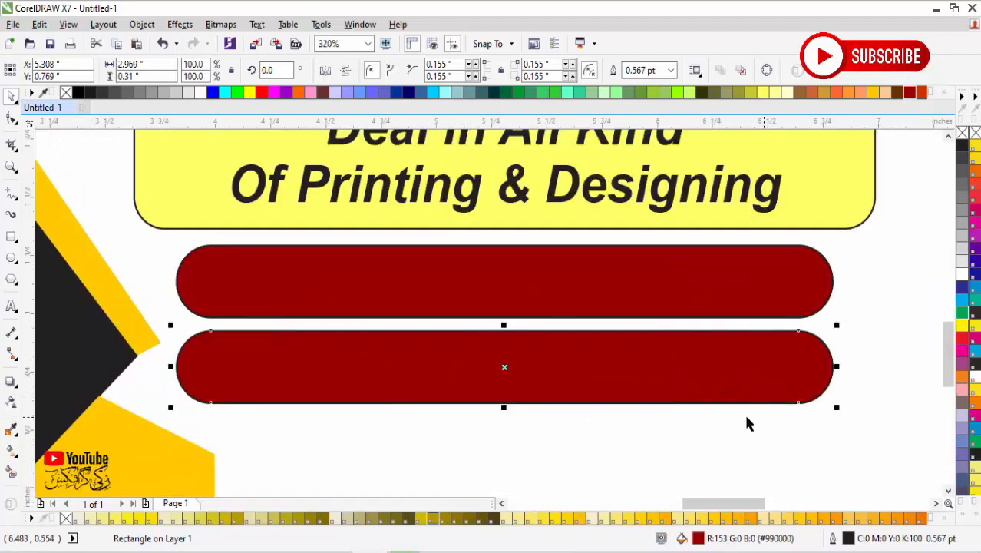
left_click(9, 308)
left_click(221, 285)
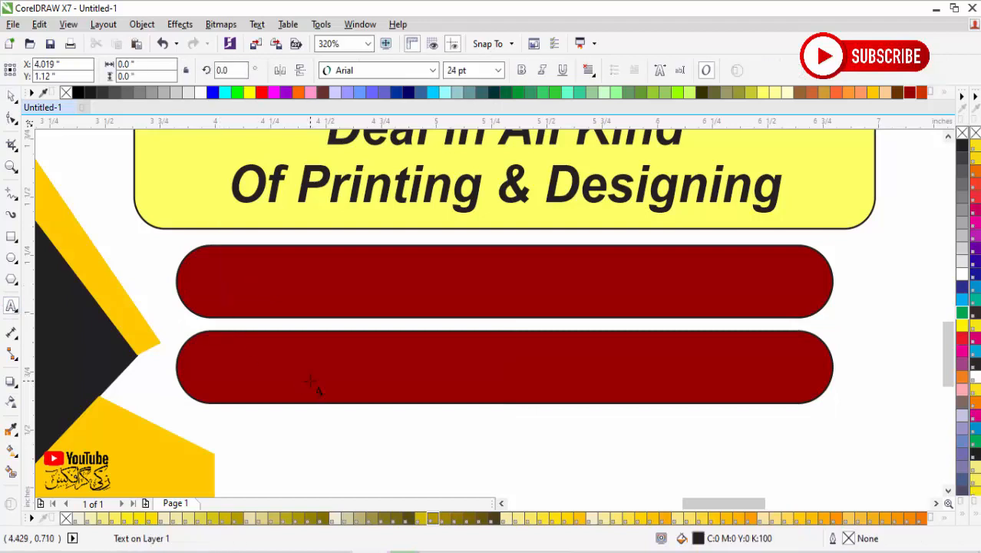
key("ctrl+KP_2")
key("ctrl+KP_2")
key("ctrl+KP_2")
key("ctrl+KP_2")
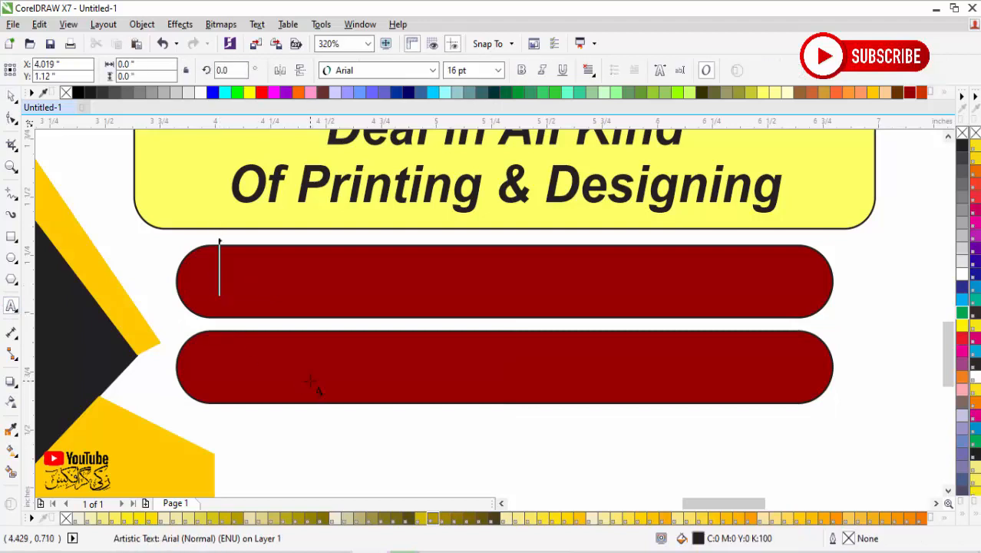
type("the ")
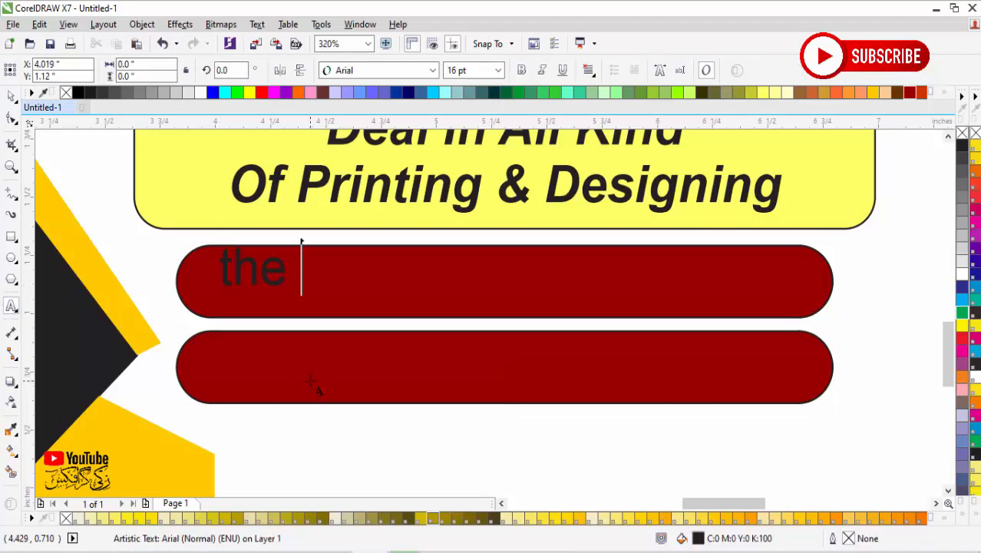
type("place to ")
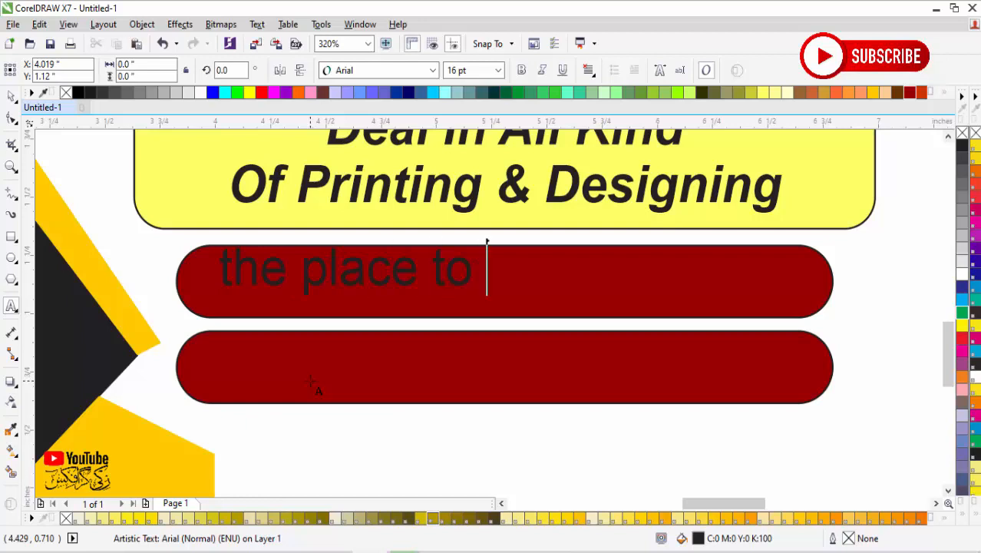
type("go fro")
key("BackSpace")
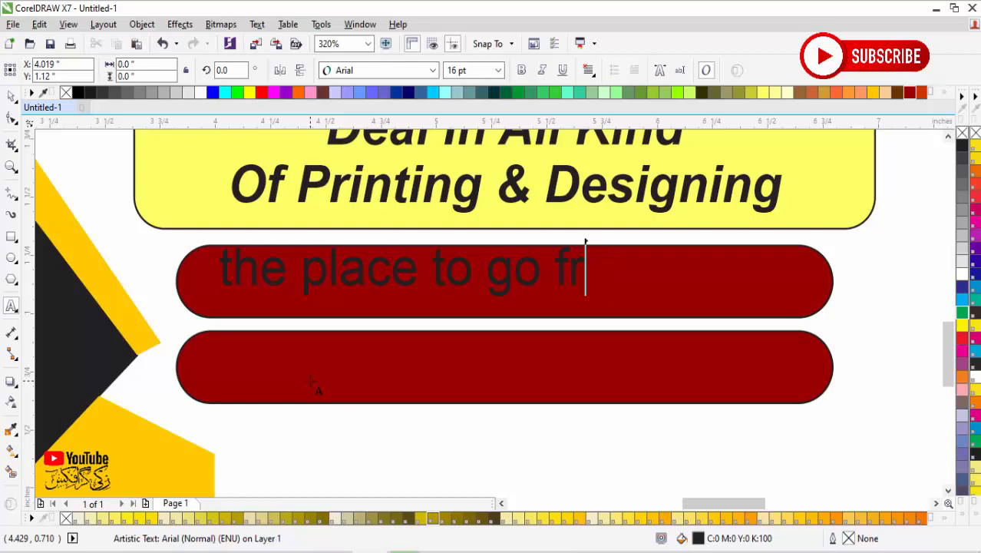
key("BackSpace")
type("or gra")
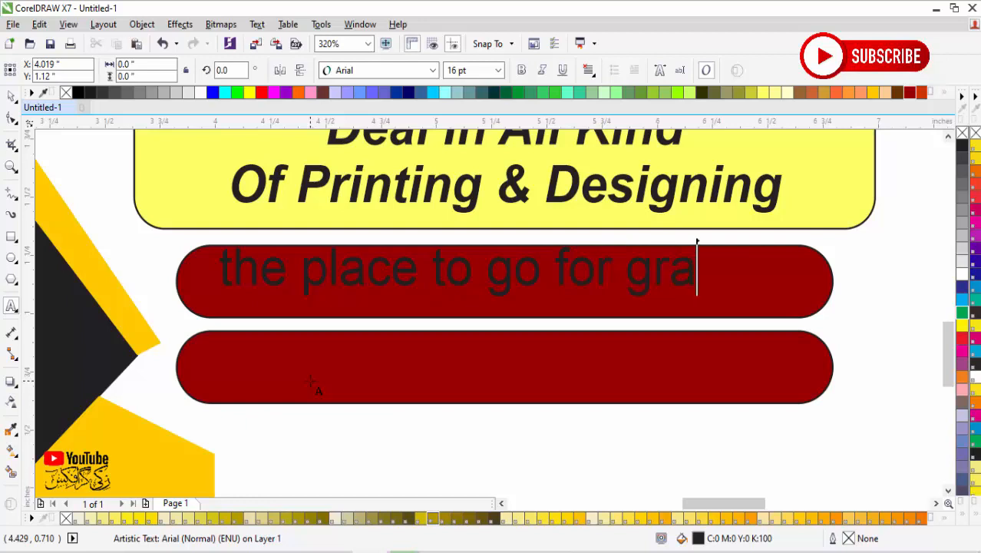
type("phic")
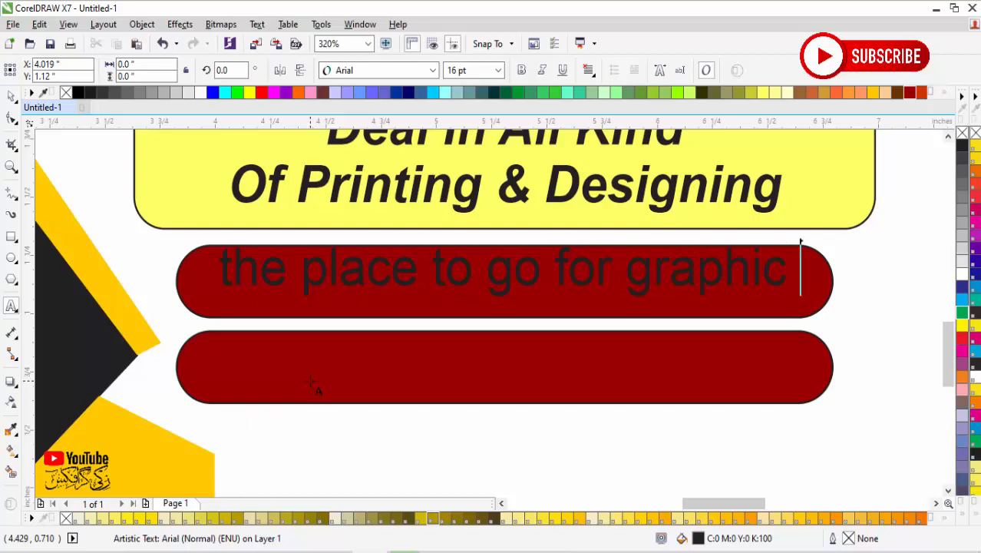
type(" design")
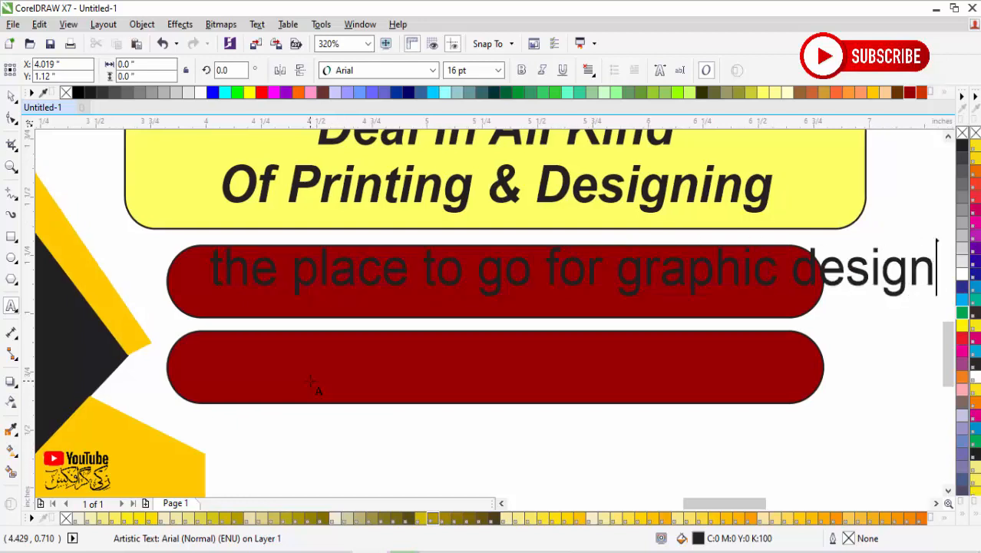
Step: Add a second line reading "get the perfect custom design" to the slogan text over the bars
key("Return")
type("get")
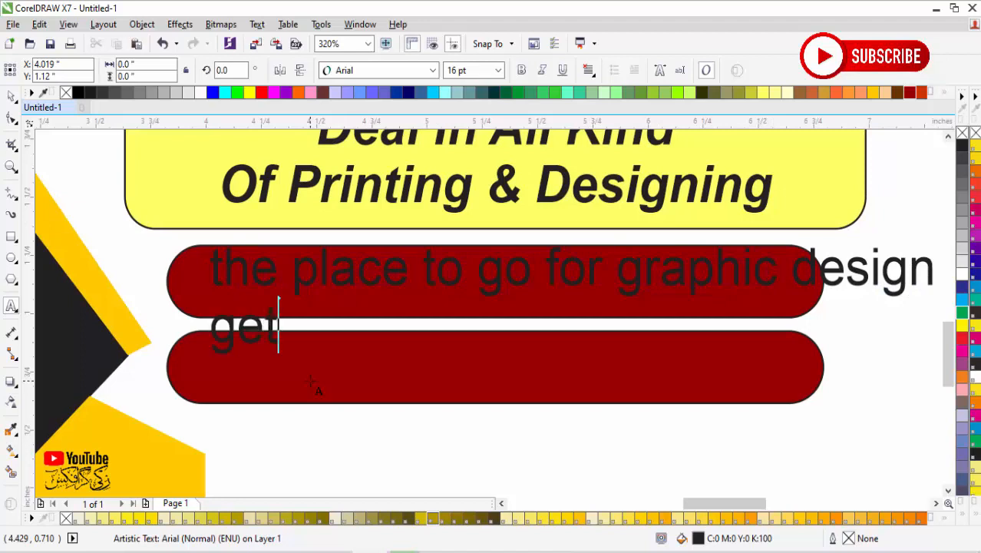
type(" the per")
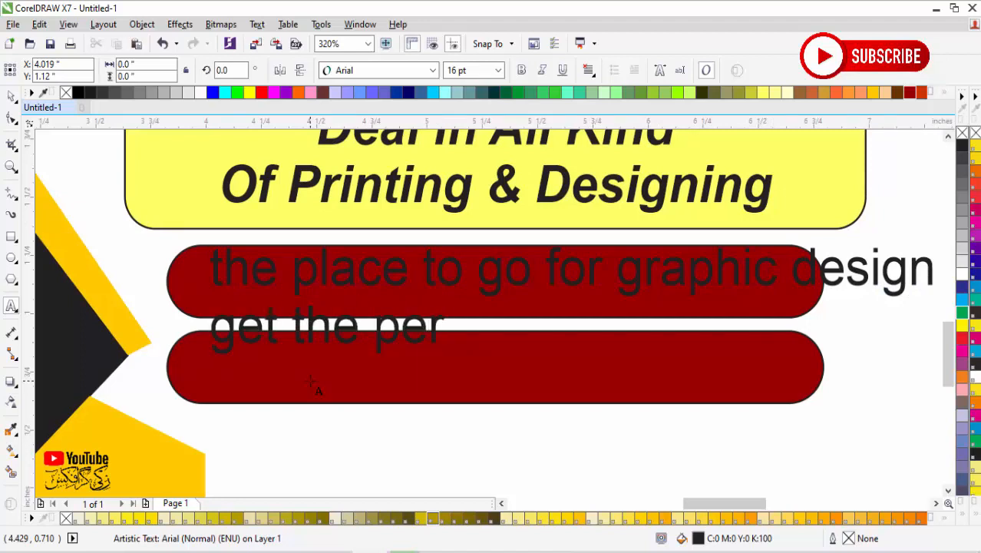
type("fact")
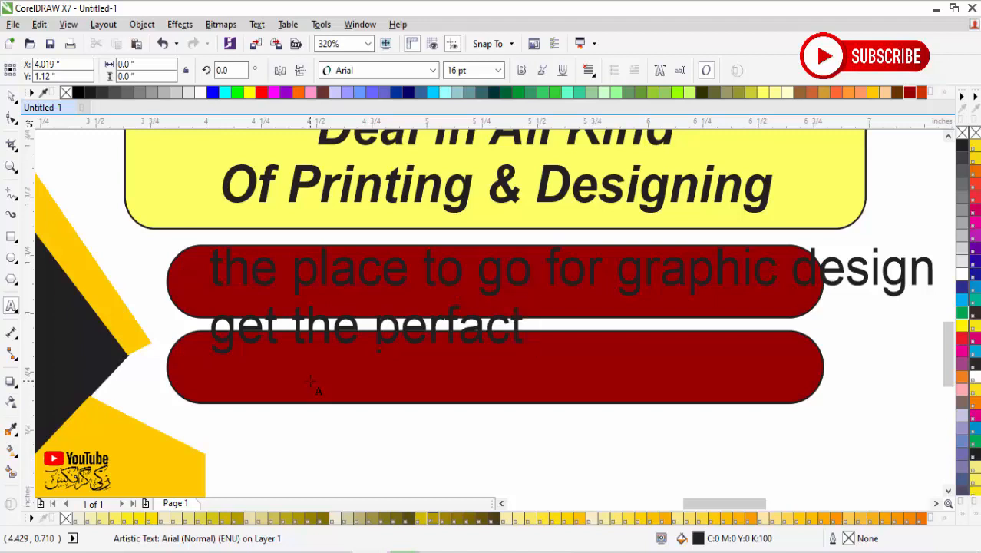
key("BackSpace")
key("BackSpace")
type("ec")
key("BackSpace")
key("BackSpace")
type("ct")
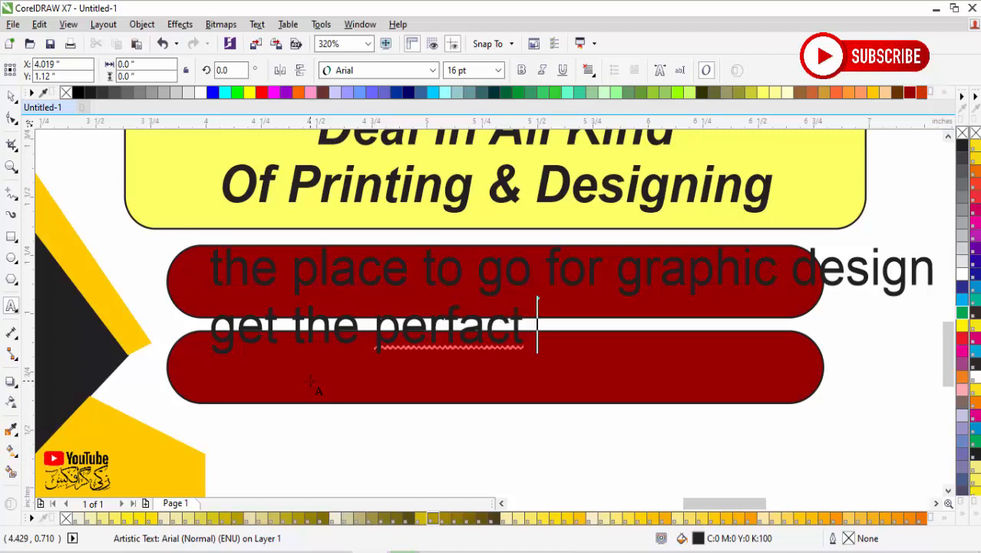
key("BackSpace")
key("BackSpace")
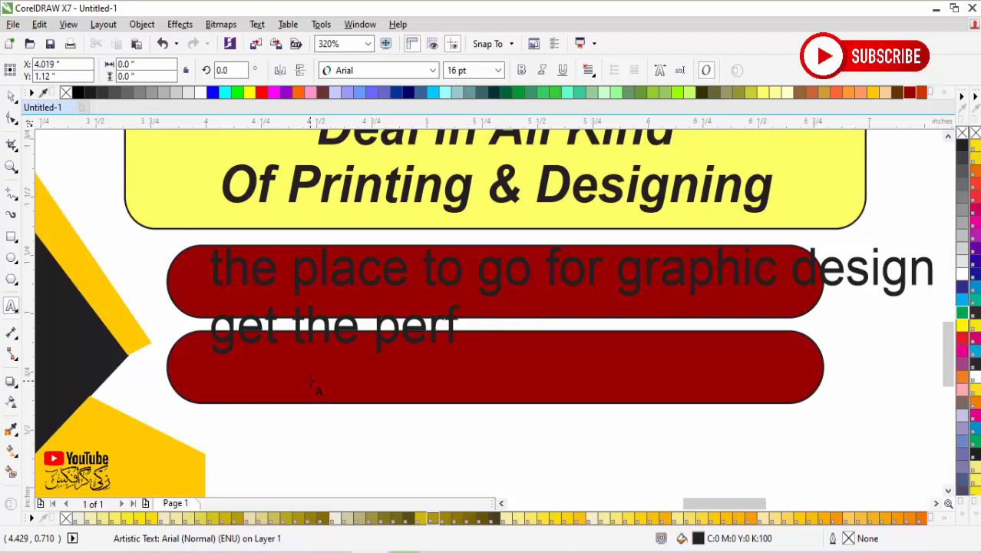
type("ect")
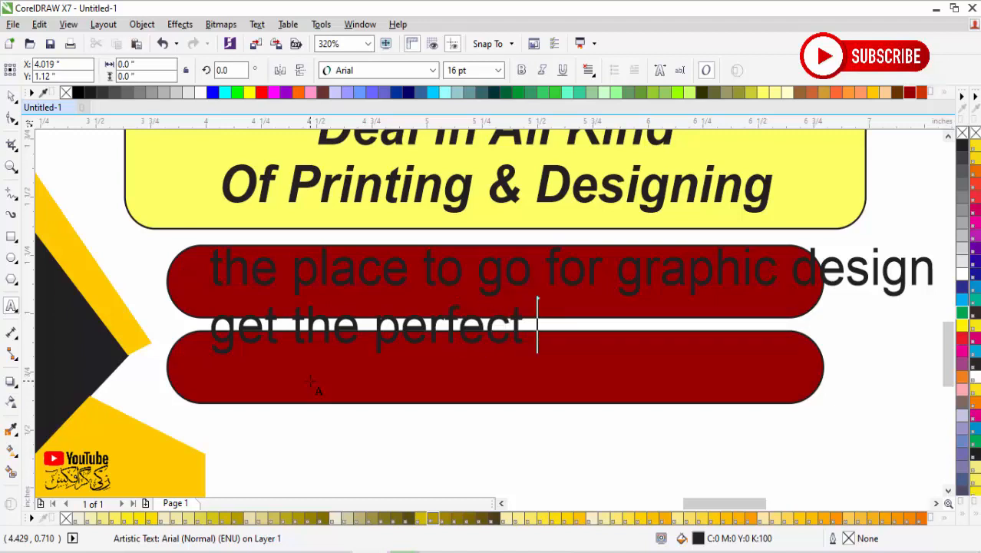
type(" cu")
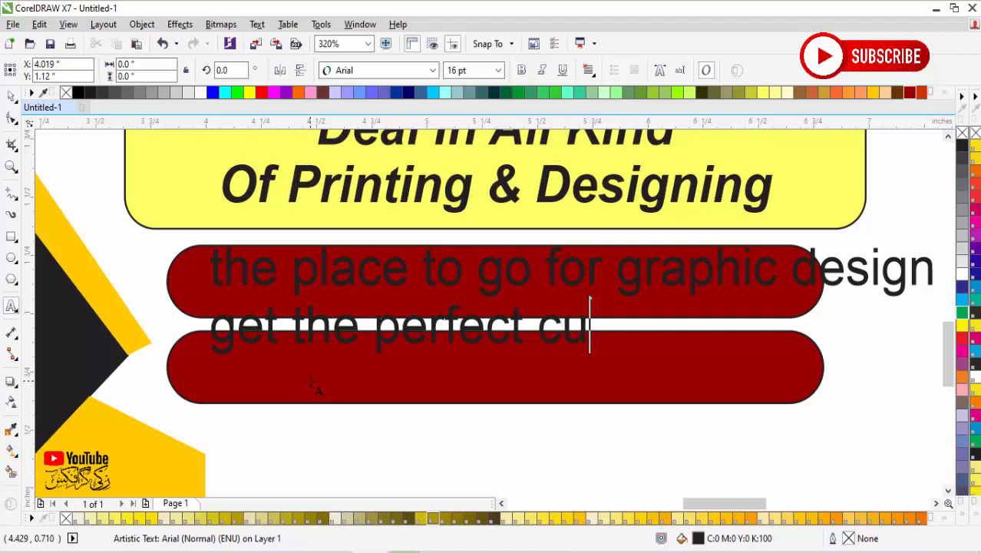
type("stom ")
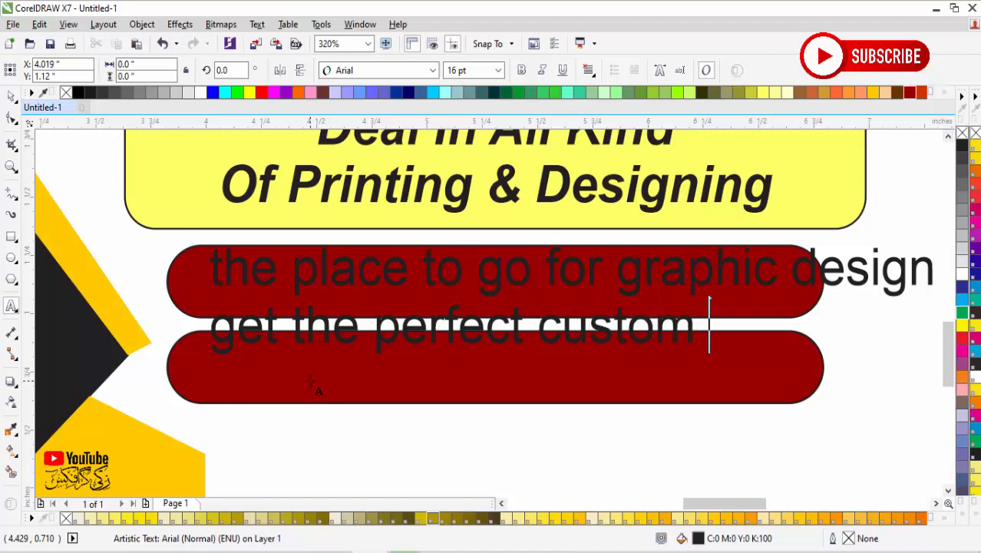
type("dsig")
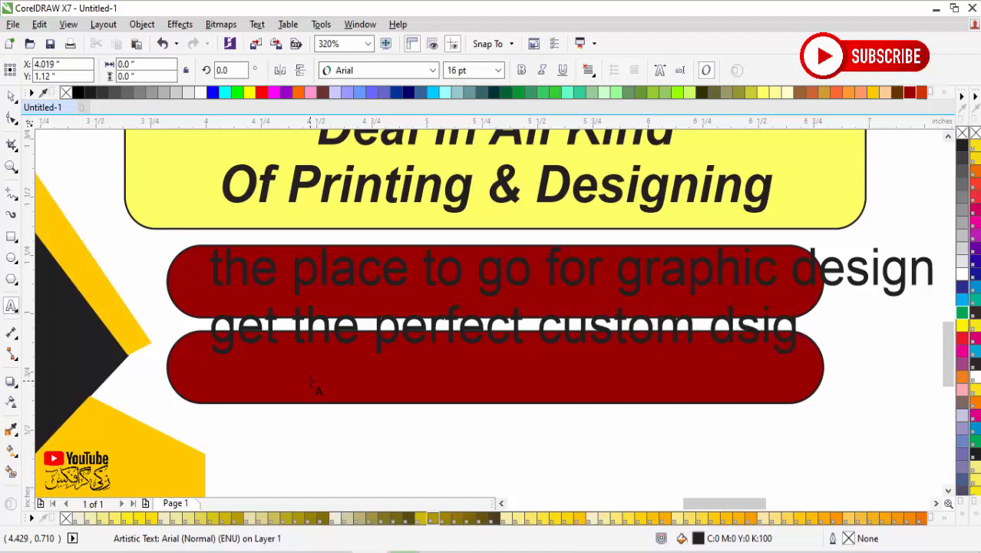
key("BackSpace")
key("BackSpace")
key("BackSpace")
type("esign")
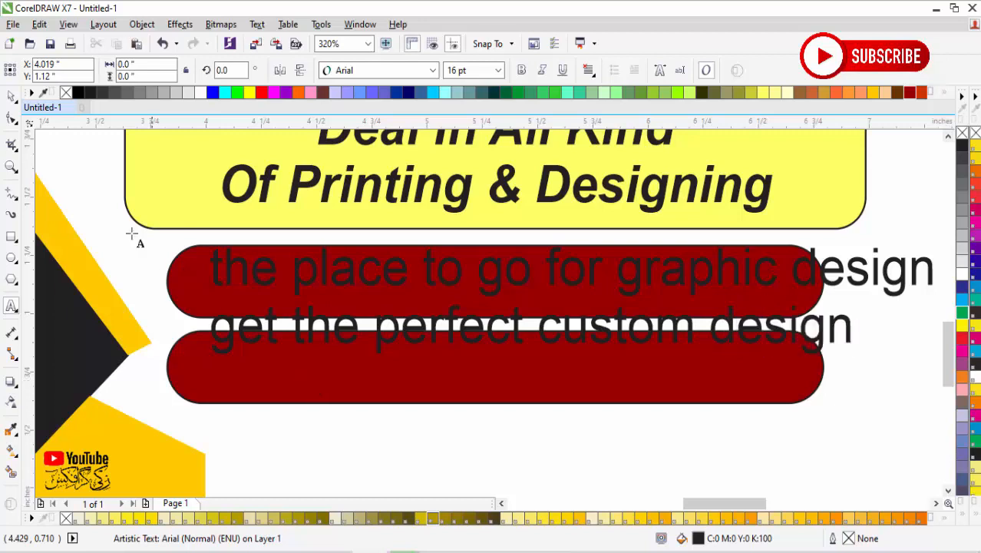
Step: Change the case of the two-line slogan text to Title Case
left_click(12, 96)
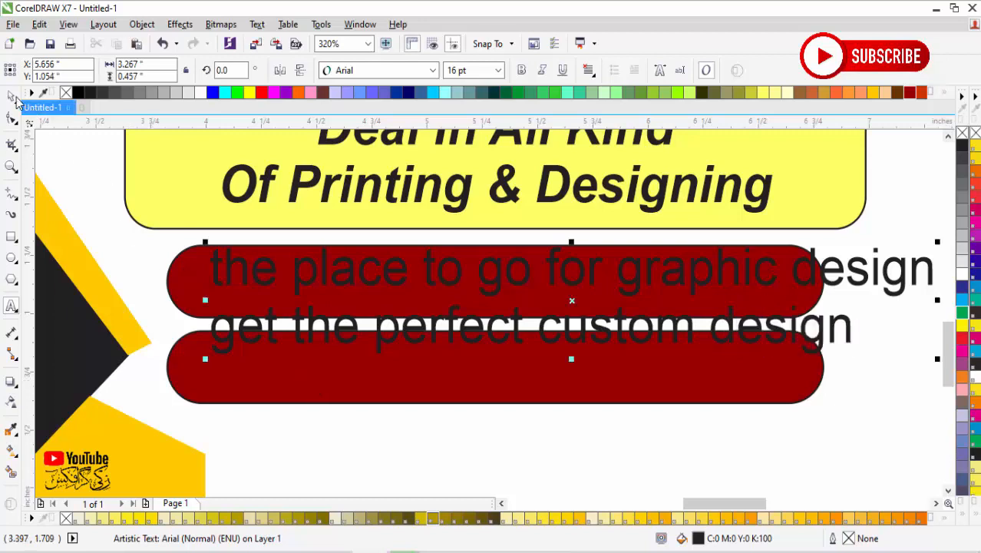
key("alt+x")
left_click(298, 388)
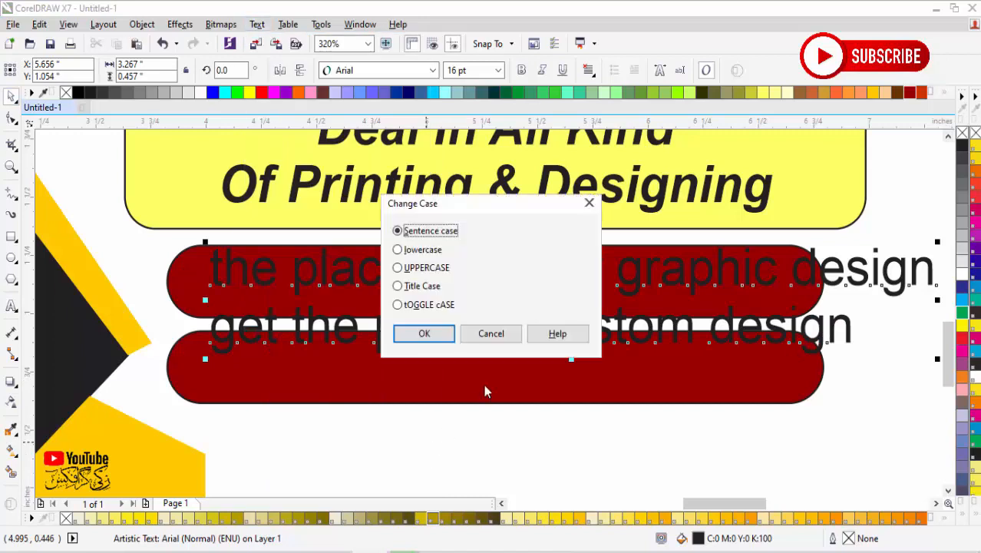
left_click(421, 283)
left_click(426, 332)
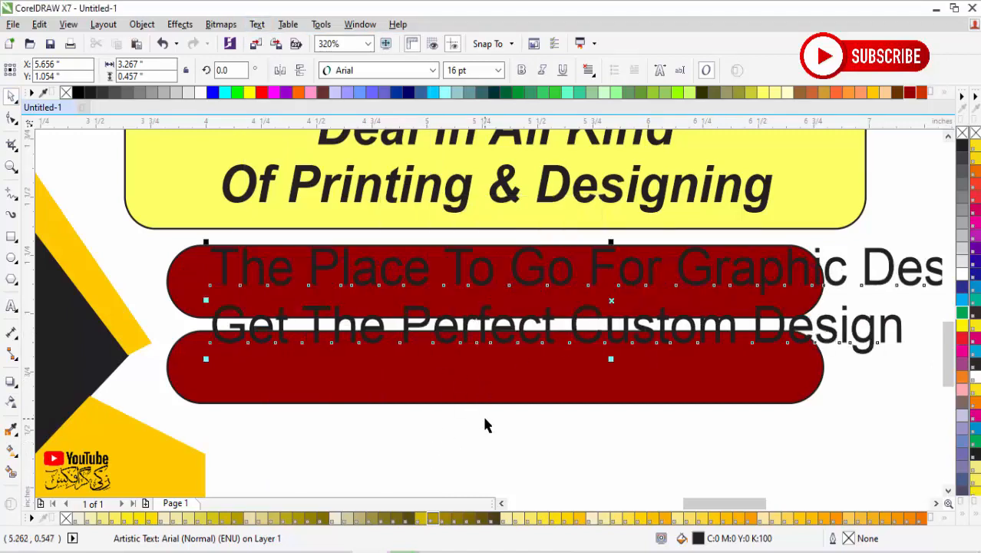
Step: Reduce the slogan text to 11 pt in Memphis-Medium and fill the lower bar with blue (#6666FF)
key("ctrl+KP_4")
key("ctrl+KP_4")
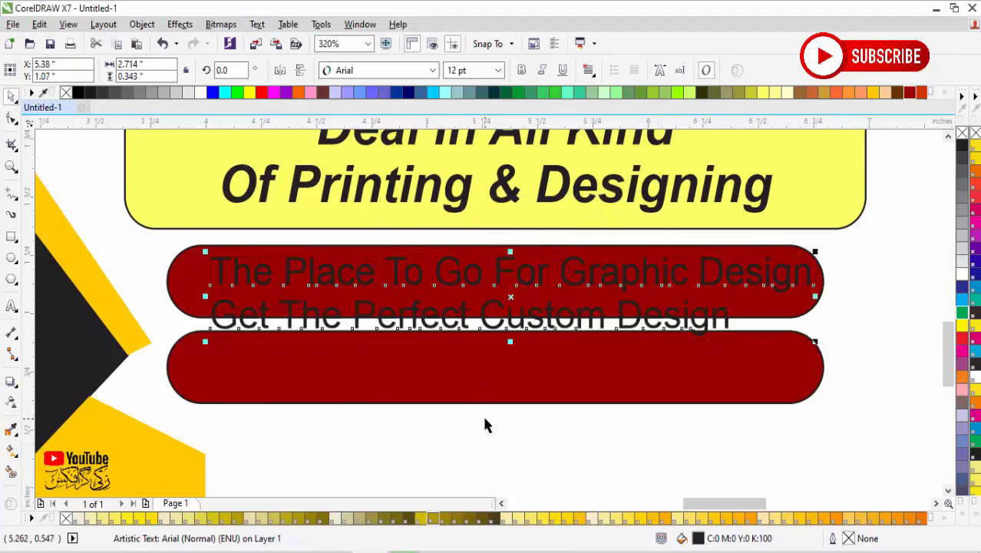
key("ctrl+KP_4")
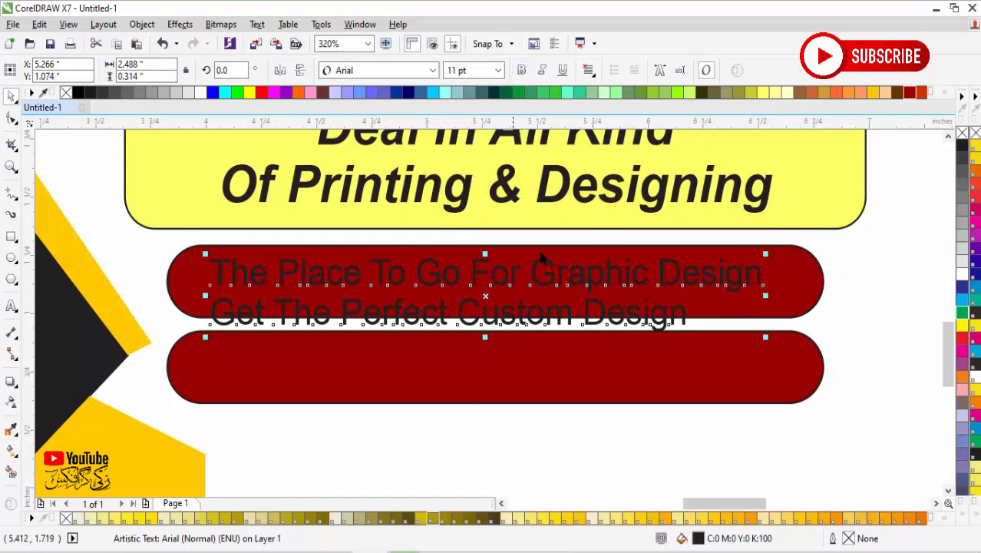
left_click(577, 366)
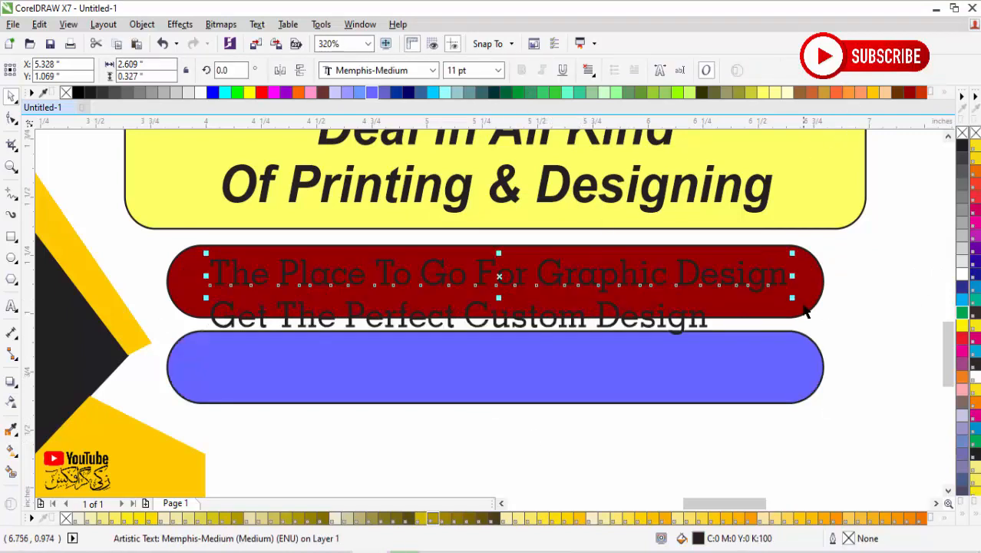
Step: Centre the first slogan line in the dark red bar and the second in the blue bar, horizontally and vertically
left_click(804, 310, "shift")
key("c")
key("e")
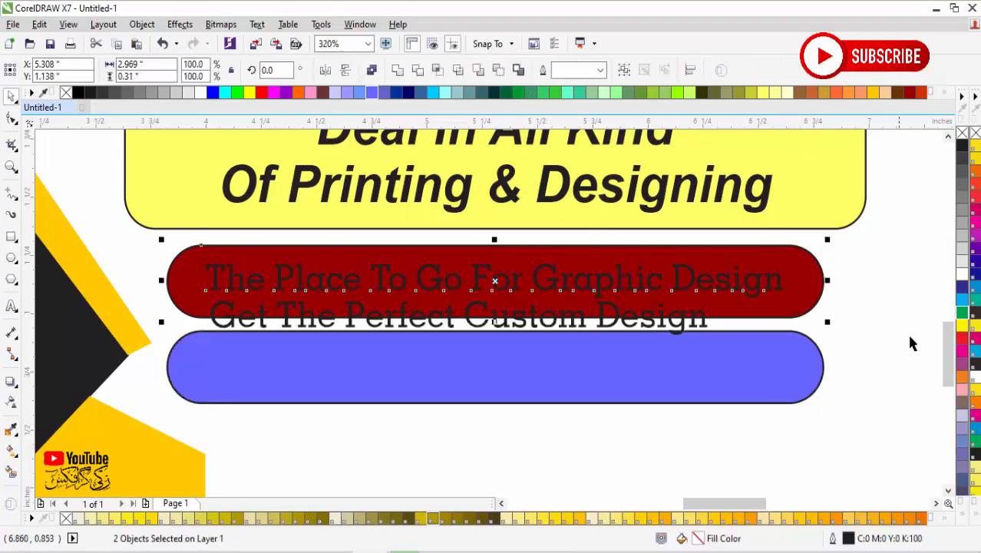
left_click(689, 345)
left_click(718, 368, "shift")
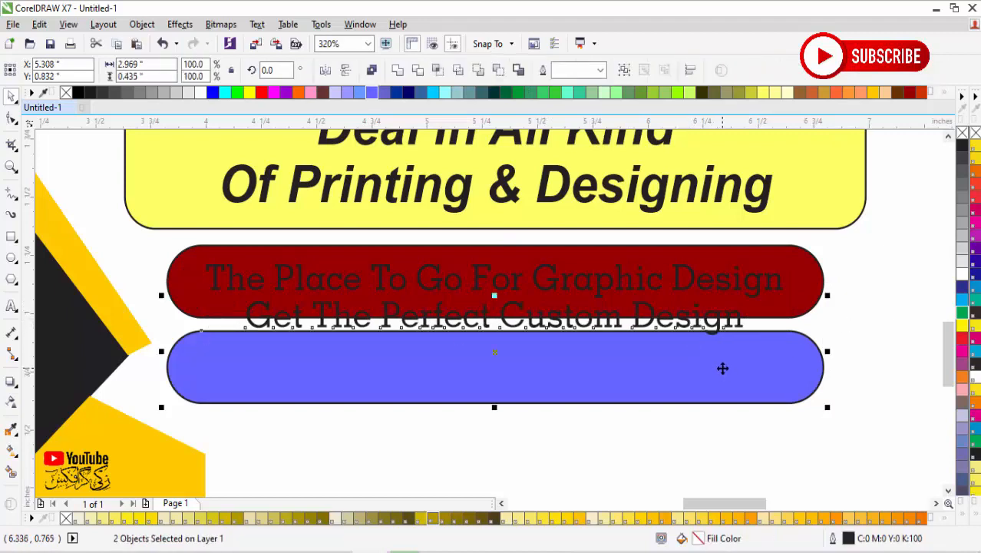
key("c")
key("e")
left_click(719, 415)
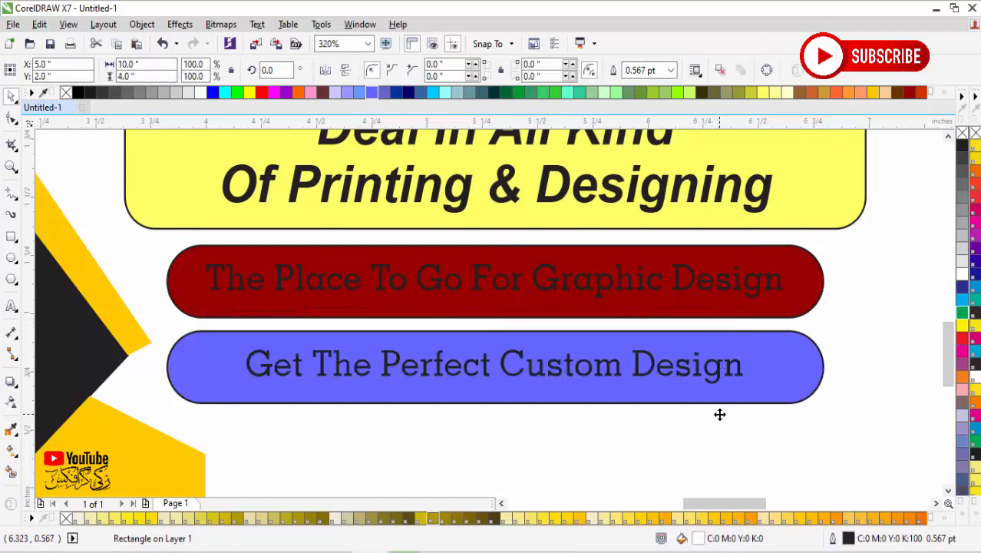
Step: Colour the slogan line "The Place To Go For Graphic Design" white
left_click(780, 369)
left_click(721, 369)
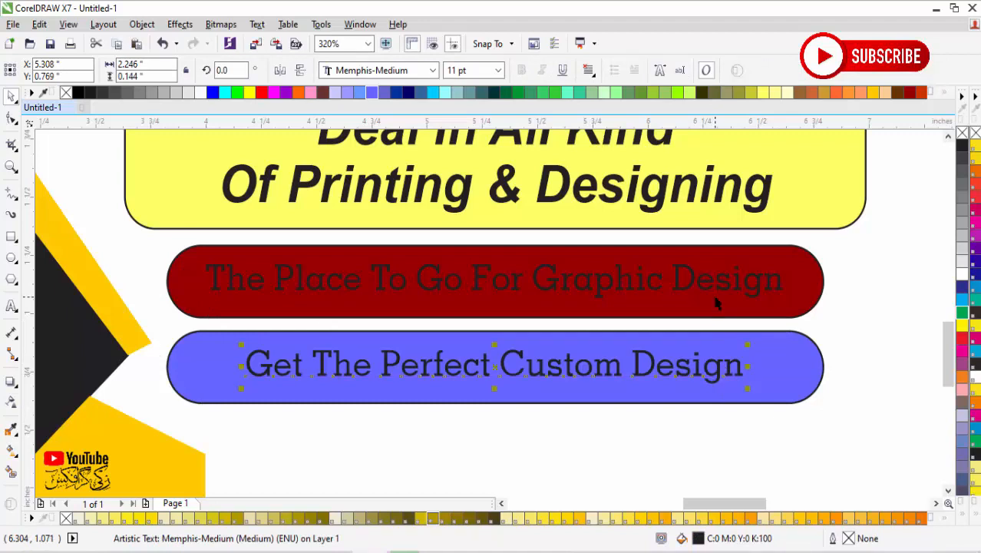
left_click(691, 288)
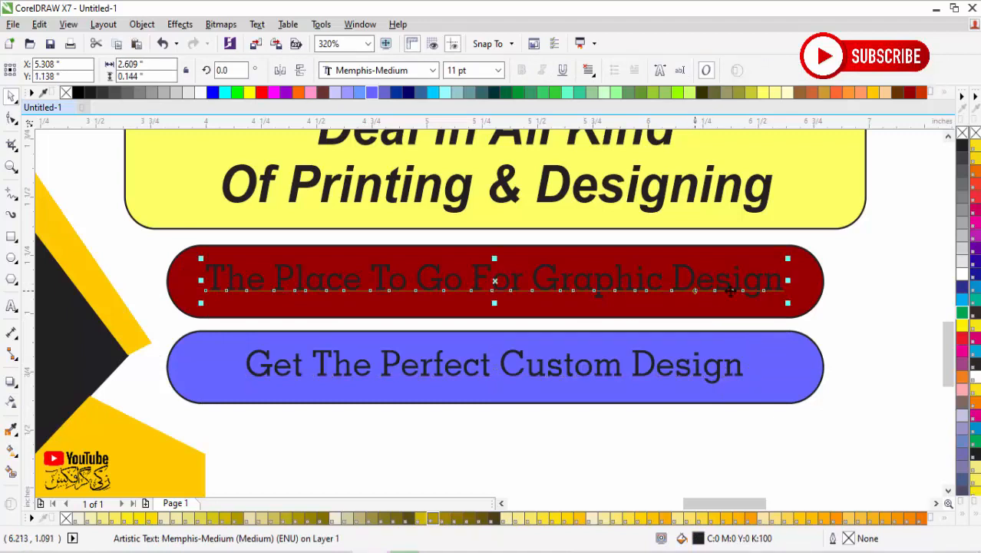
left_click(875, 286)
Step: Try a PANTONE Yellow 012 C fill on the lower bar
left_click(741, 376)
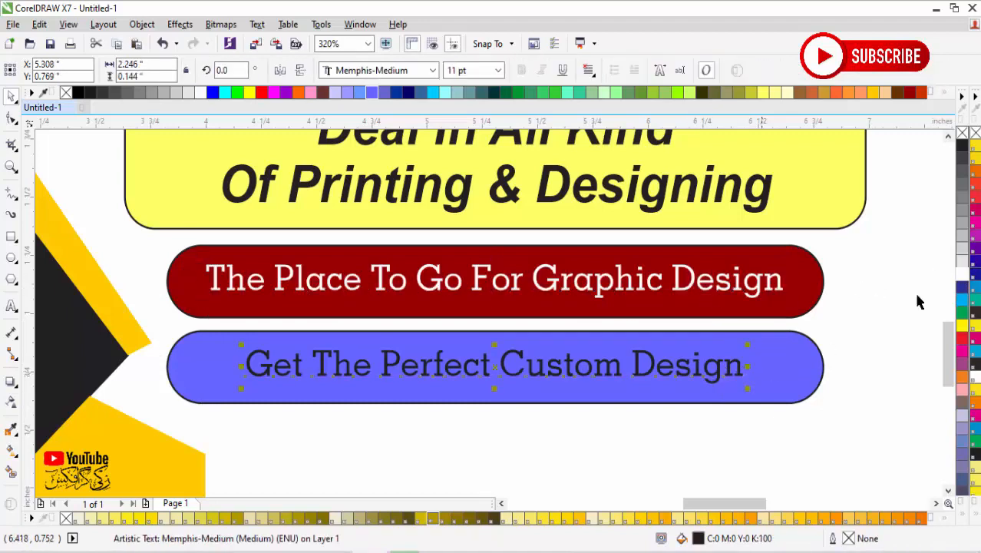
left_click(797, 354)
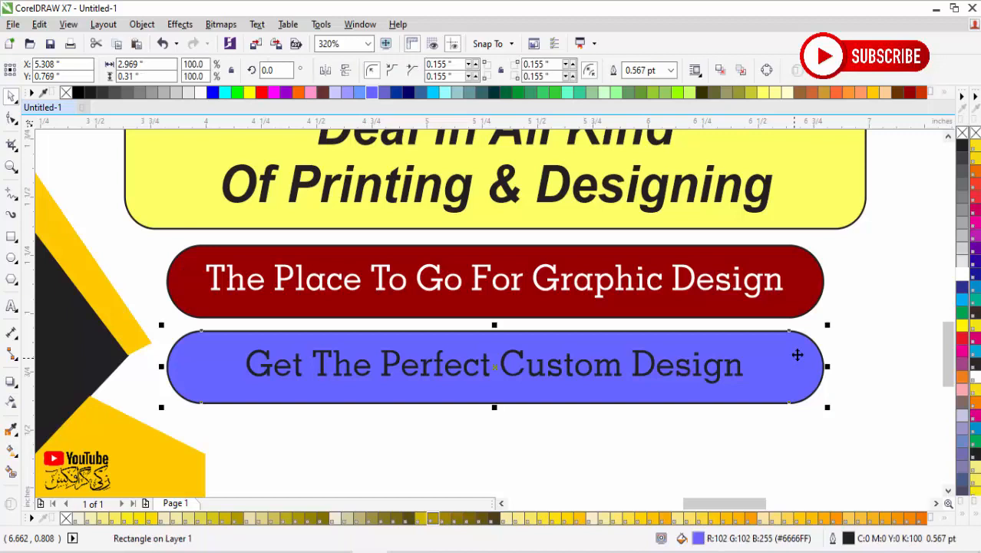
left_click(976, 161)
key("Escape")
Step: Try orange (#FF6633) on the lower bar and settle on a dark brown fill
left_click(691, 342)
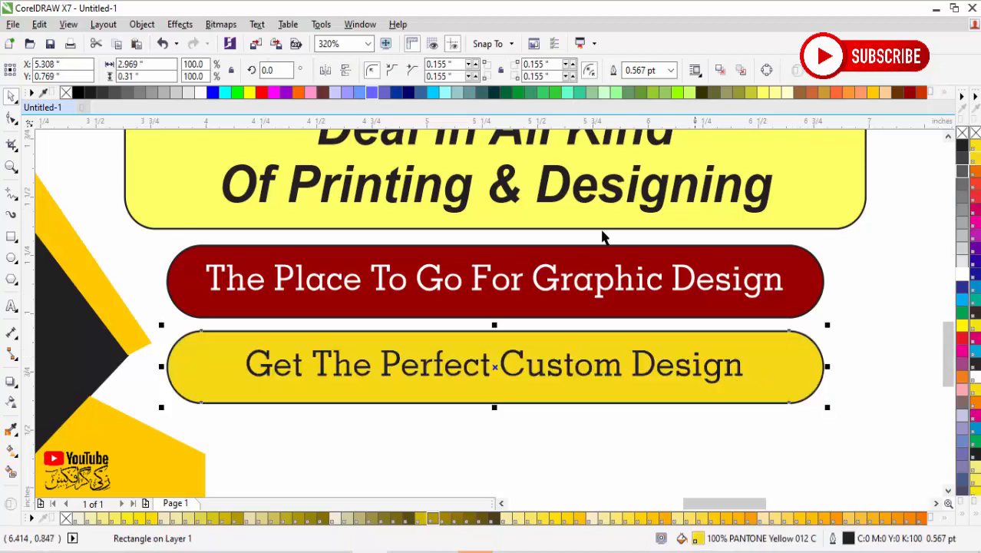
left_click(837, 93)
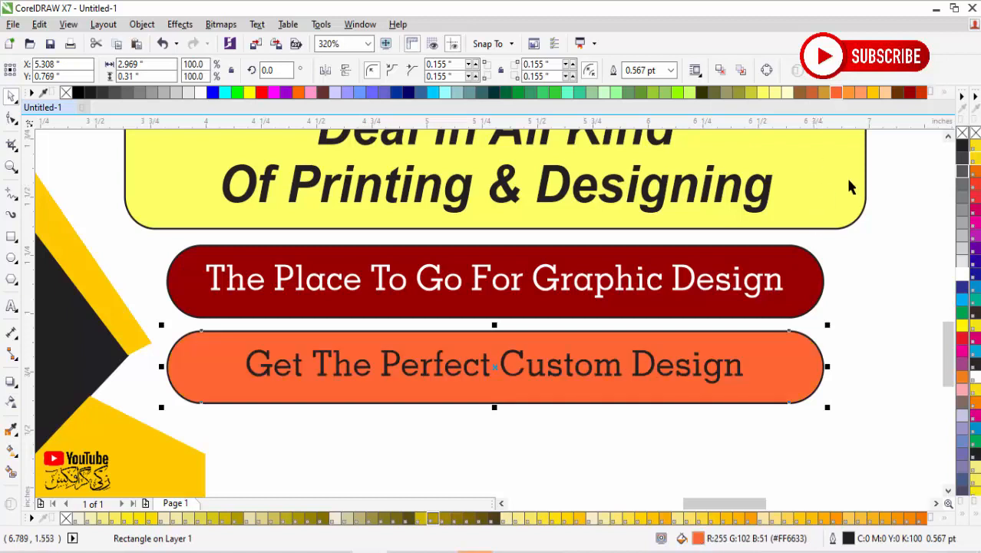
left_click(898, 93)
key("Escape")
Step: Colour the slogan line "Get The Perfect Custom Design" white on its brown bar
left_click(716, 374)
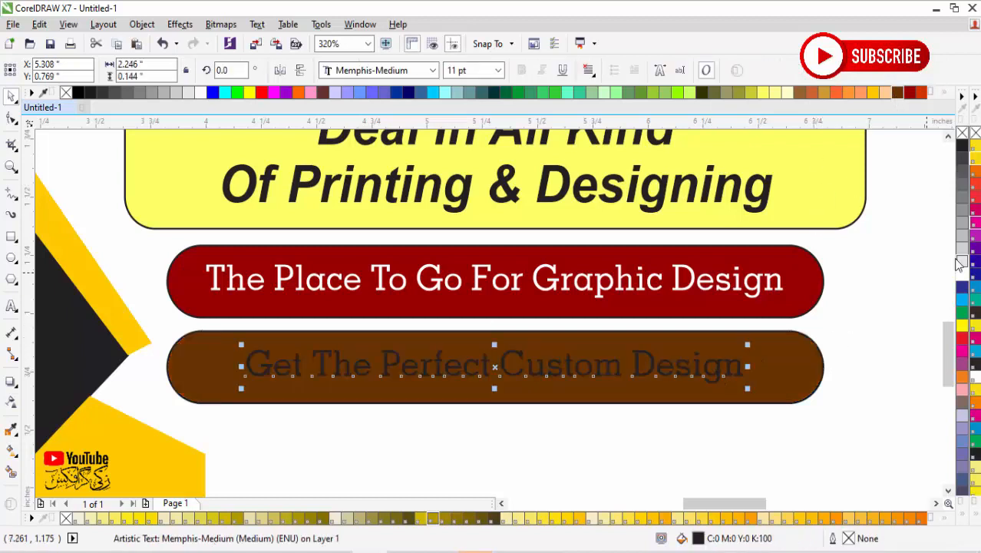
left_click(962, 276)
left_click(775, 368, "shift")
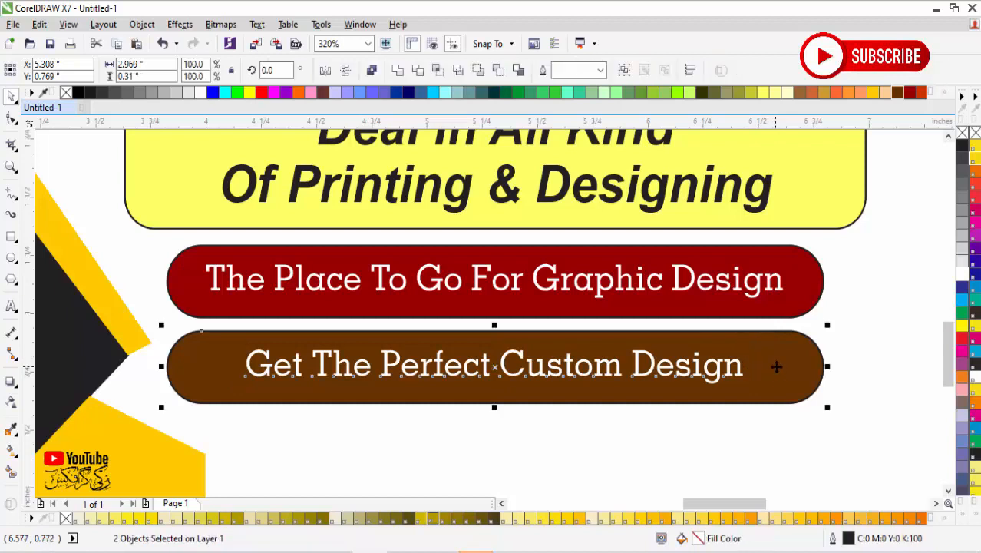
left_click(783, 420)
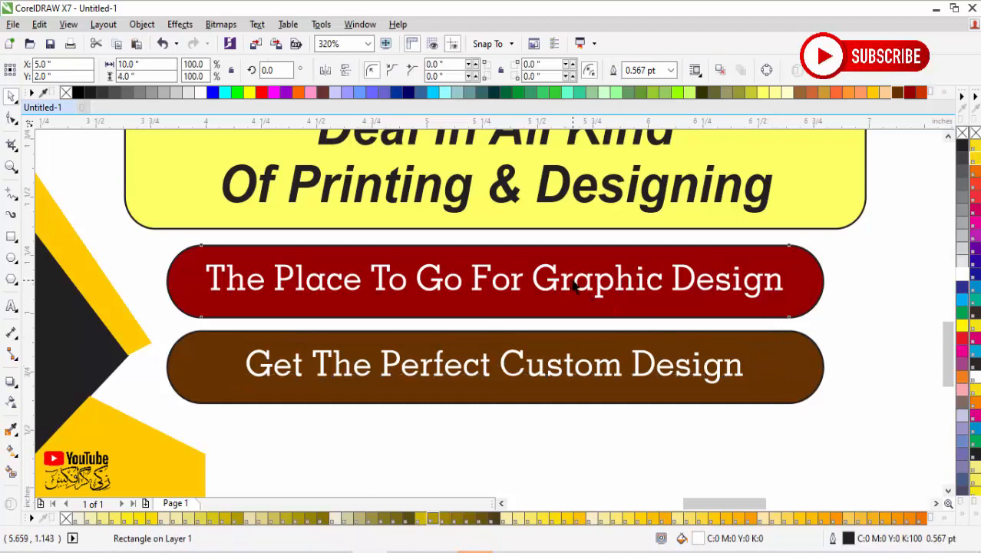
Step: Underline both white slogan lines on the dark red and brown bars
left_click(577, 289)
left_click(584, 293)
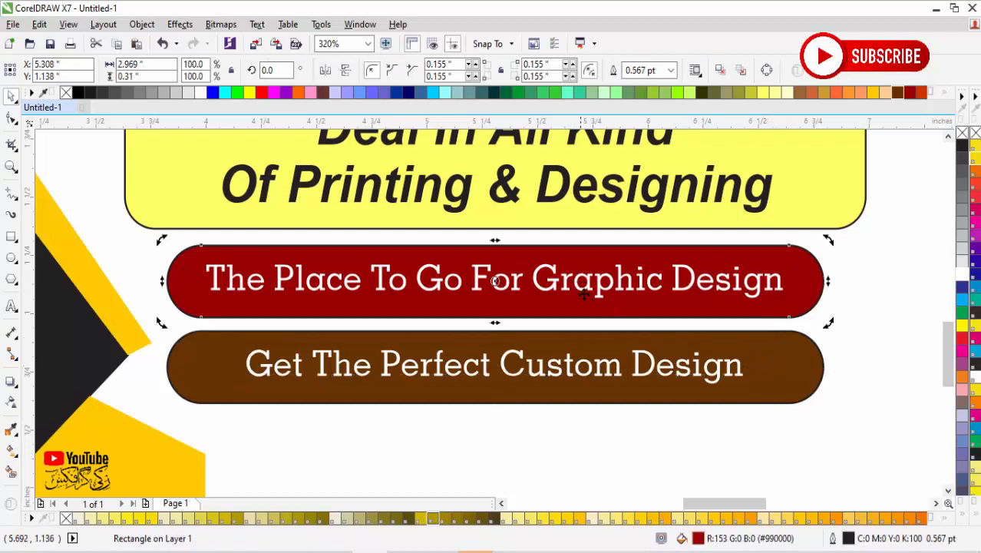
left_click(764, 295)
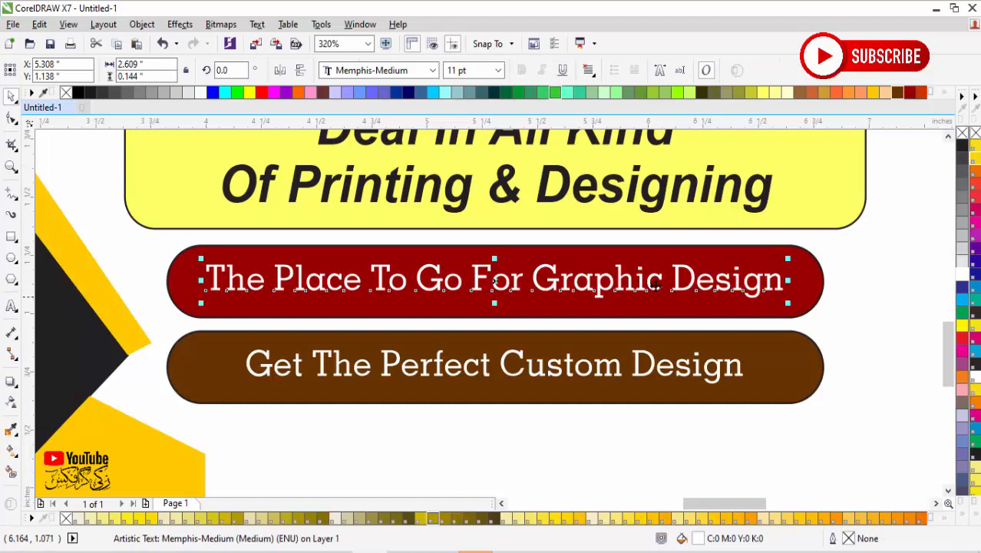
left_click(562, 70)
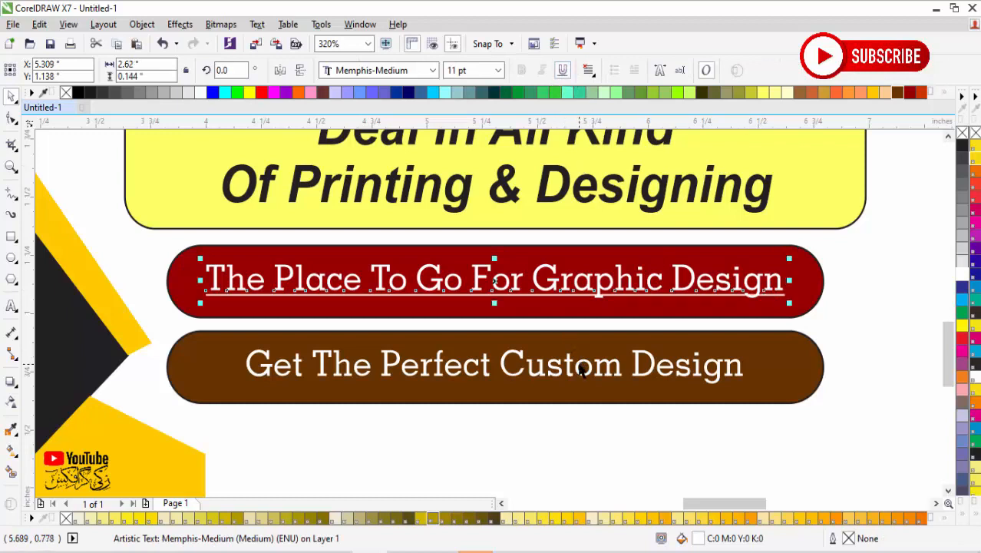
left_click(581, 371)
left_click(563, 70)
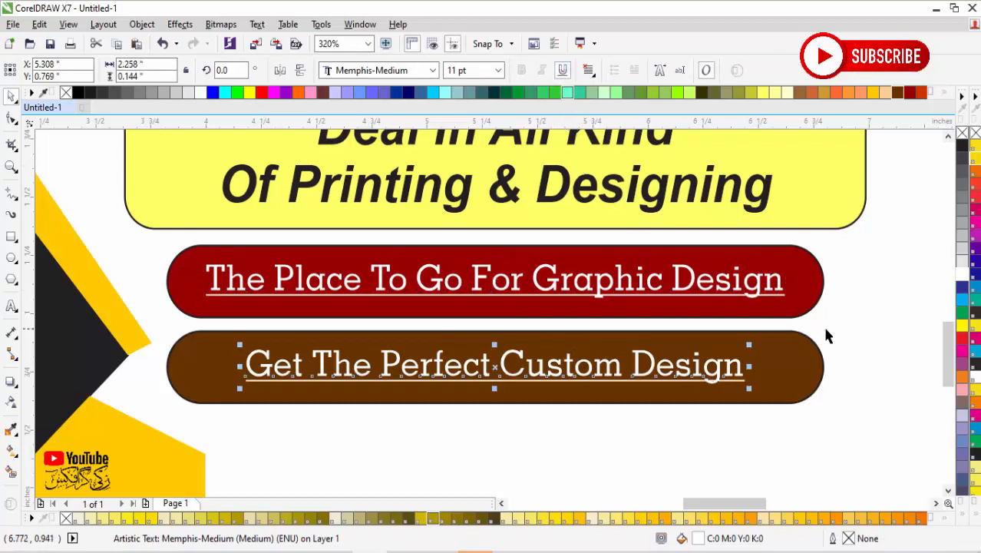
left_click(822, 324)
Step: Add a white Arial text line "Design No 1" at about 18 pt near the top of the left black shape
key("F4")
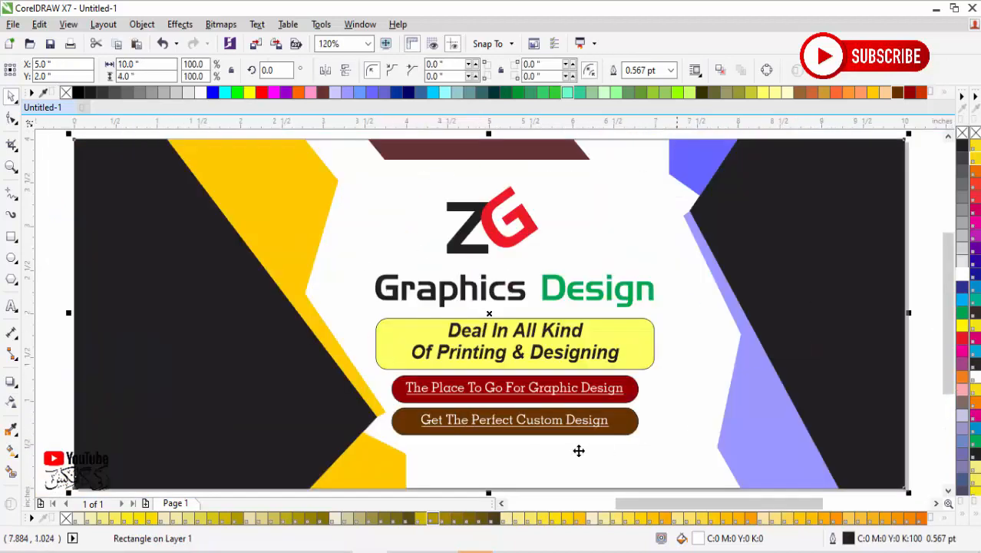
left_click_drag(44, 141, 391, 359)
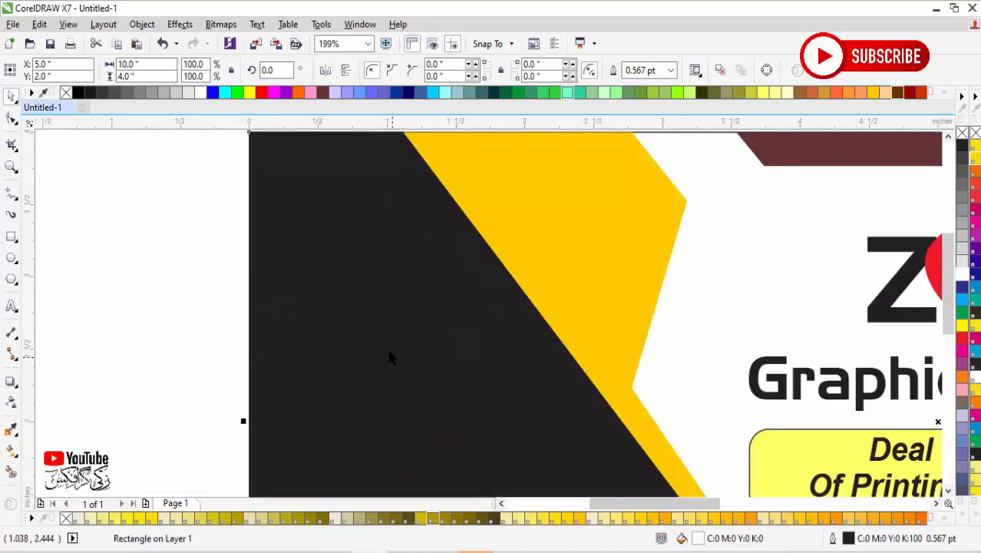
left_click(182, 257)
left_click(11, 306)
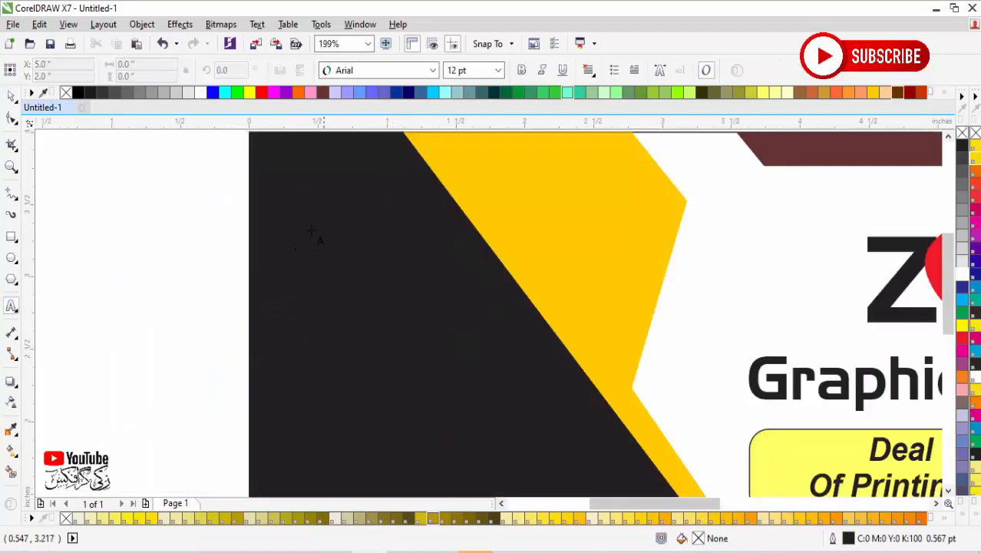
left_click(312, 235)
type("Offse")
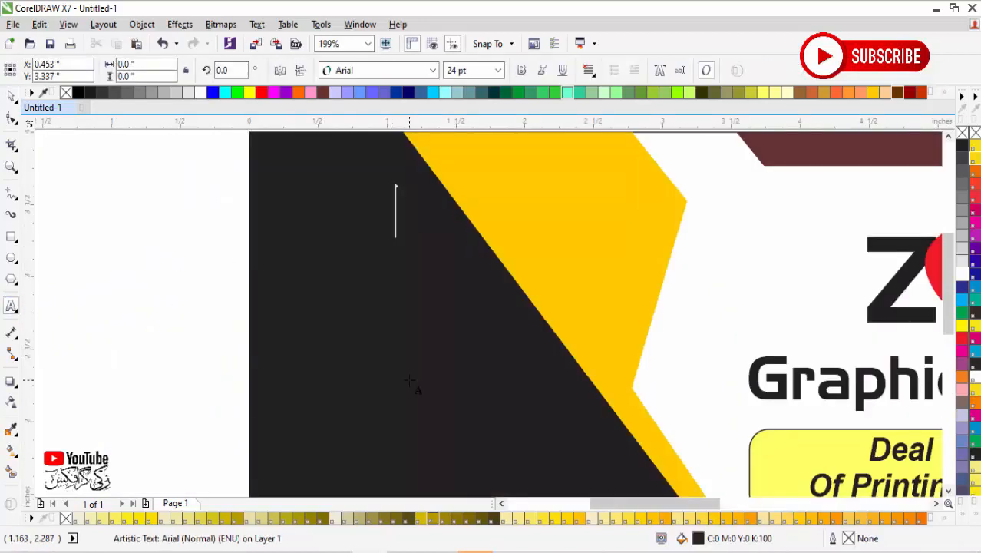
type("no")
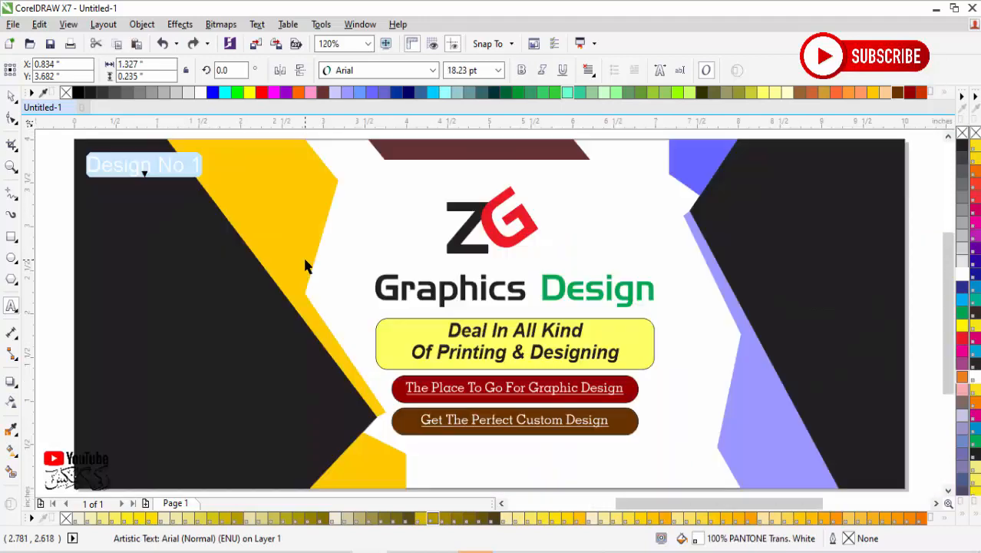
Step: Replace the text line's wording with "your text here" and convert it to Title Case
type("y")
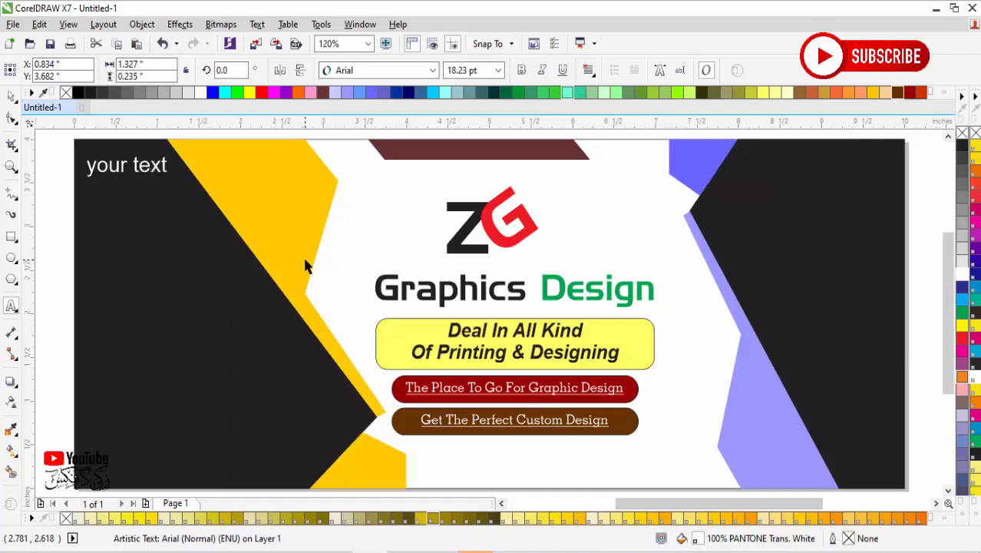
type("our text here")
key("ctrl+space")
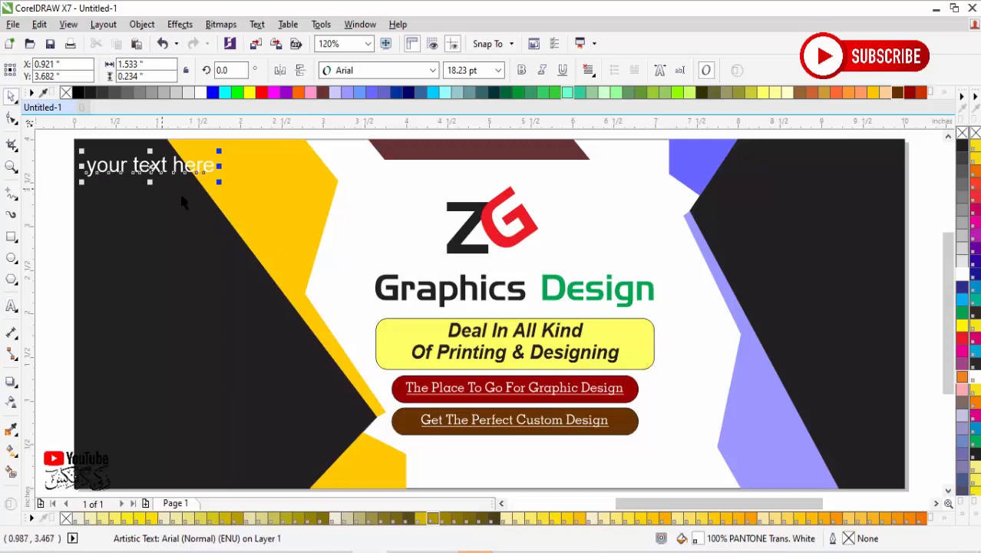
key("shift+F3")
left_click(400, 283)
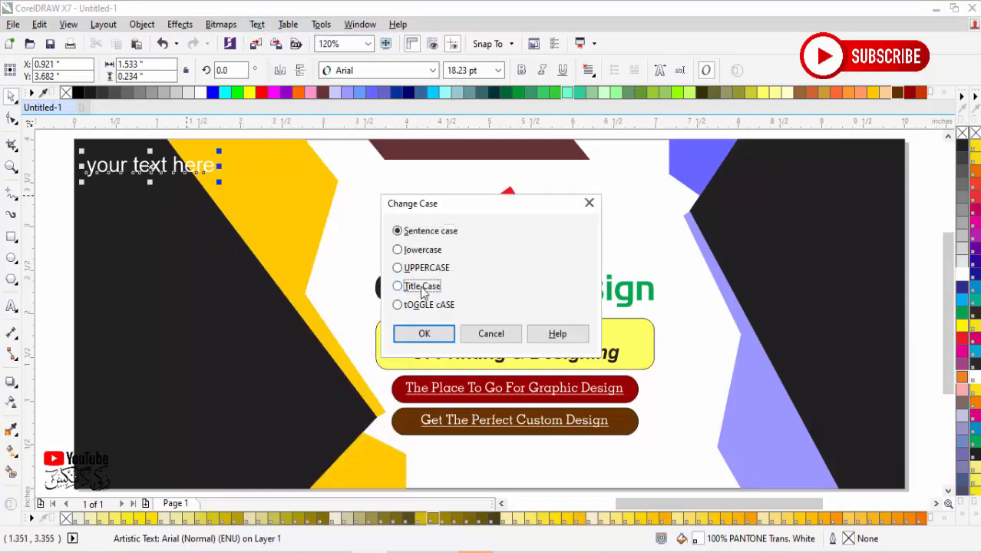
left_click(421, 332)
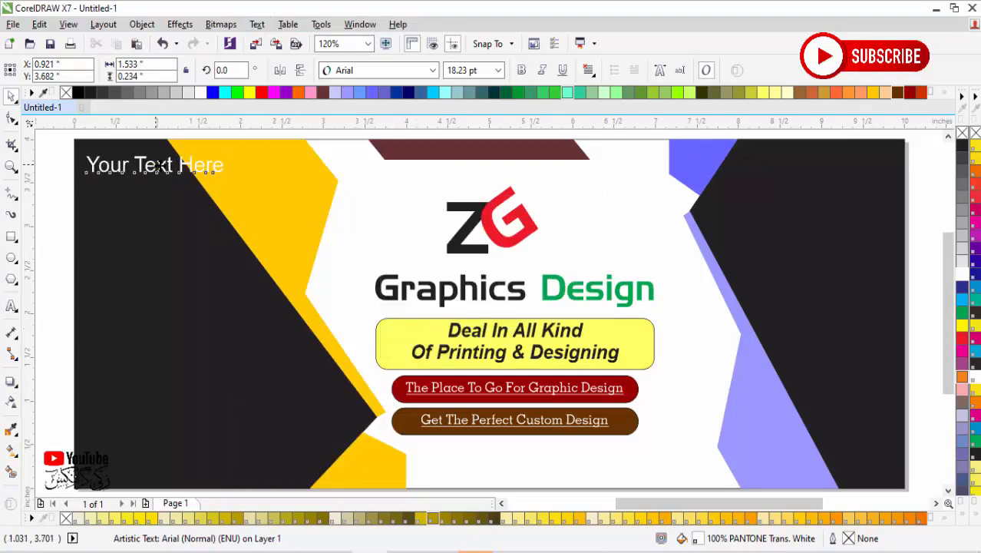
Step: Duplicate "Your Text Here" downward at equal spacing to form a column of 11 lines, deleting the surplus bottom copy
left_click_drag(154, 164, 154, 193)
right_click(153, 193)
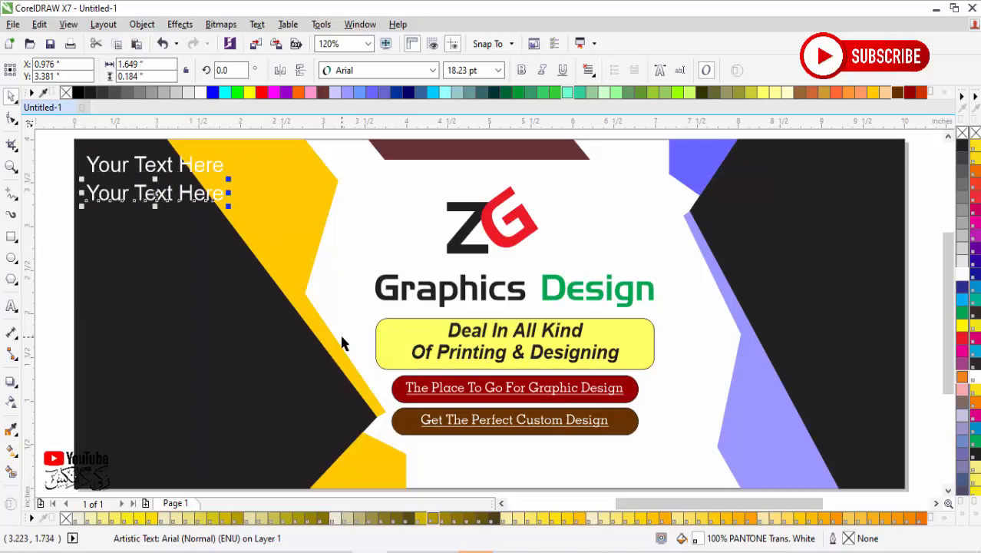
key("ctrl+r")
key("ctrl+r")
key("ctrl+r")
key("ctrl+r")
key("ctrl+r")
key("ctrl+r")
key("ctrl+r")
key("ctrl+r")
key("ctrl+r")
key("ctrl+r")
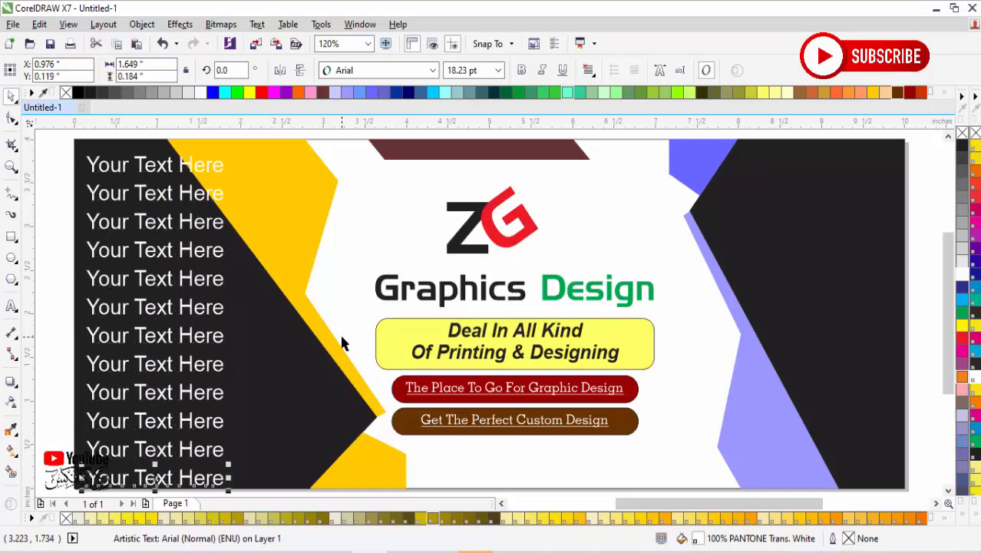
key("Delete")
Step: Copy the whole column of 11 text lines horizontally onto the right black shape
left_click_drag(93, 195, 268, 469)
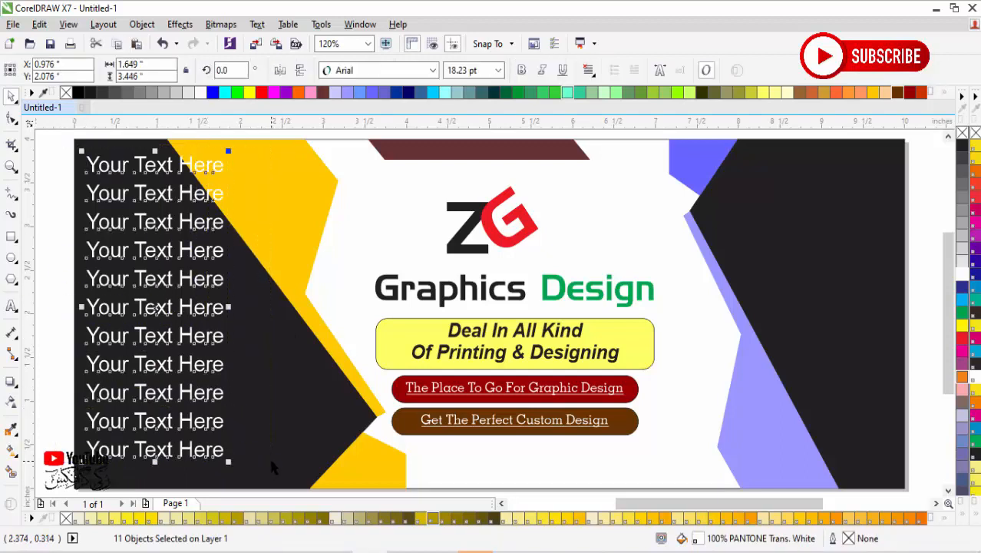
scroll(269, 451, "down", 3)
left_click_drag(217, 382, 571, 414)
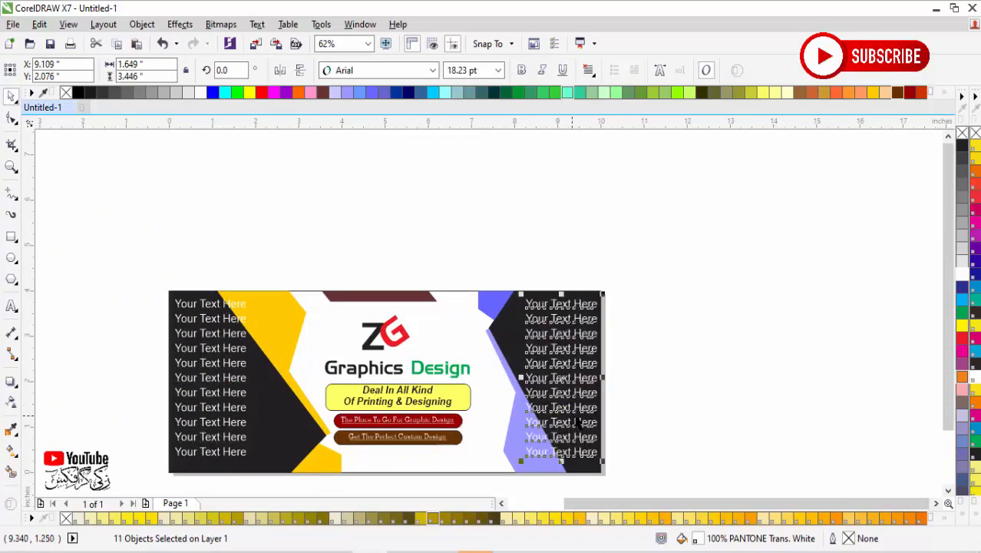
scroll(641, 402, "down", 1)
key("F4")
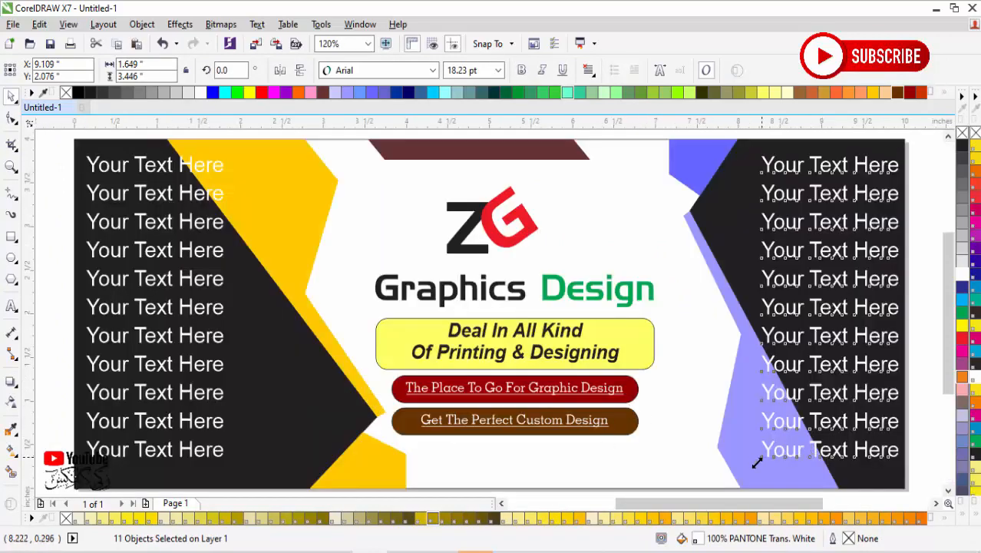
Step: Scale the right text column down proportionally to about 1.34 by 2.79 inches, keeping its upper outer corner in place
left_click_drag(756, 462, 772, 415)
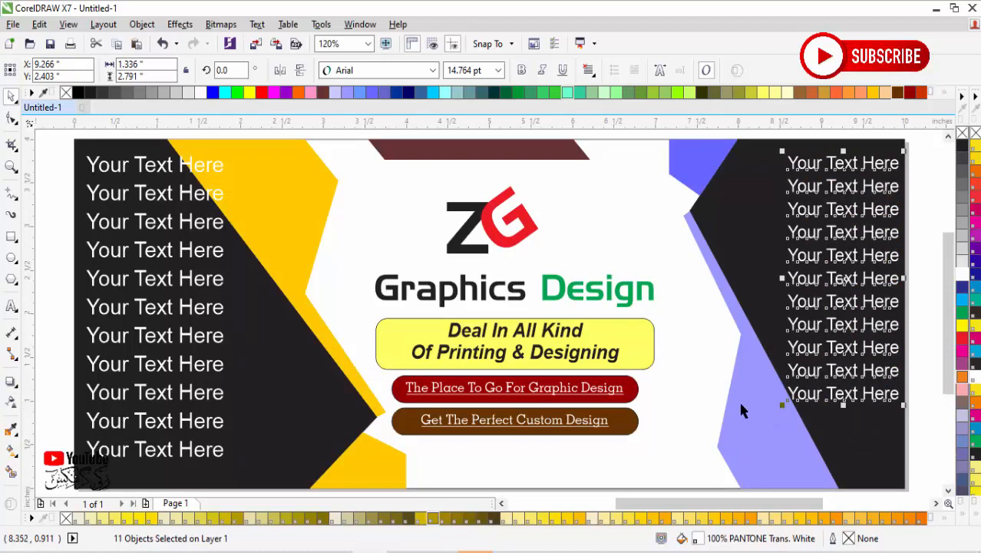
scroll(756, 406, "down", 1)
key("F4")
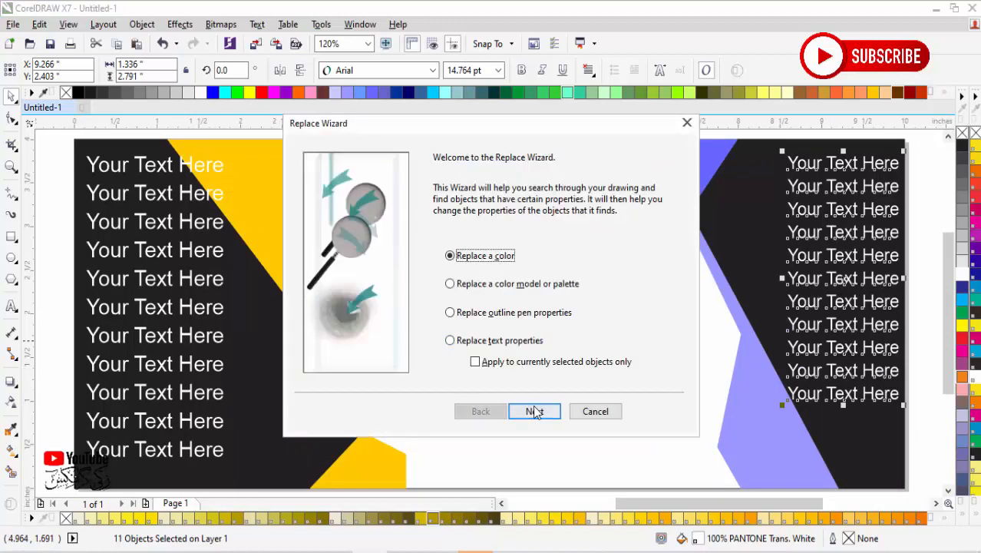
Step: Set up a colour replacement for fills with black as the colour to find
left_click(534, 411)
left_click(575, 198)
left_click_drag(598, 247, 598, 239)
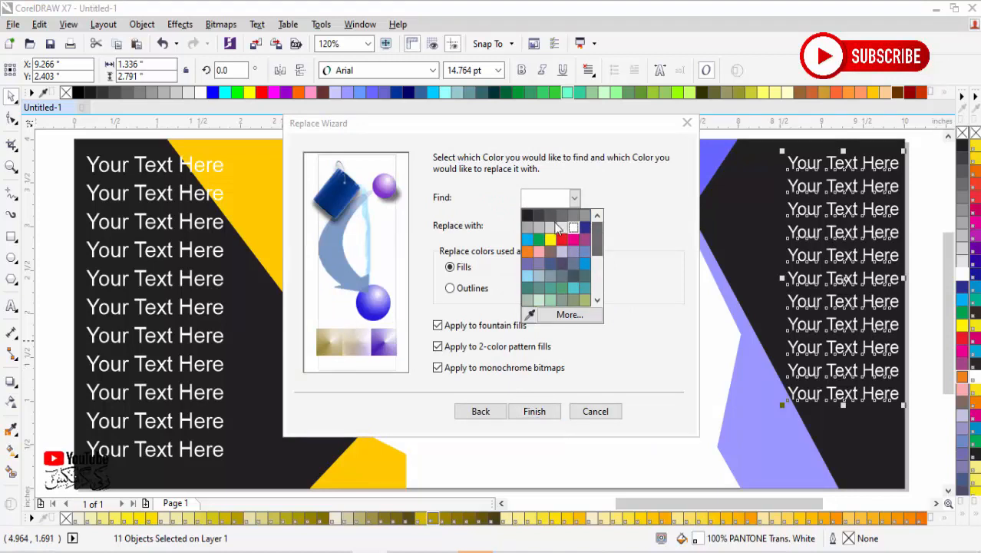
left_click(528, 218)
Step: Define the replacement colour as rich black with CMYK values 100, 100, 100, 100
left_click(575, 226)
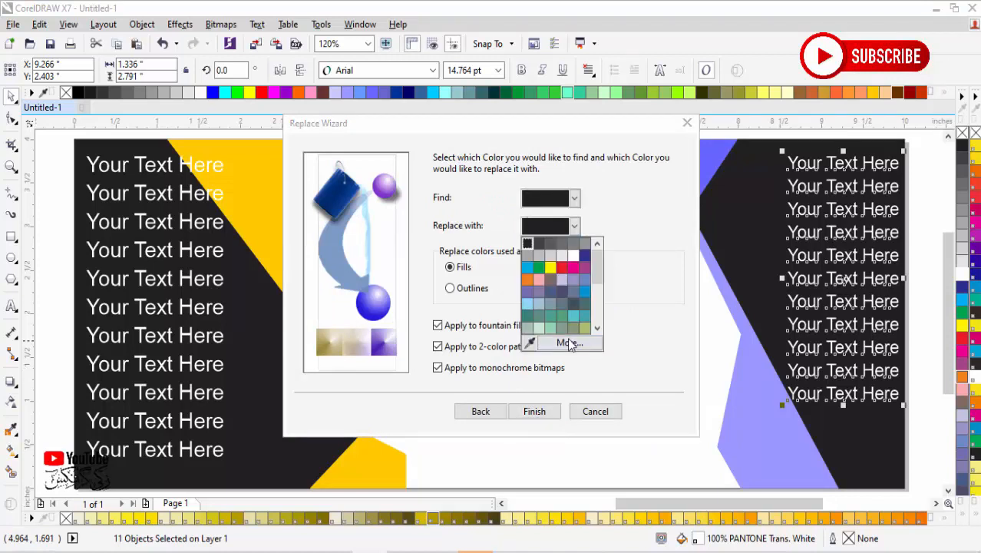
left_click(565, 341)
double_click(580, 269)
type("10")
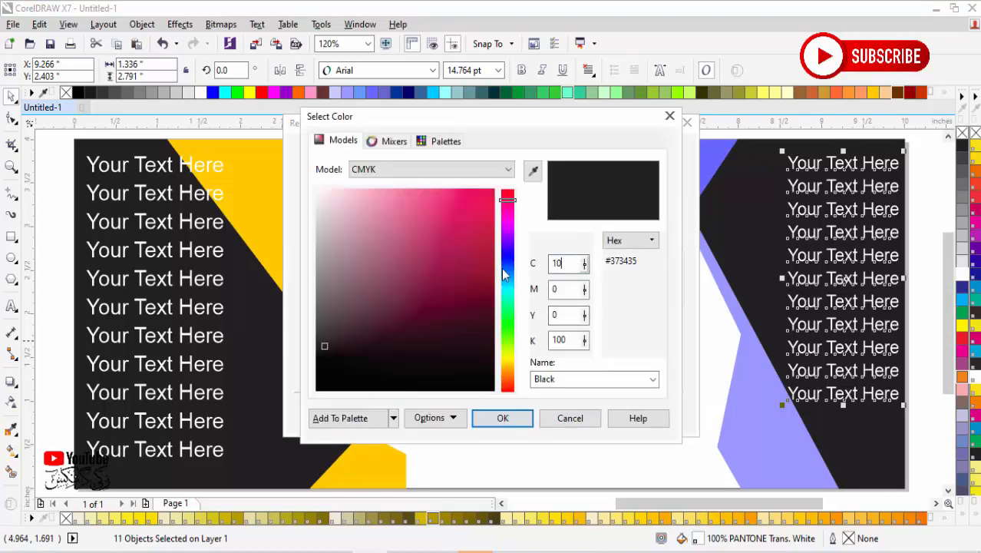
type("0")
key("Tab")
type("100")
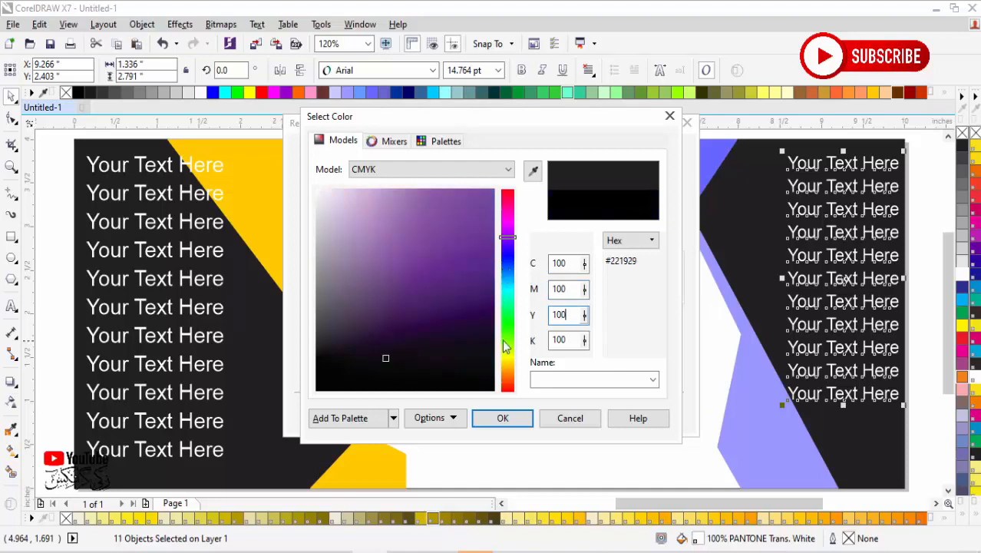
left_click(502, 418)
Step: Replace all matching black fills in the drawing with the rich black and close the find and replace tool
left_click(532, 410)
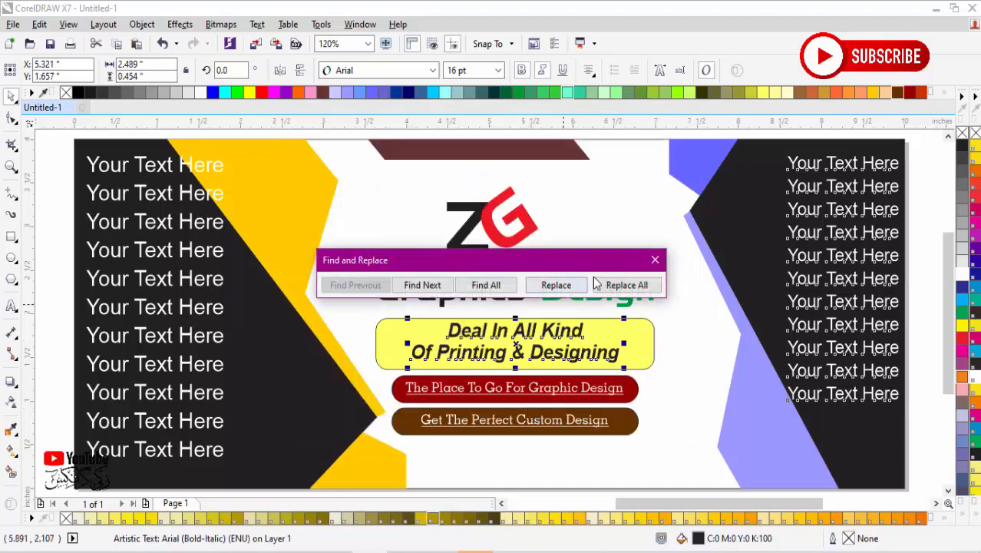
left_click(624, 284)
left_click(585, 305)
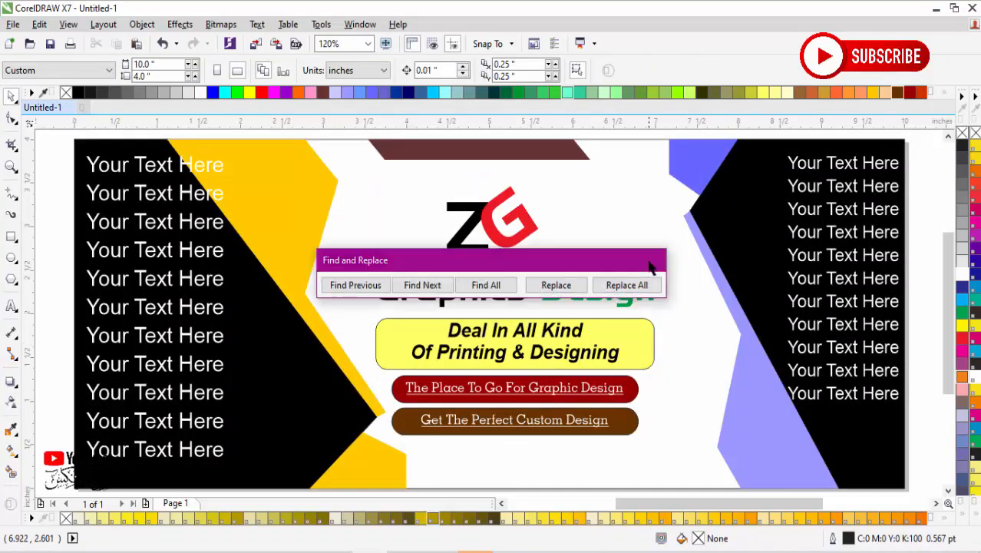
left_click(658, 260)
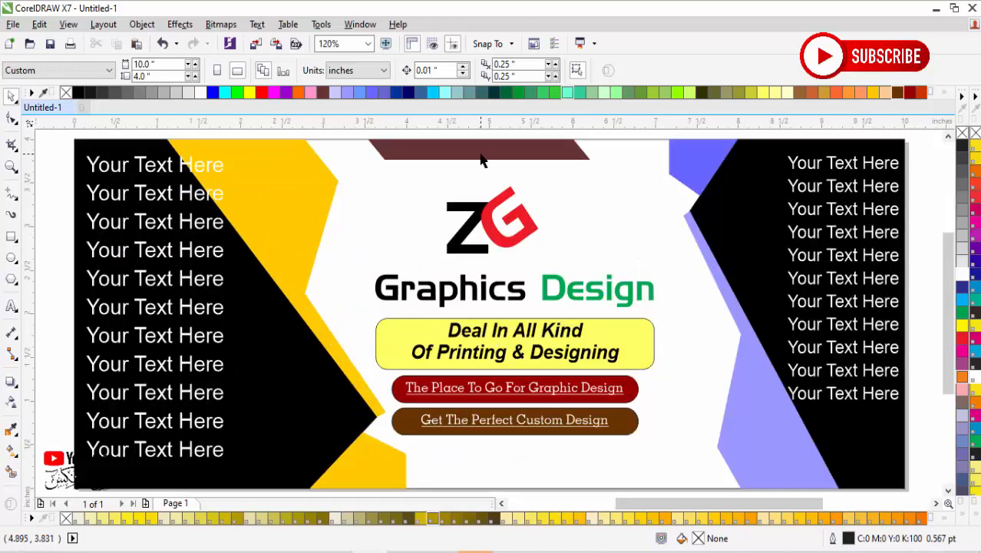
Step: Copy the brown parallelogram from the page's top to its bottom and shorten the copy to about 1.72 inches wide
left_click_drag(481, 160, 525, 467)
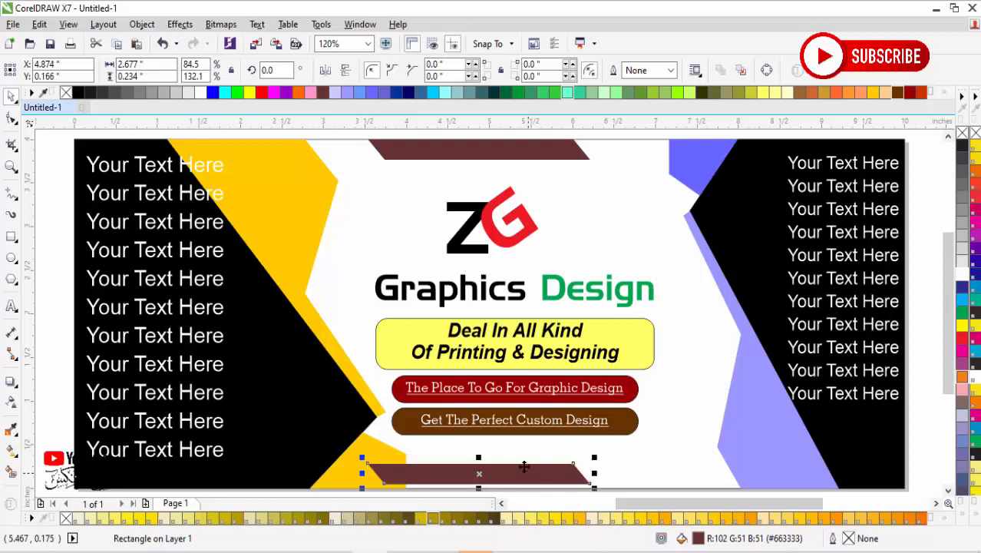
key("F2")
left_click_drag(305, 418, 661, 491)
left_click_drag(505, 352, 668, 367)
scroll(580, 403, "down", 1)
key("F2")
left_click_drag(424, 327, 867, 432)
left_click_drag(132, 305, 338, 306)
left_click_drag(522, 306, 533, 306)
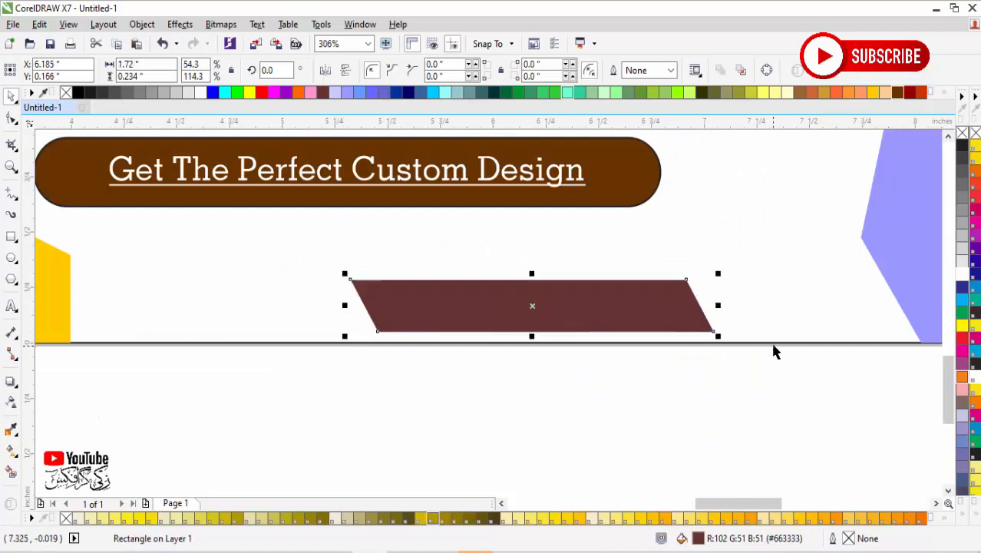
Step: Align the brown copy with the background rectangle's bottom edge and move it right, beside the lilac shape
left_click(773, 345, "shift")
key("b")
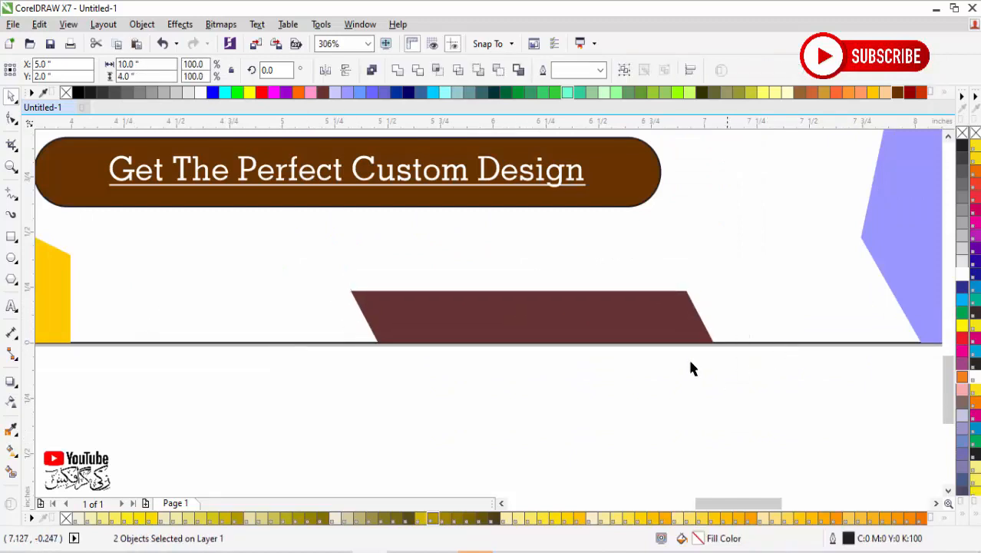
left_click_drag(649, 337, 836, 338)
left_click(781, 400)
key("F4")
Step: Fill the bottom parallelogram with blue-violet #6666FF
left_click(713, 478)
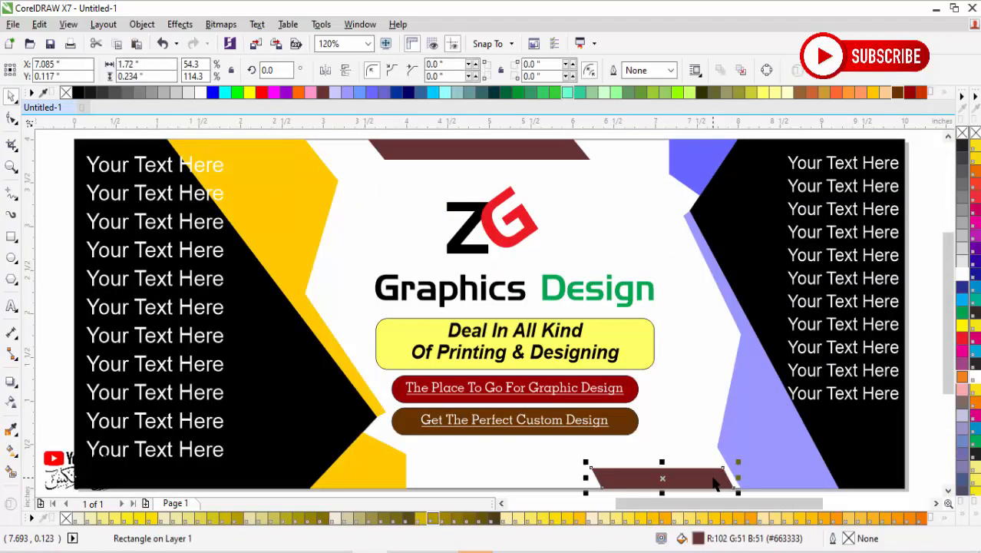
left_click(374, 93)
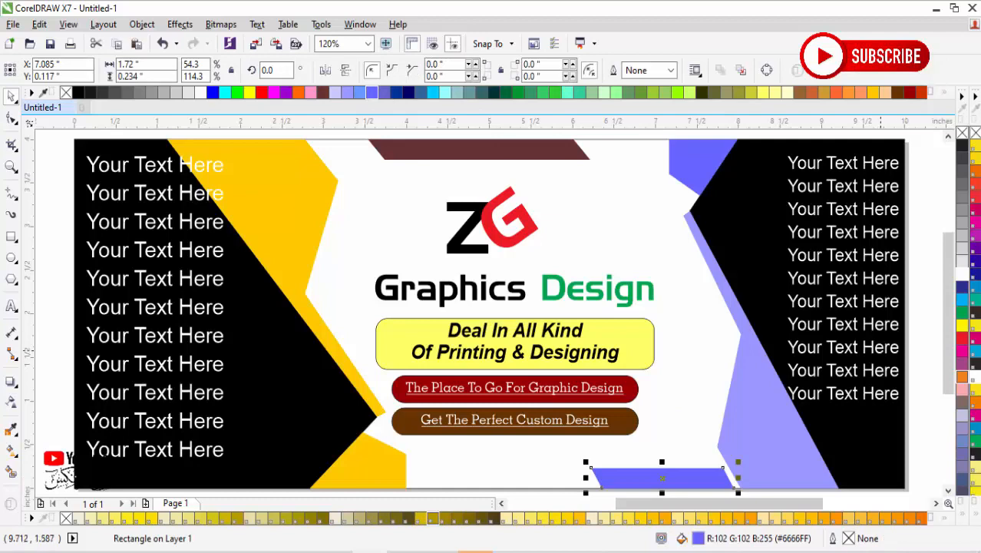
left_click(929, 324)
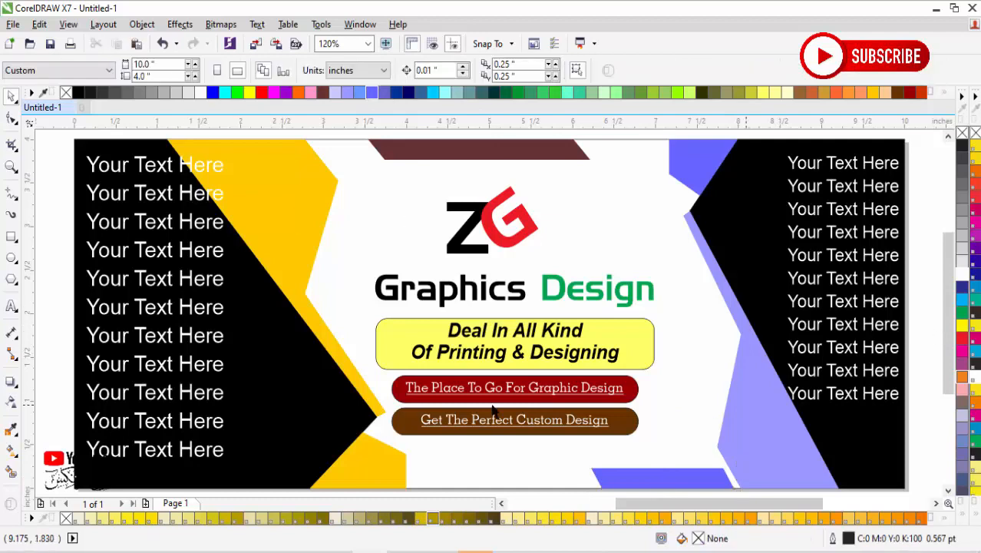